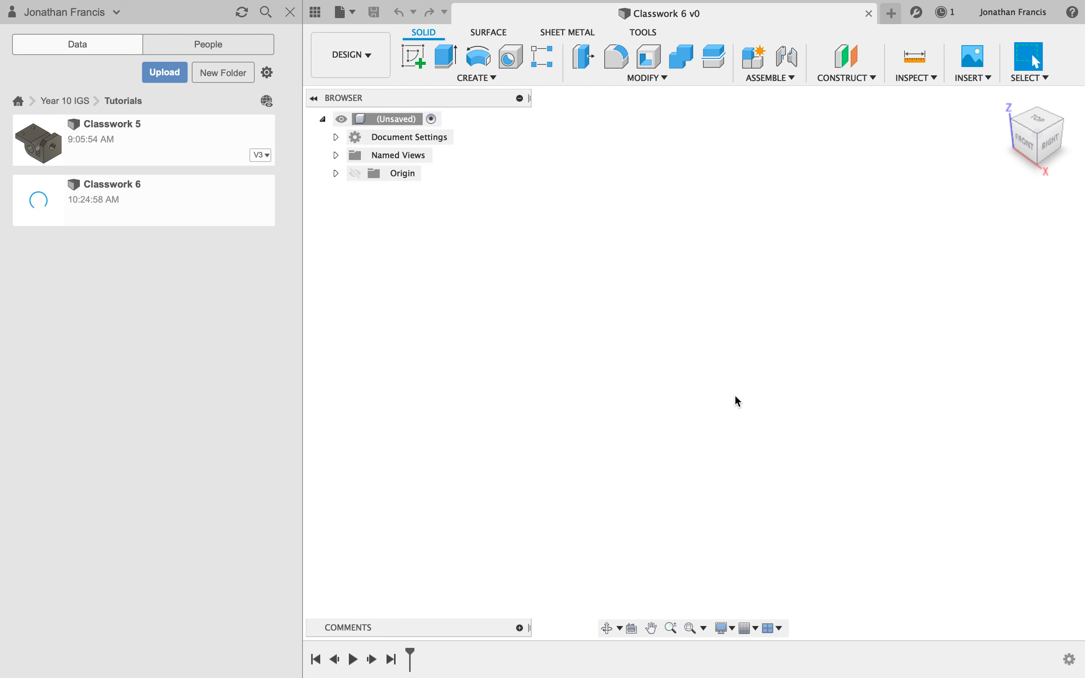
- Hide the project data list and start a new sketch on the front (XZ) origin plane
left_click(290, 14)
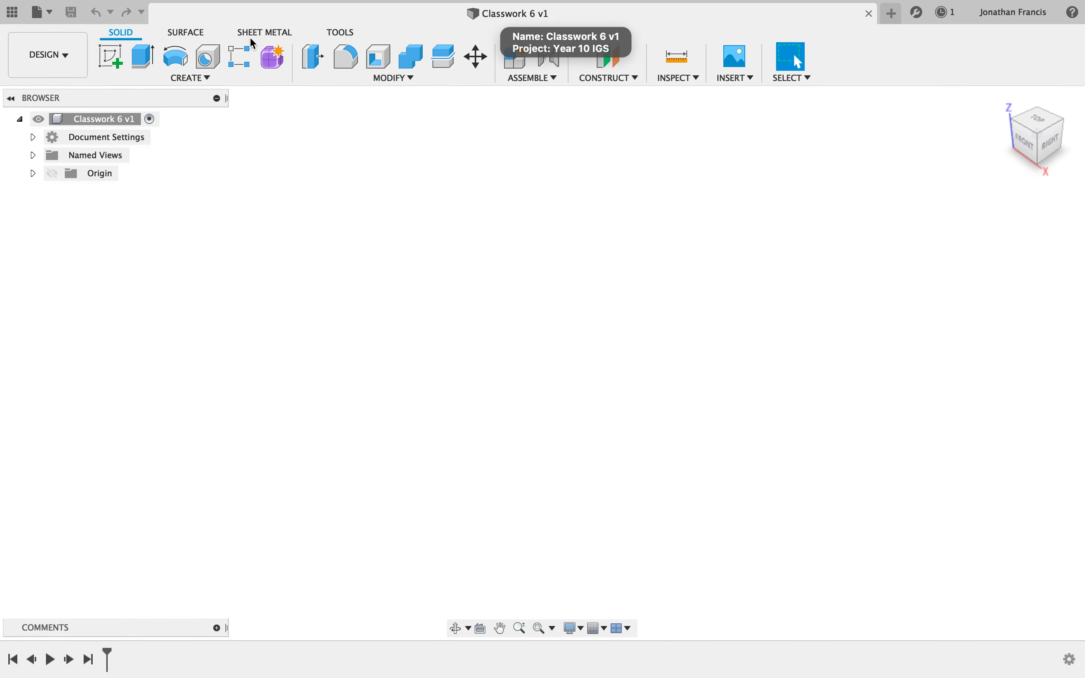
left_click(118, 66)
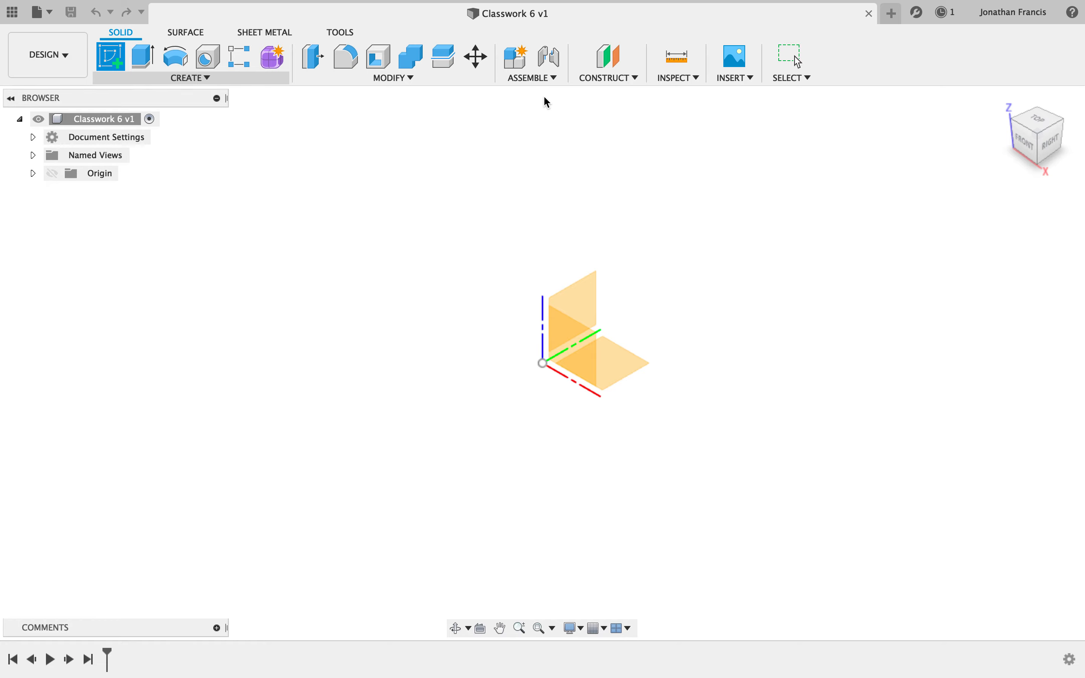
left_click(1051, 114)
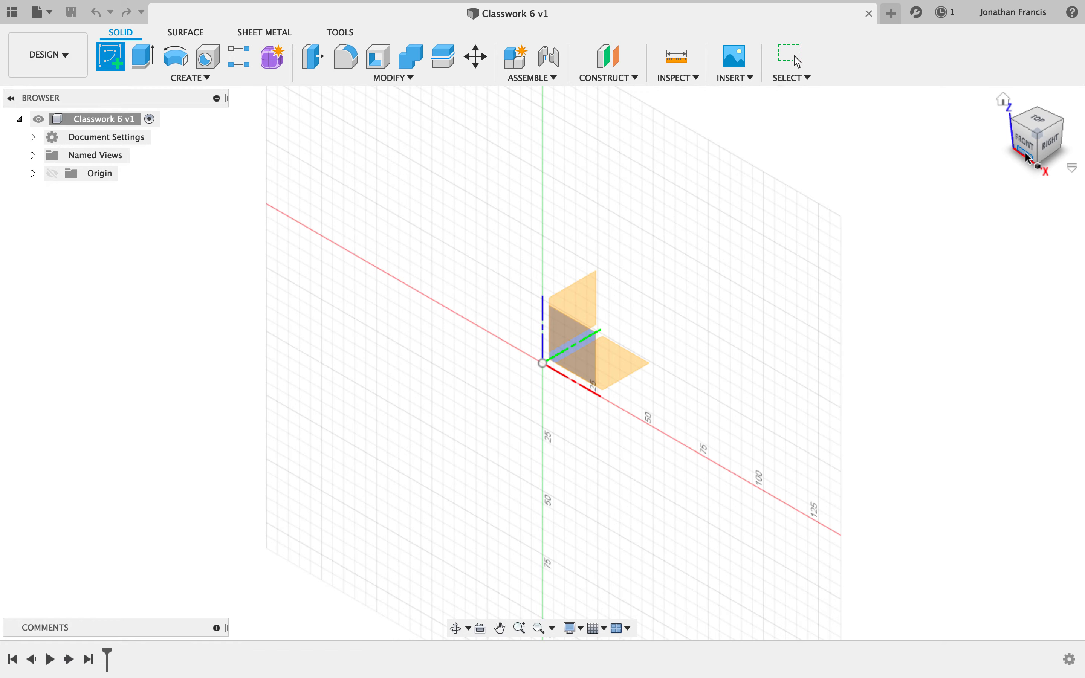
left_click(1027, 148)
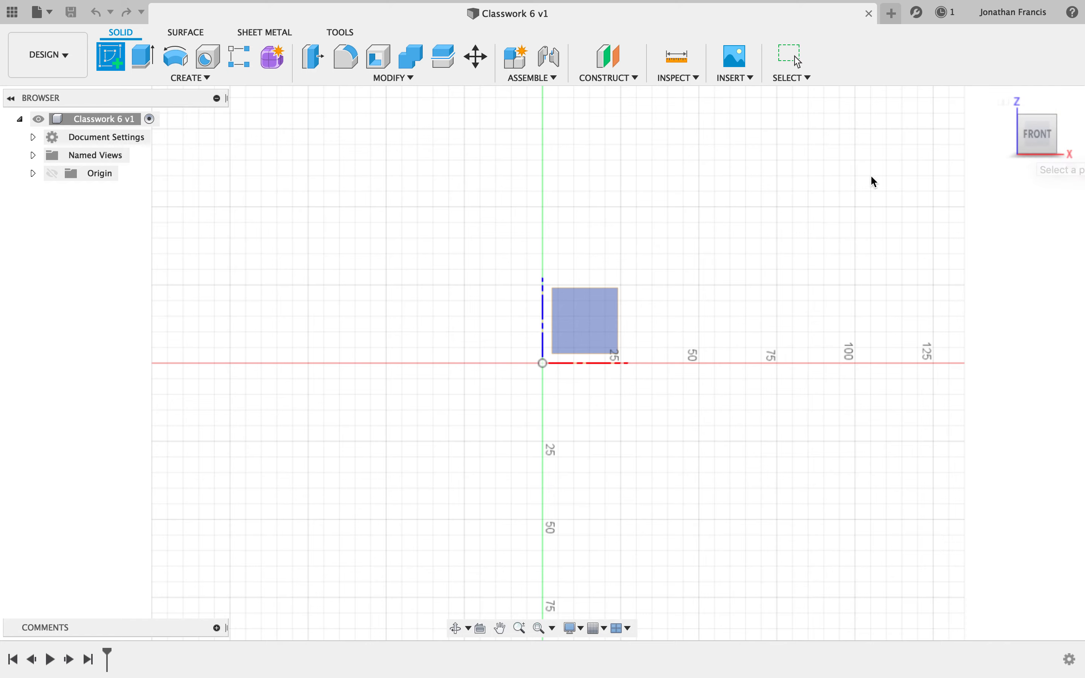
left_click(594, 320)
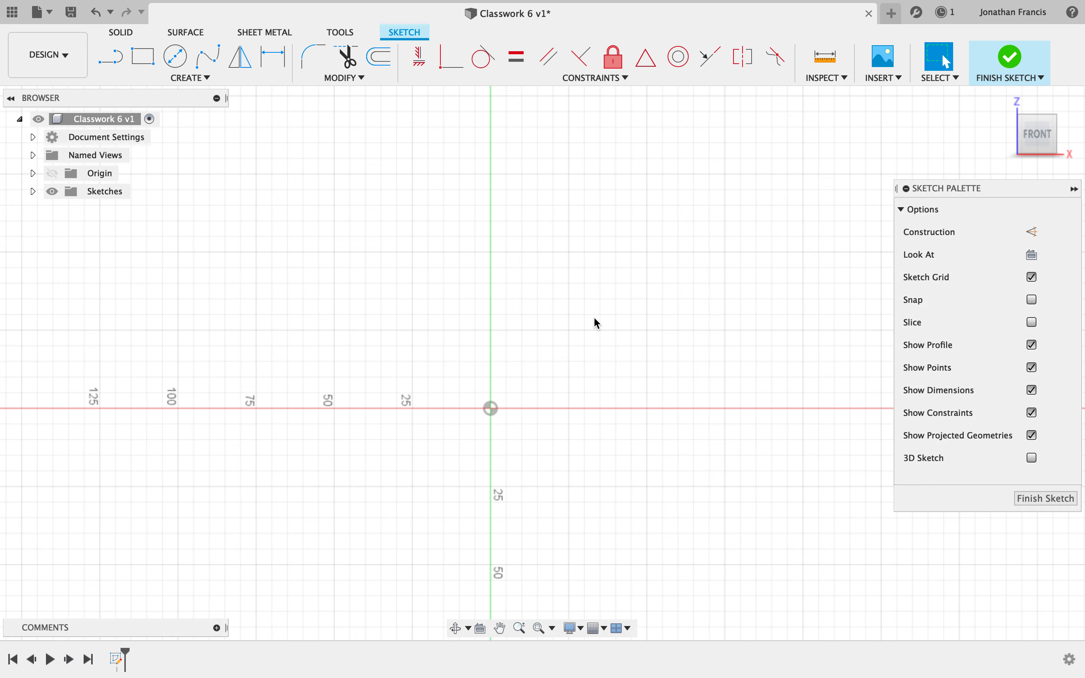
- Sketch a rectangle 100 mm wide and 19 mm high with its lower-left corner on the origin, and finish the sketch
key("r")
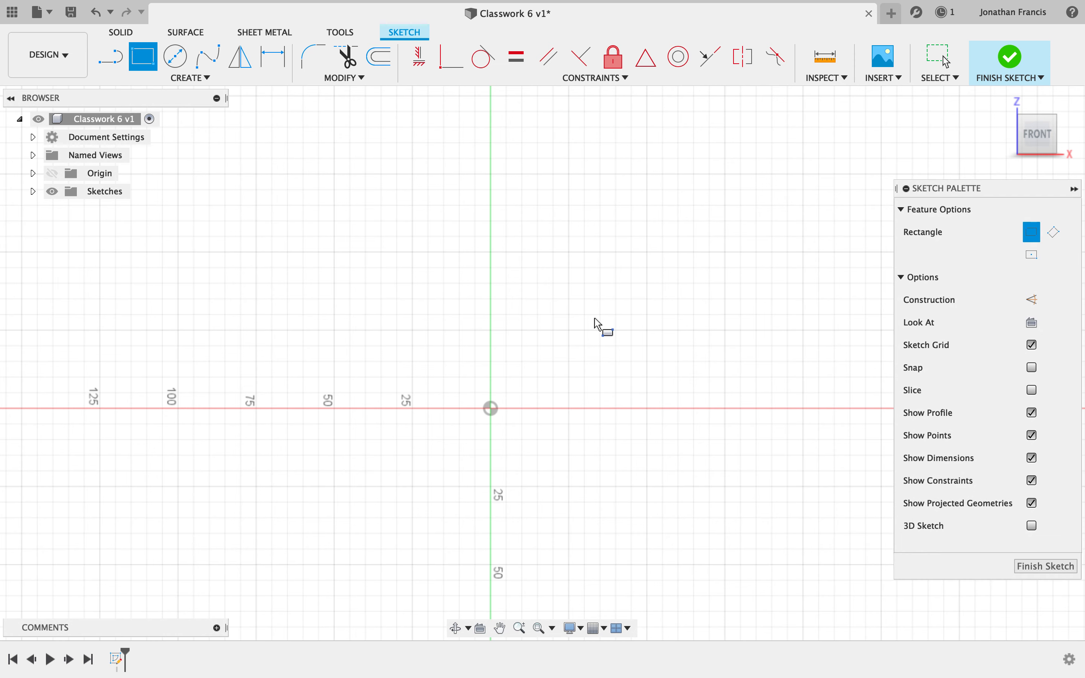
left_click(490, 407)
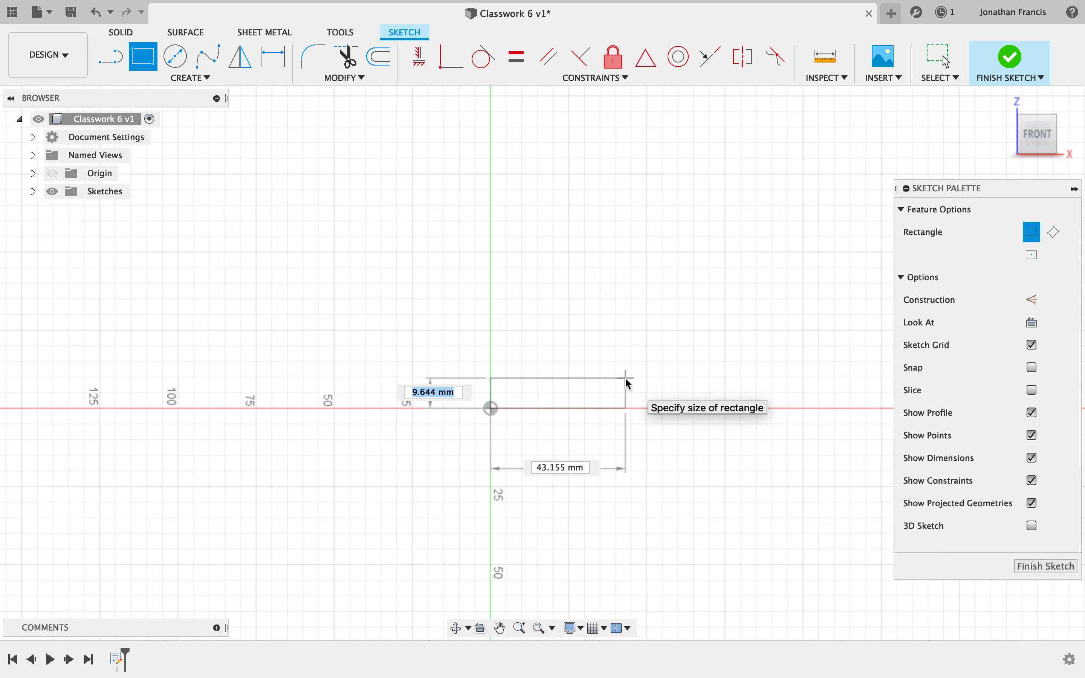
type("19")
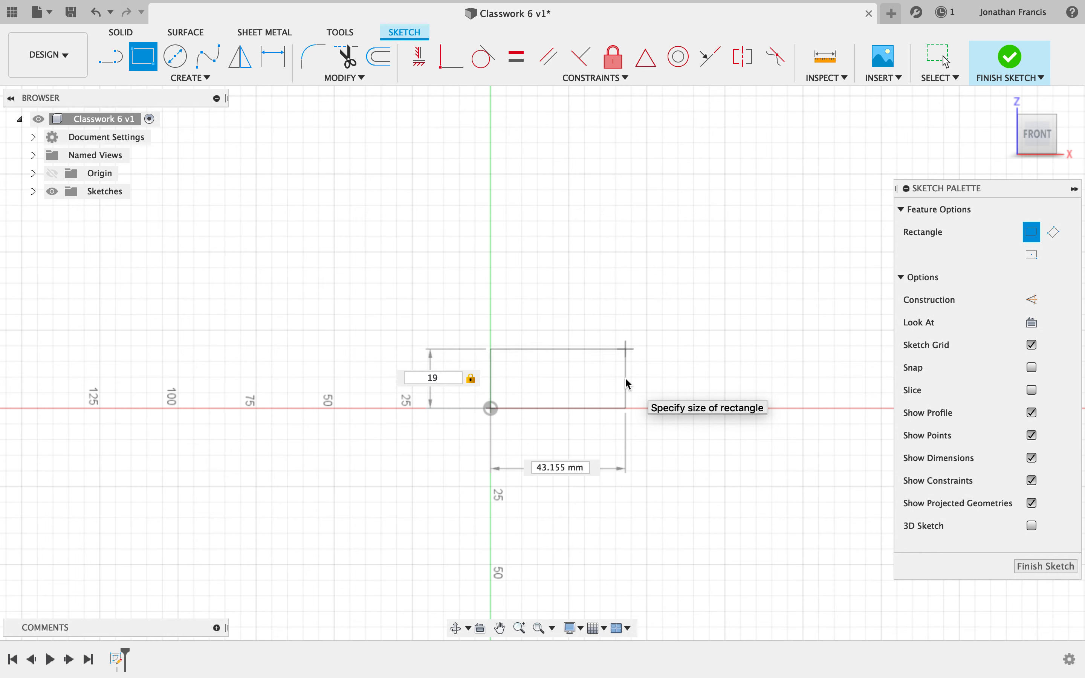
key("Tab")
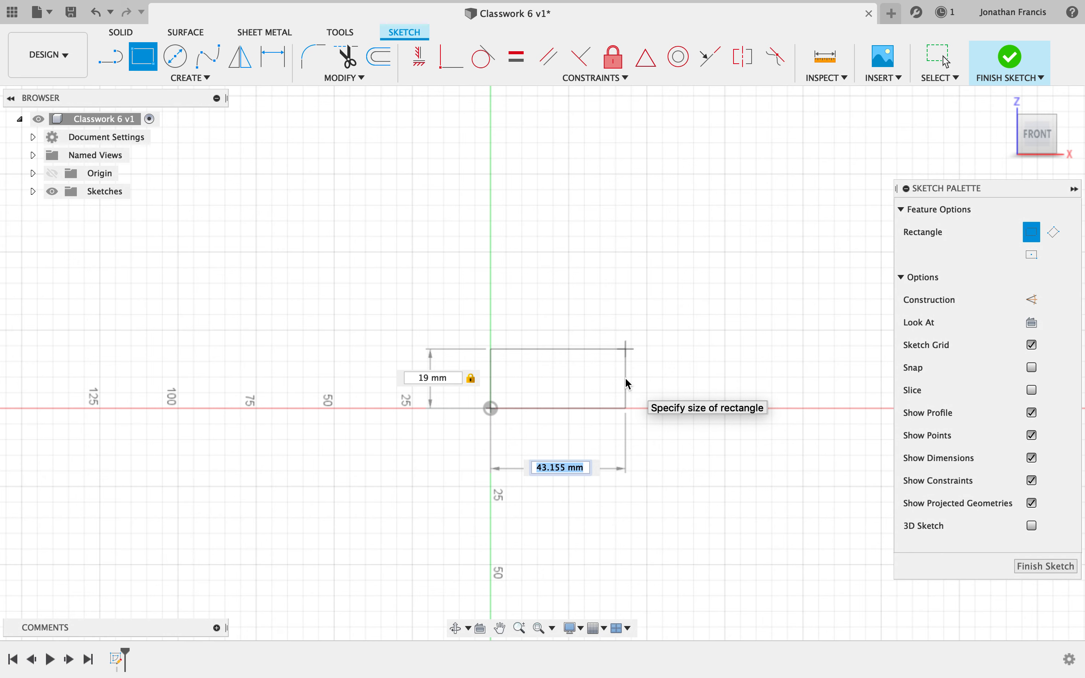
type("100")
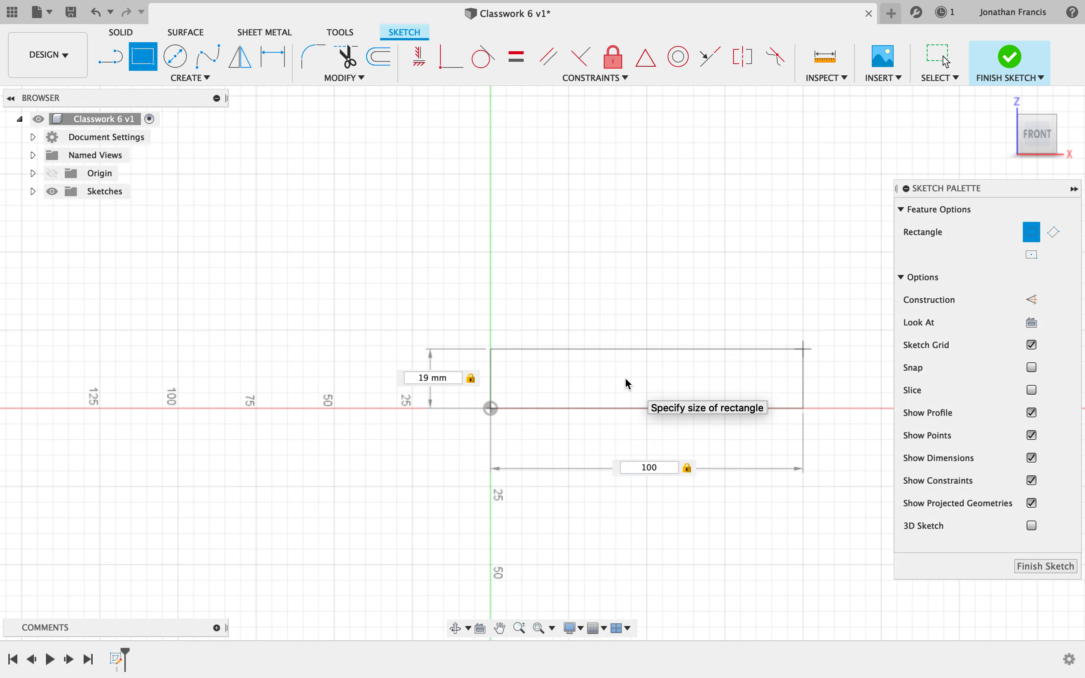
key("Return")
scroll(625, 379, "right", 3)
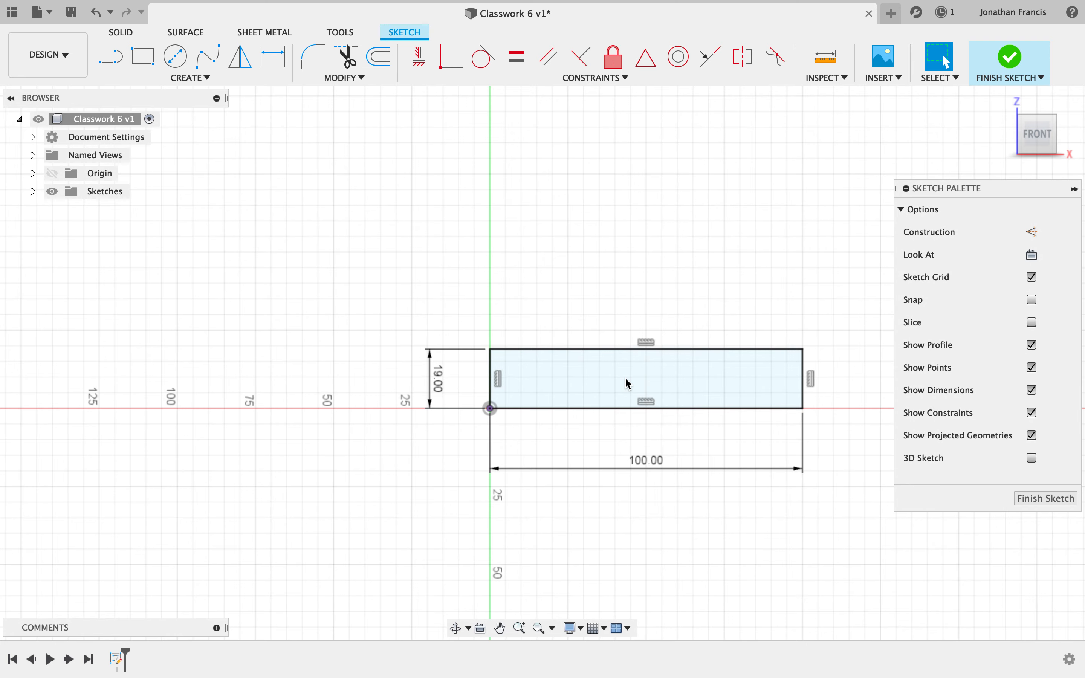
scroll(628, 384, "right", 2)
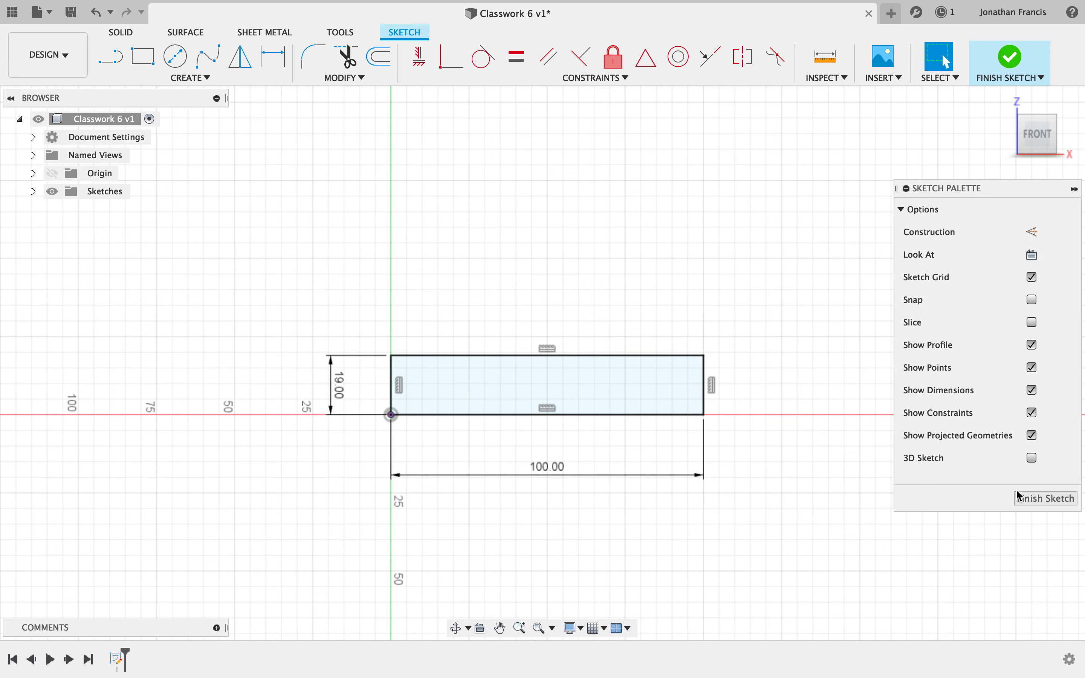
left_click(1031, 498)
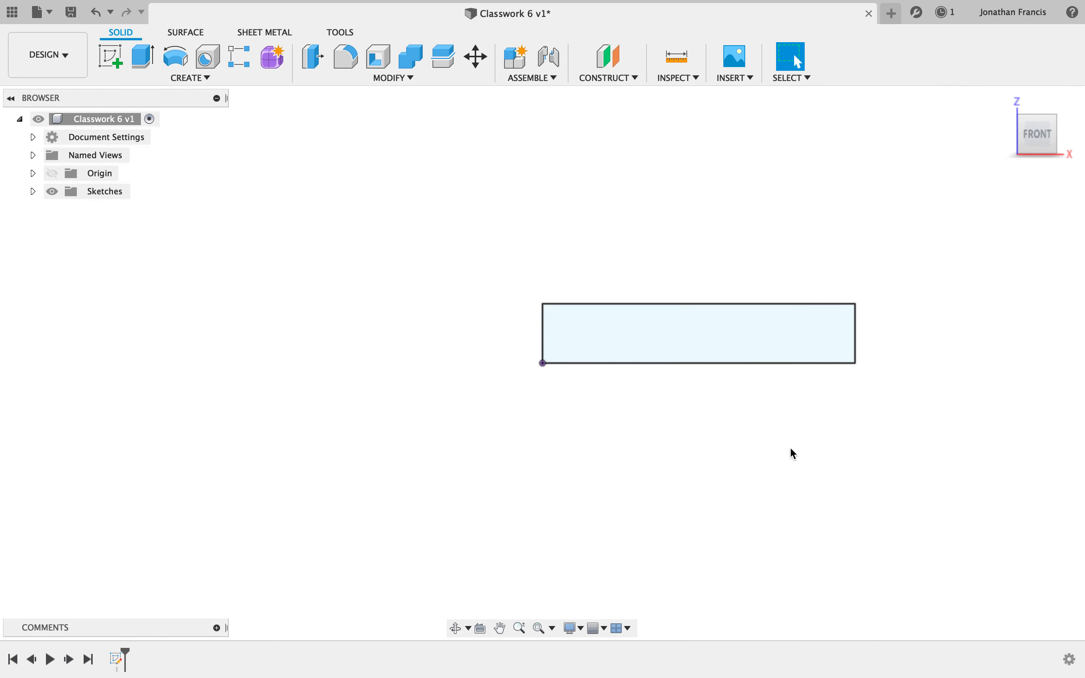
- Extrude the rectangle profile 45 mm to one side as a new body
key("e")
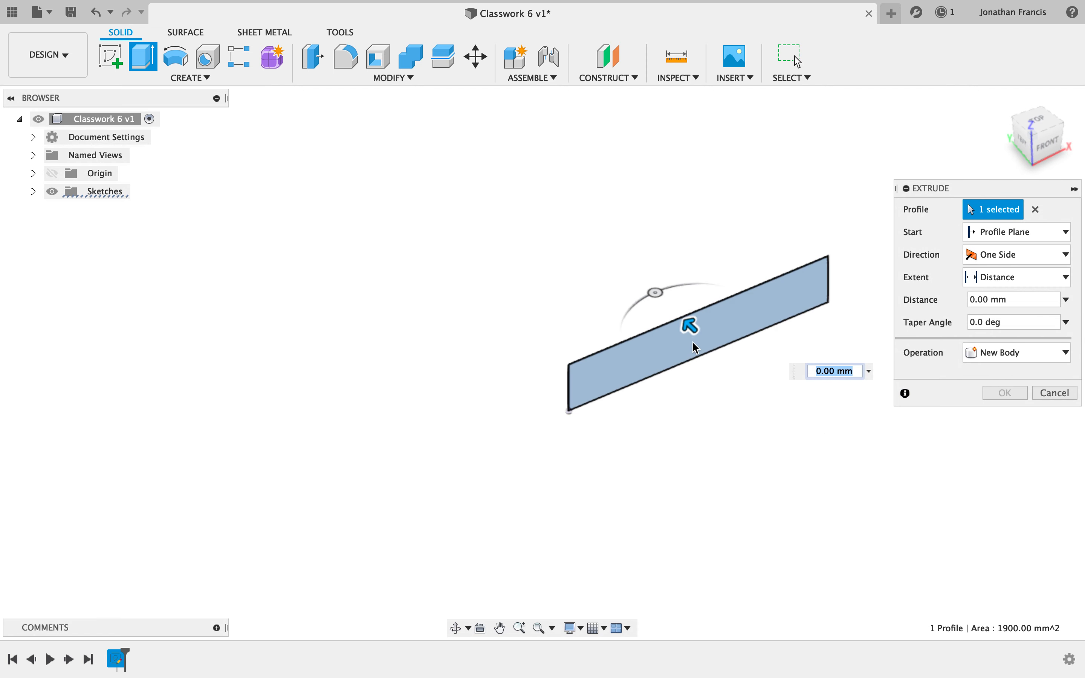
type("25")
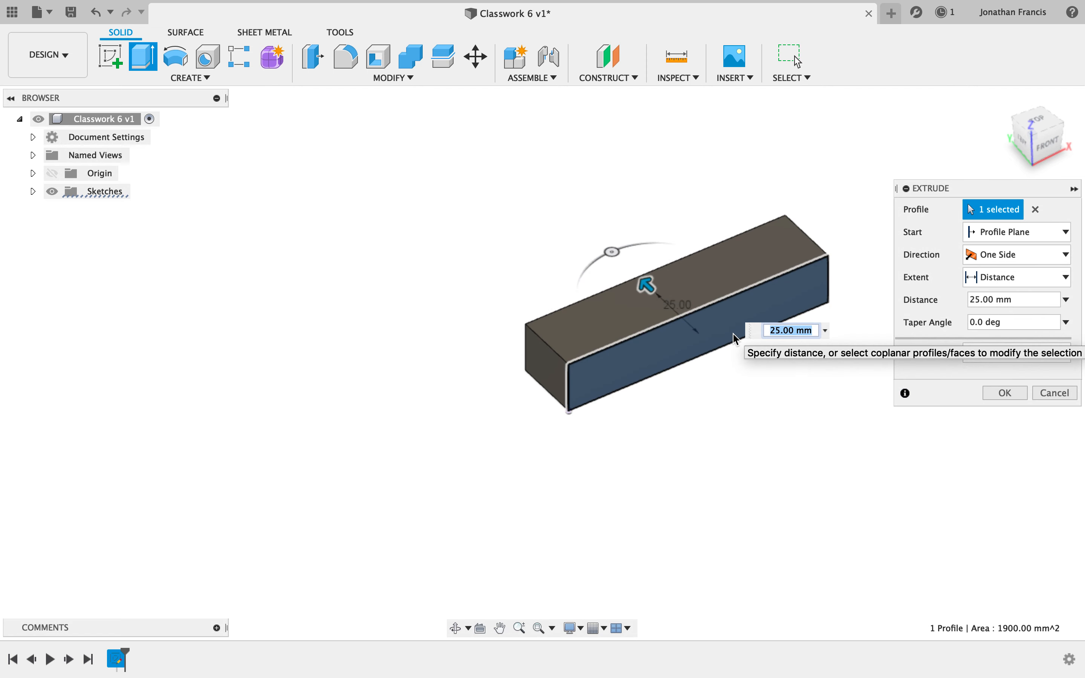
left_click(779, 334)
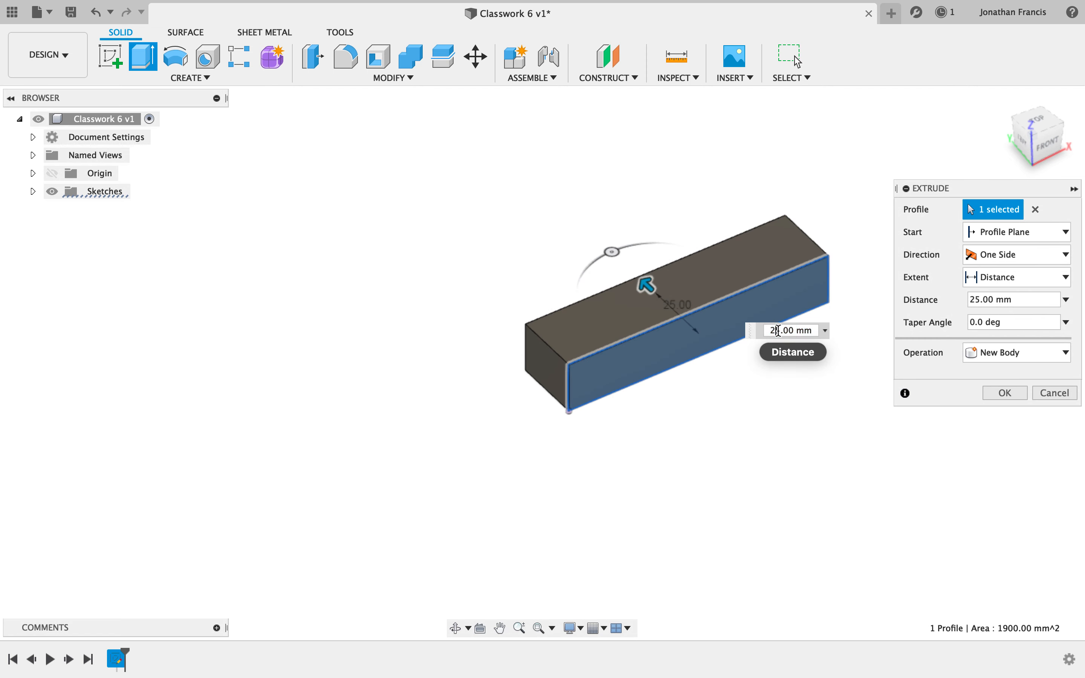
key("BackSpace")
type("4")
key("Return")
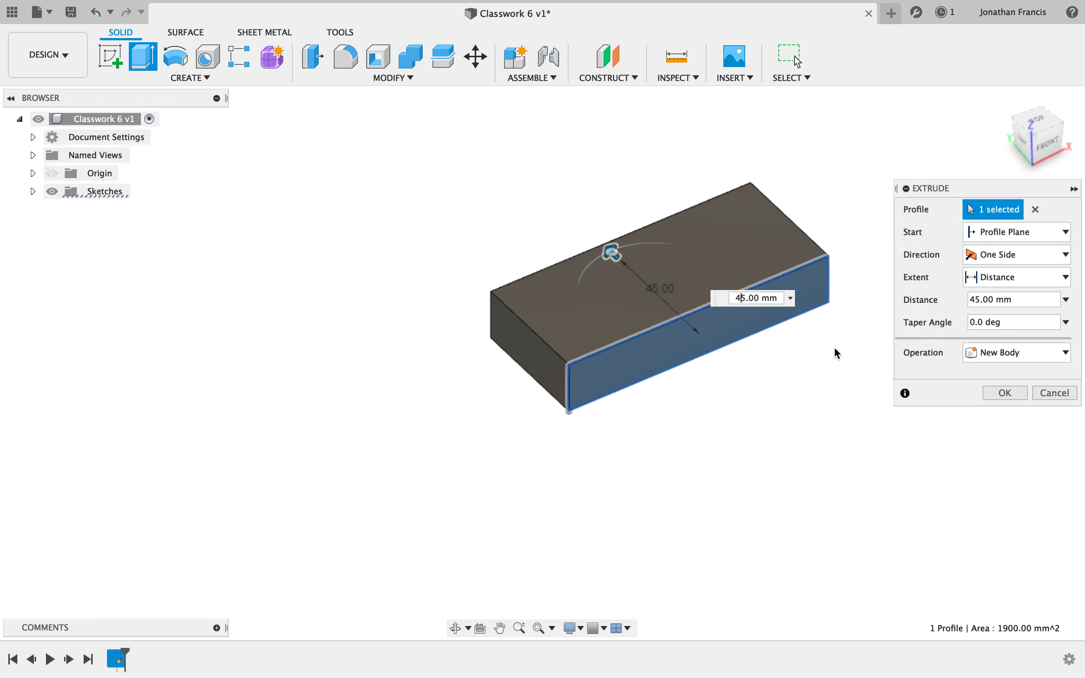
left_click(999, 393)
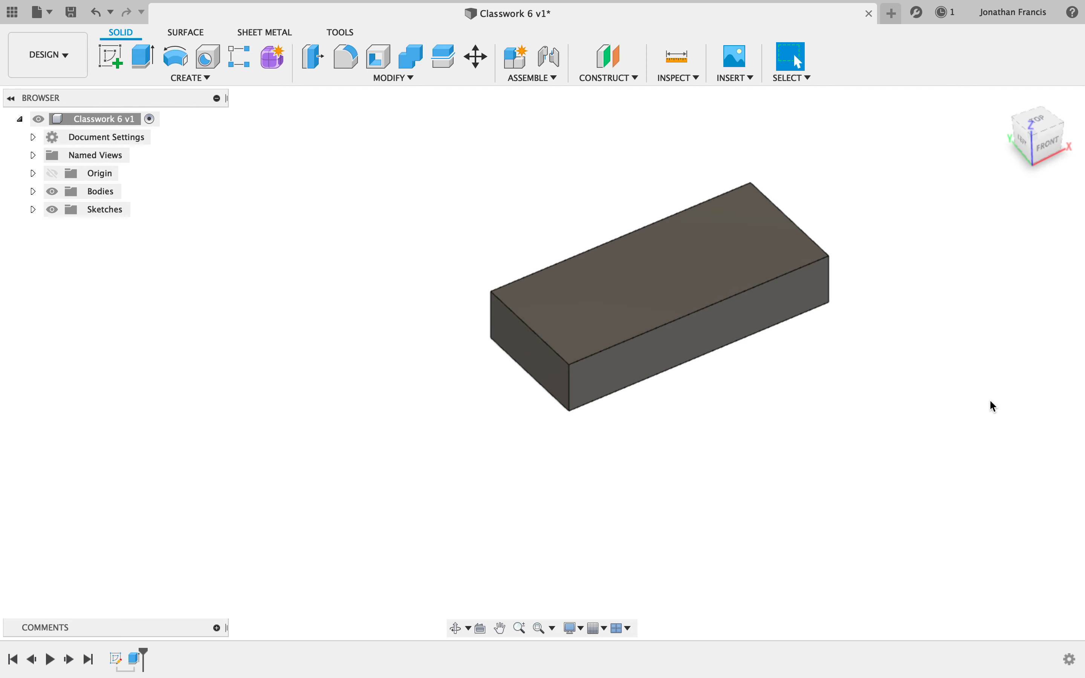
- On the block's front face, sketch a rectangle 63 mm wide and 6 mm high from the origin corner, and finish the sketch
scroll(926, 422, "right", 5, "shift")
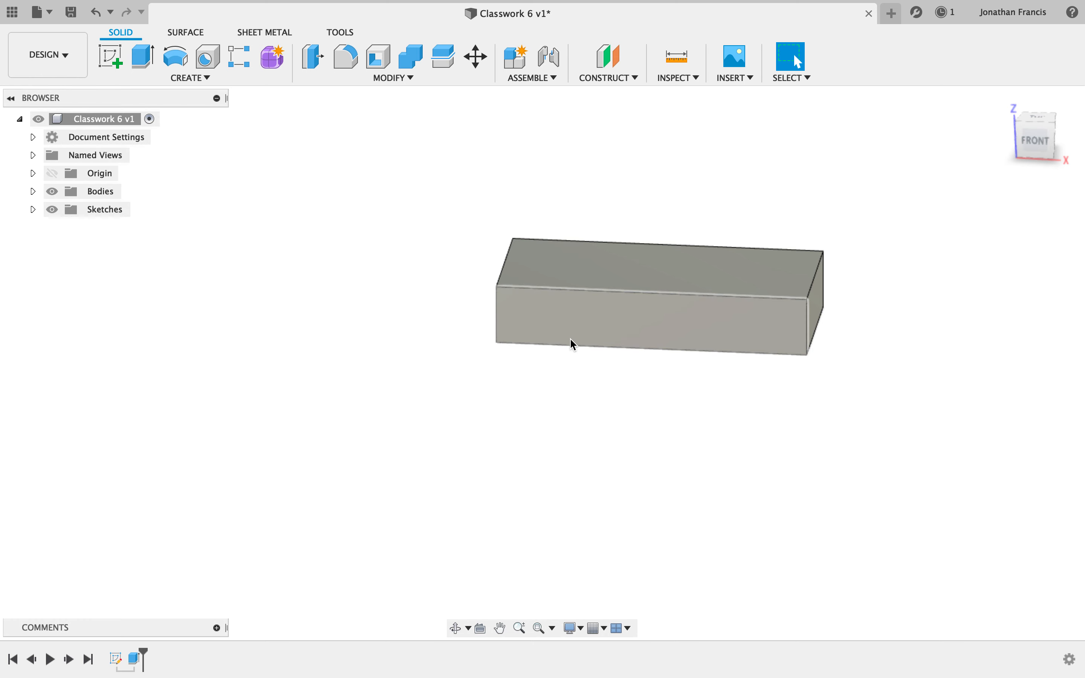
left_click(549, 331)
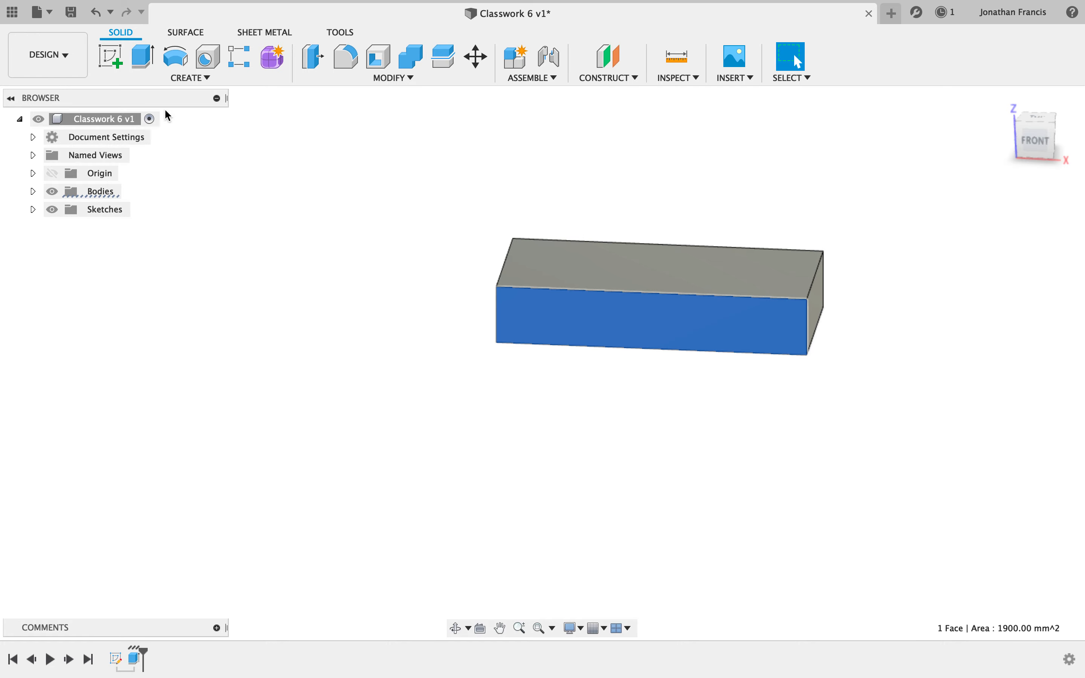
left_click(112, 66)
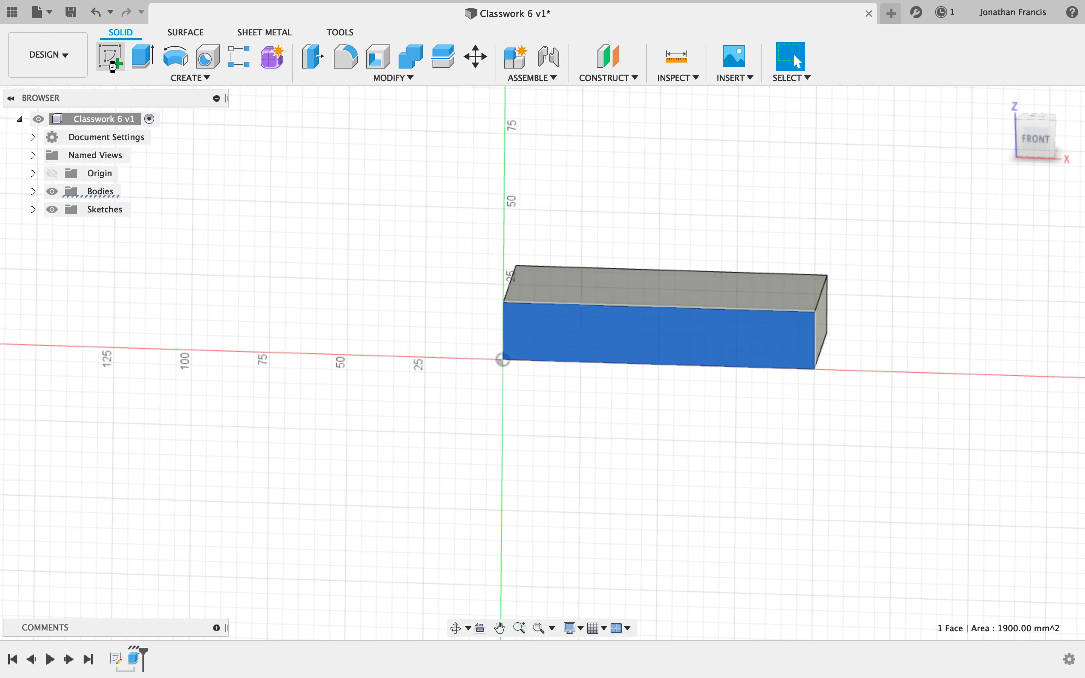
key("r")
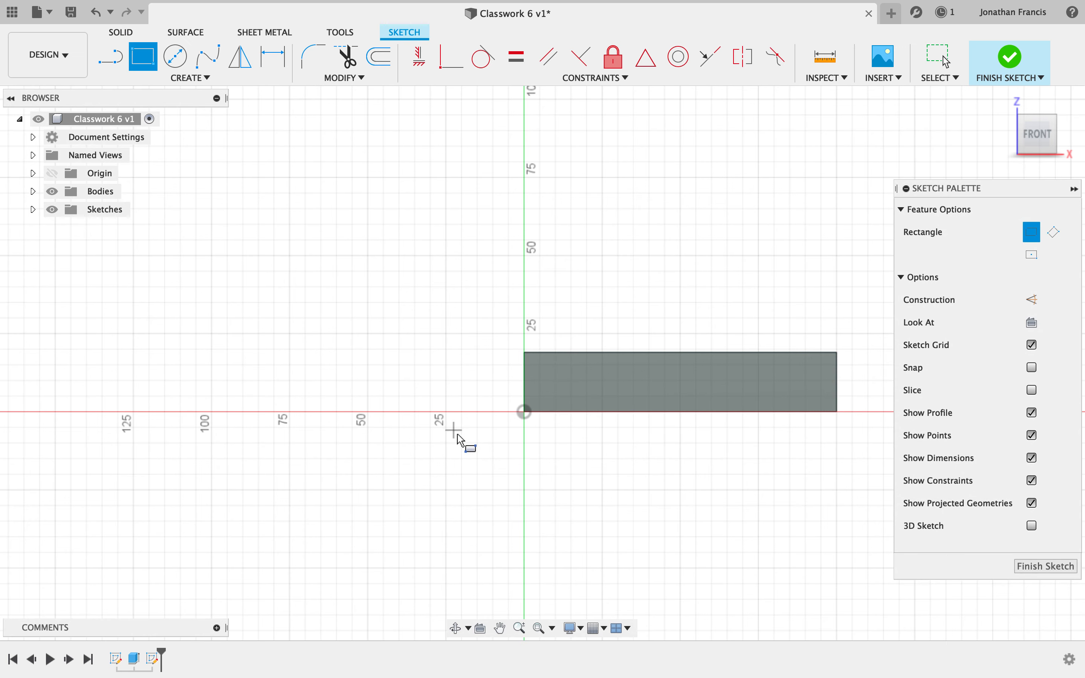
left_click(524, 411)
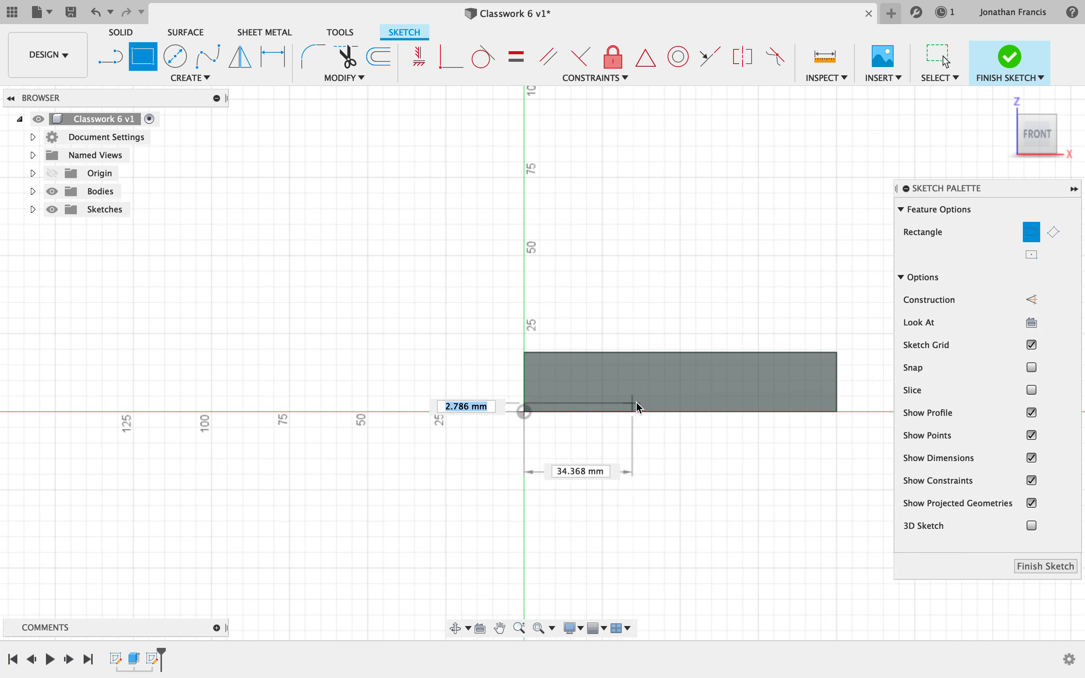
type("6")
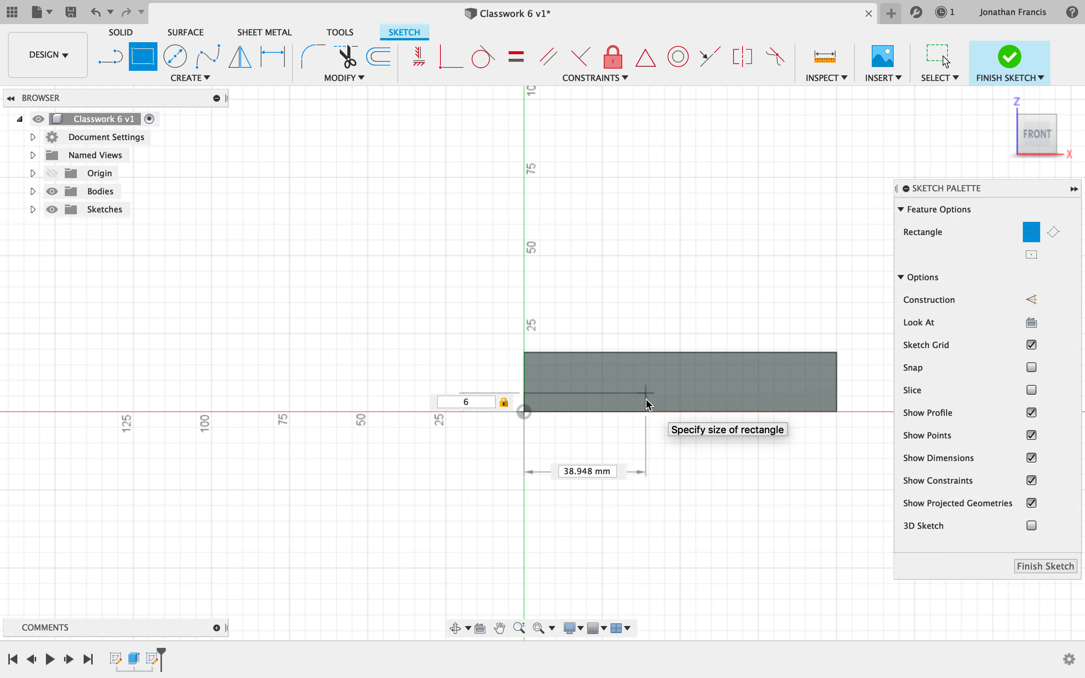
key("Tab")
type("63")
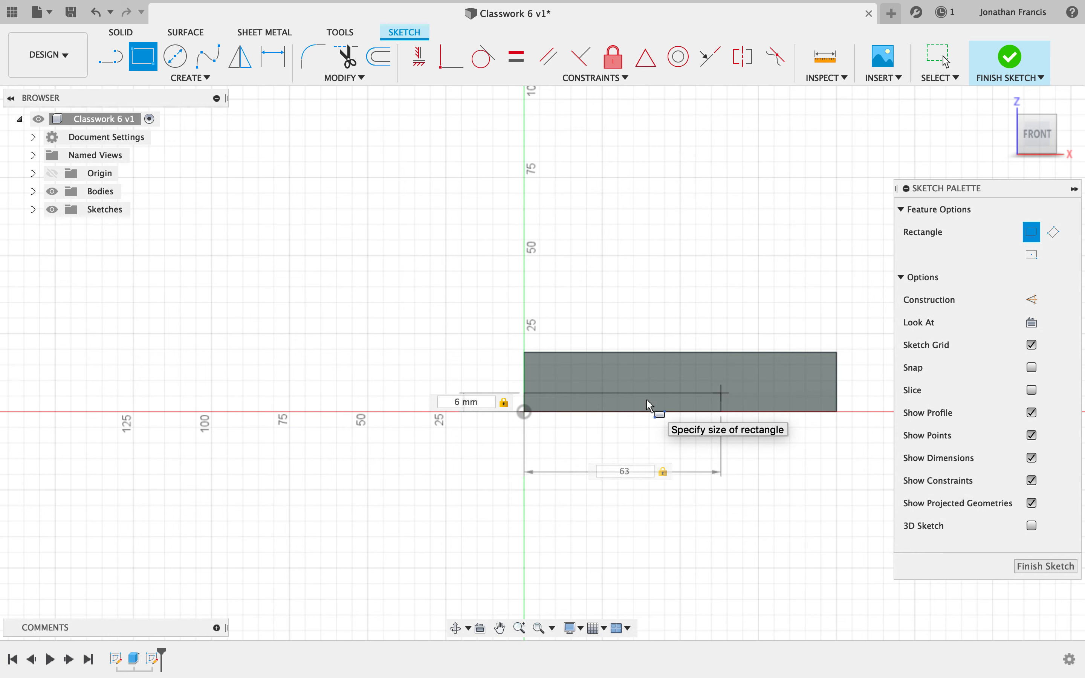
key("Return")
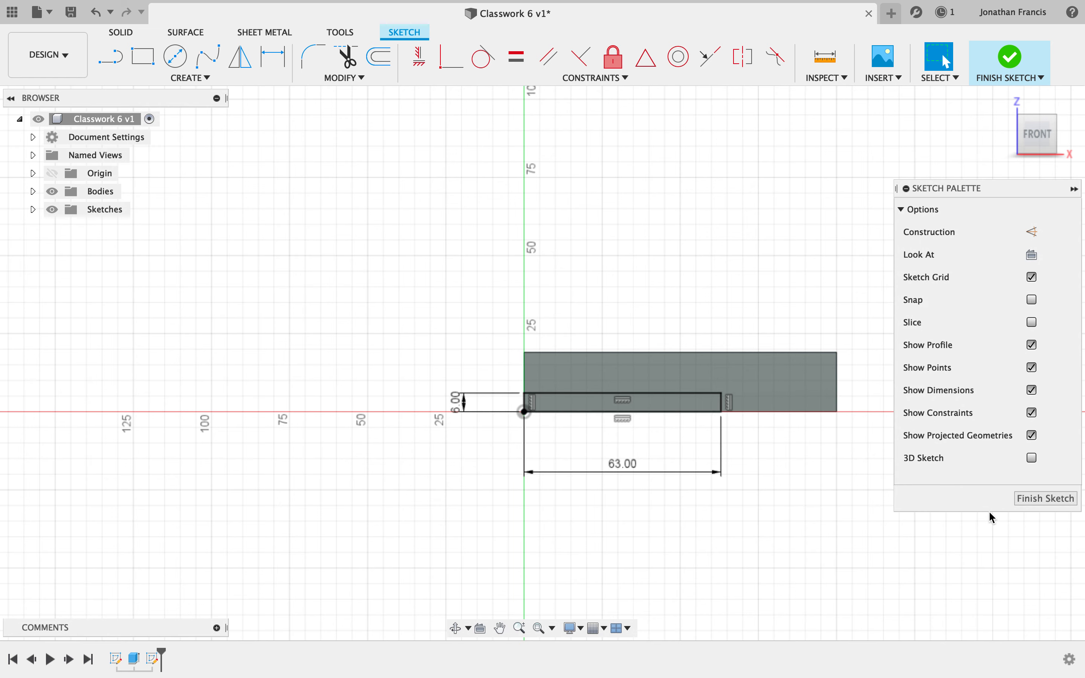
left_click(1056, 508)
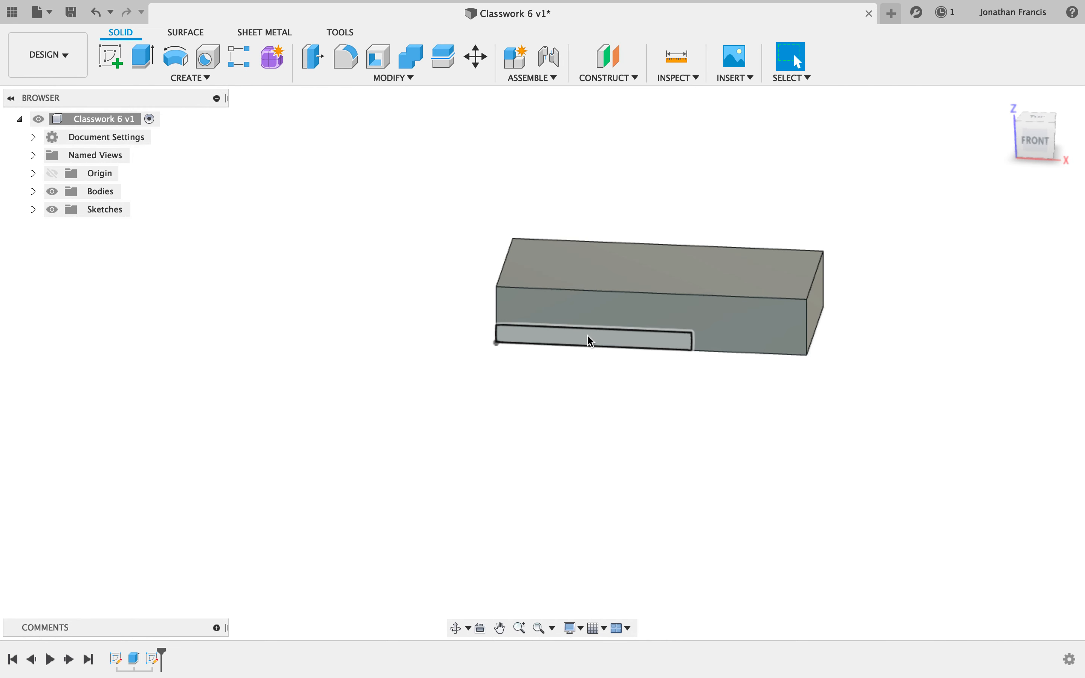
- Extrude the small rectangle -45 mm as a cut through the full depth of the block's underside
left_click(592, 341)
key("e")
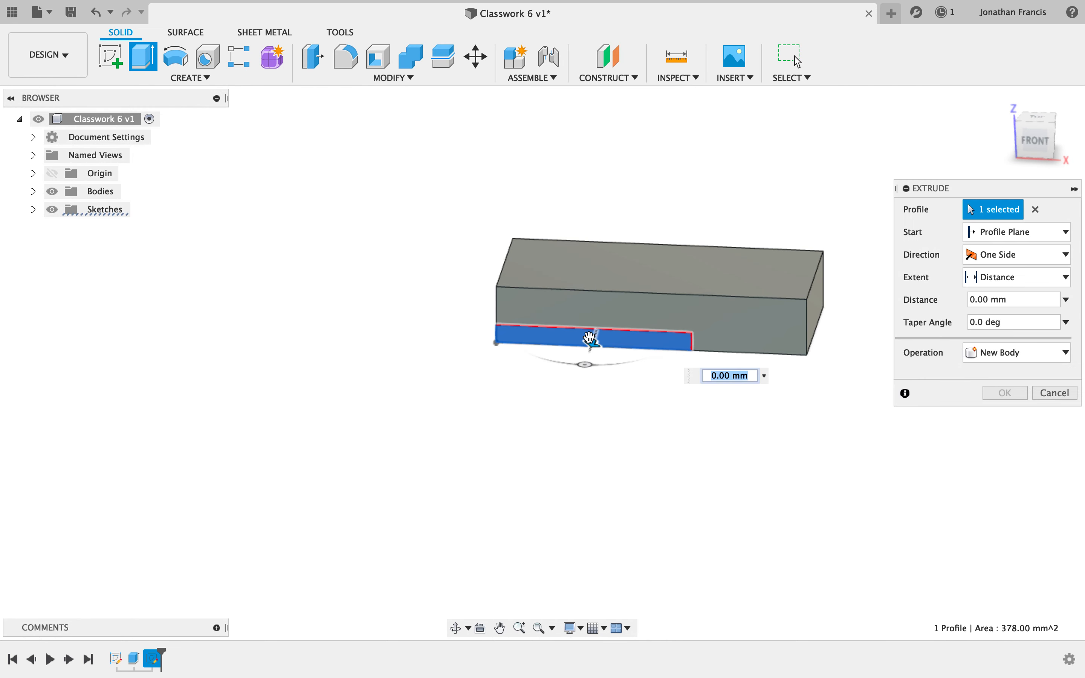
left_click_drag(592, 338, 612, 262)
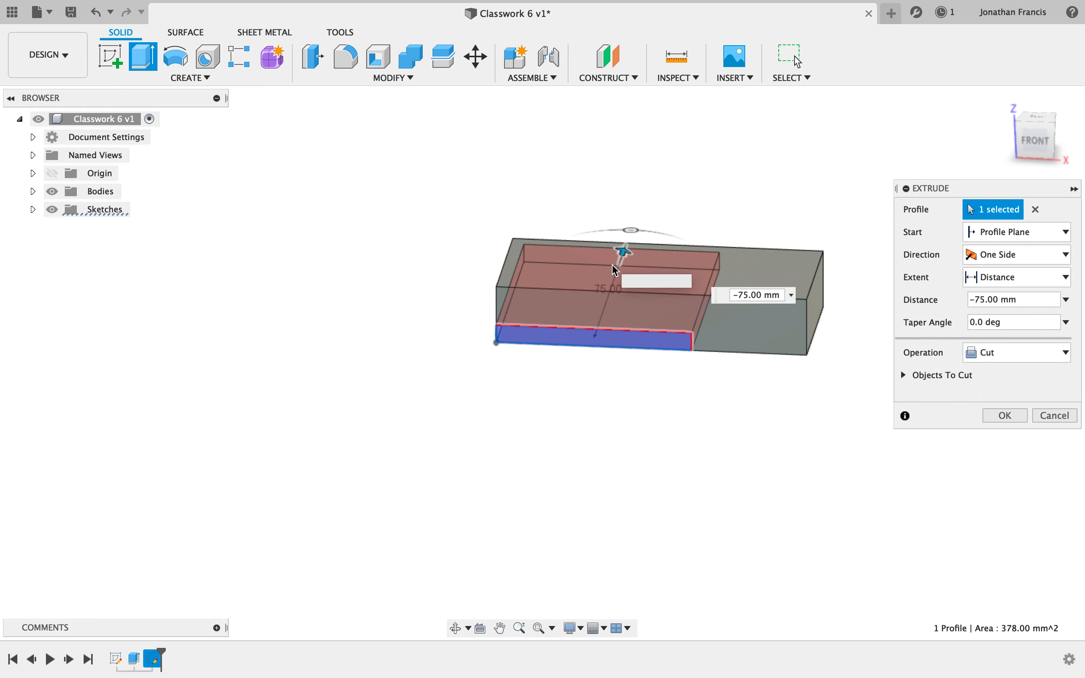
left_click(744, 292)
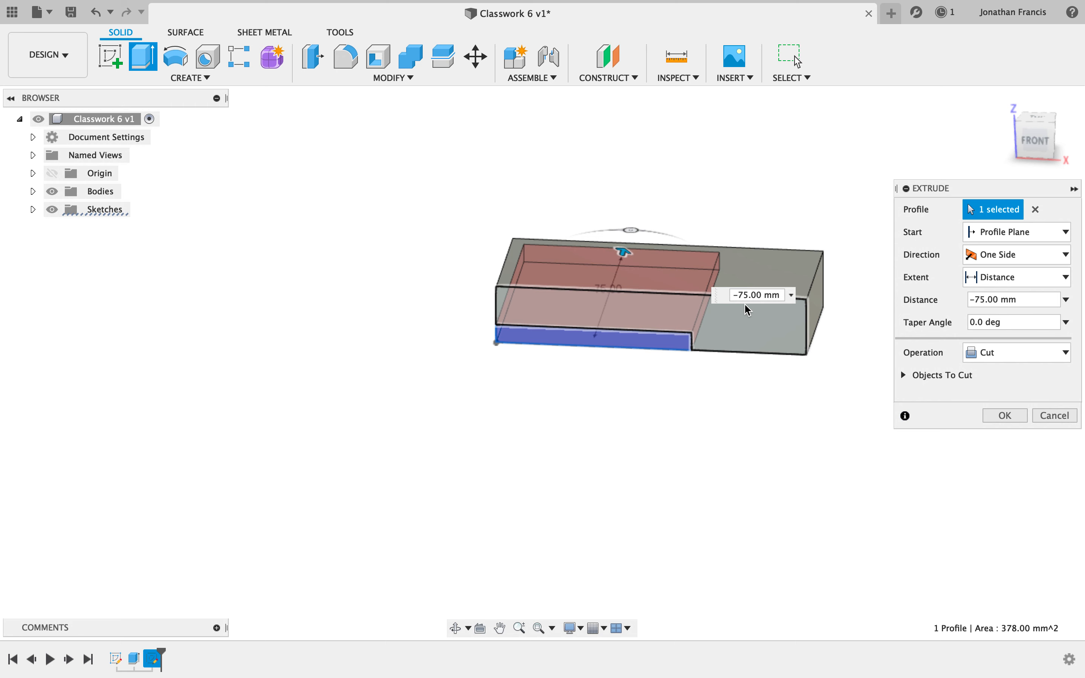
type("4")
key("Return")
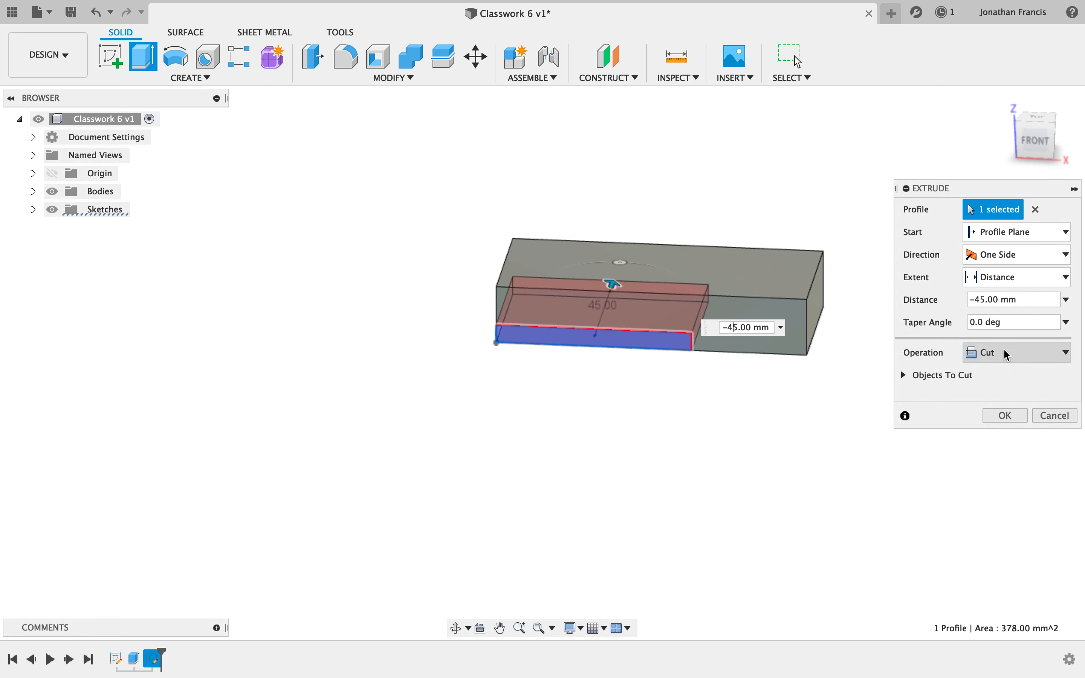
left_click(1005, 415)
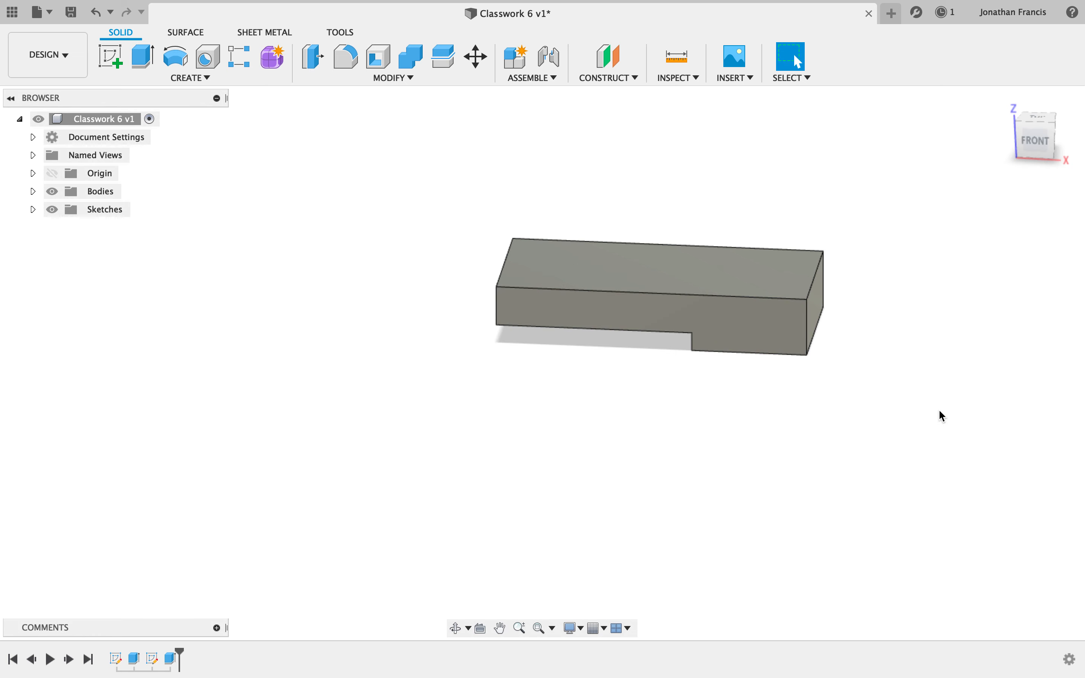
scroll(943, 416, "up", 5, "shift")
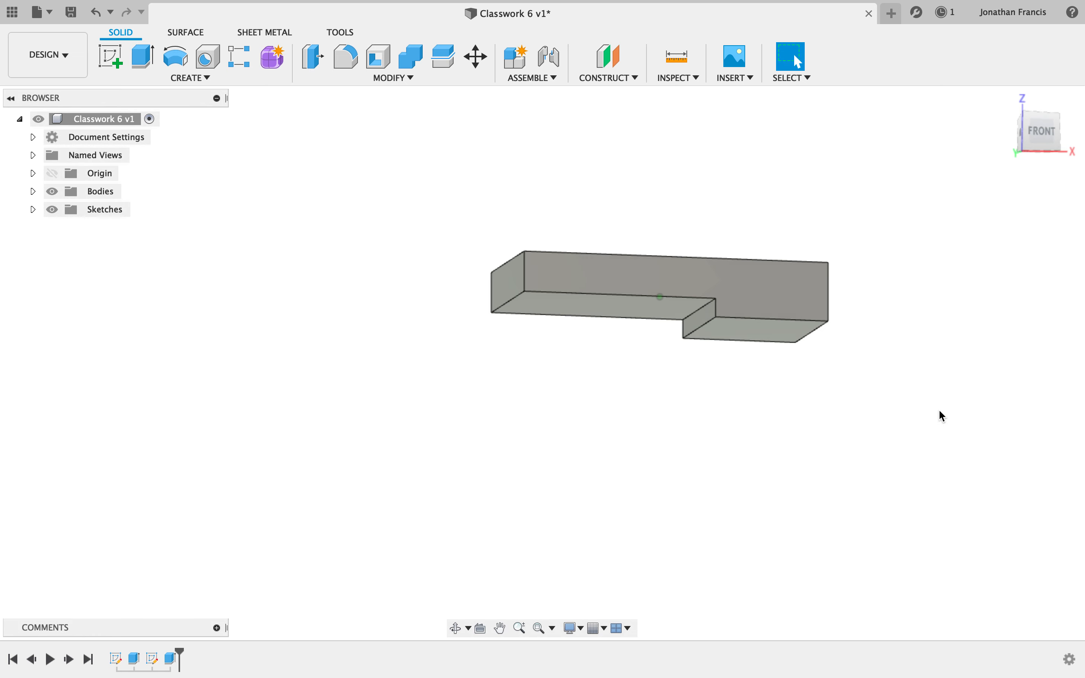
scroll(943, 416, "down", 5, "shift")
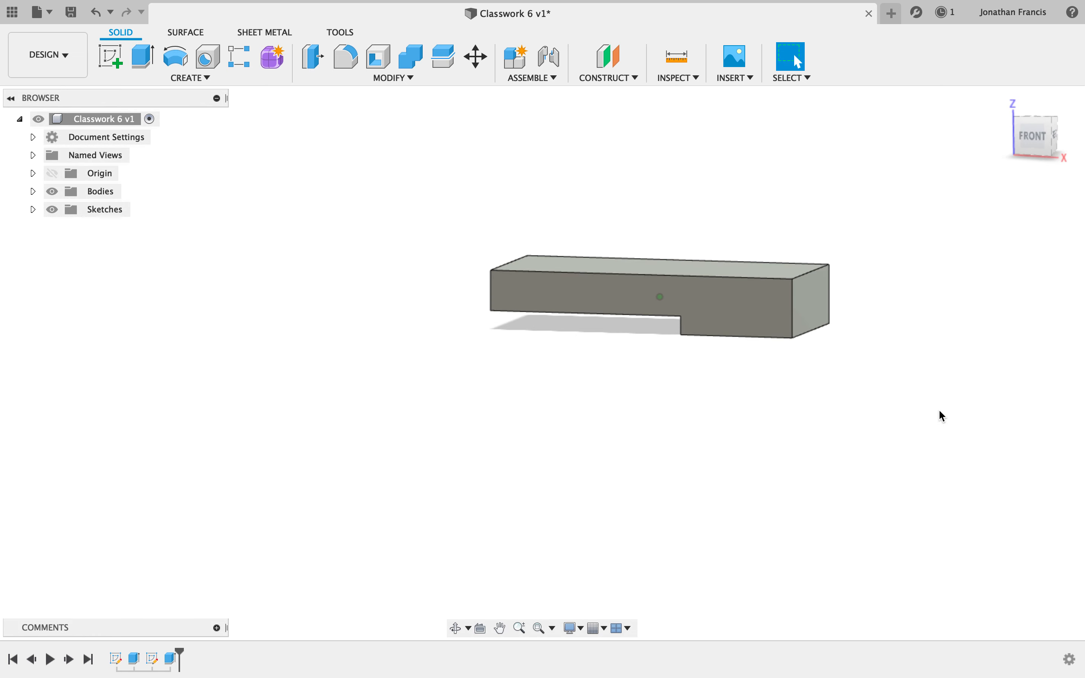
scroll(943, 416, "down", 5, "shift")
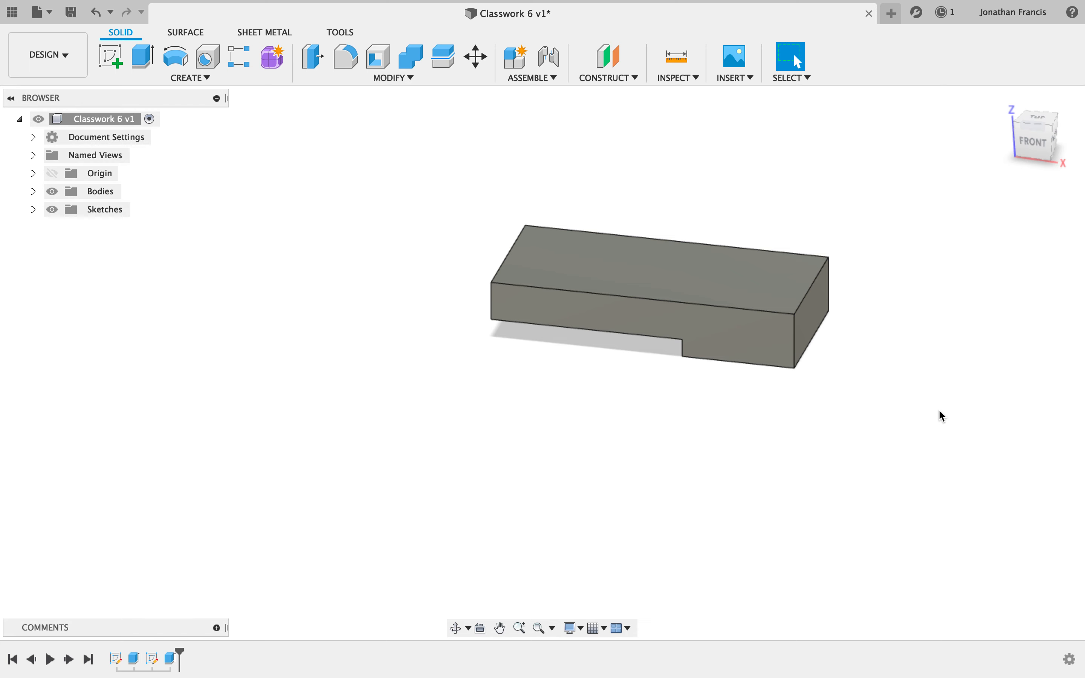
- On the block's top face, sketch a 19 x 19 mm square from the front corner at the uncut, thicker end
left_click(766, 296)
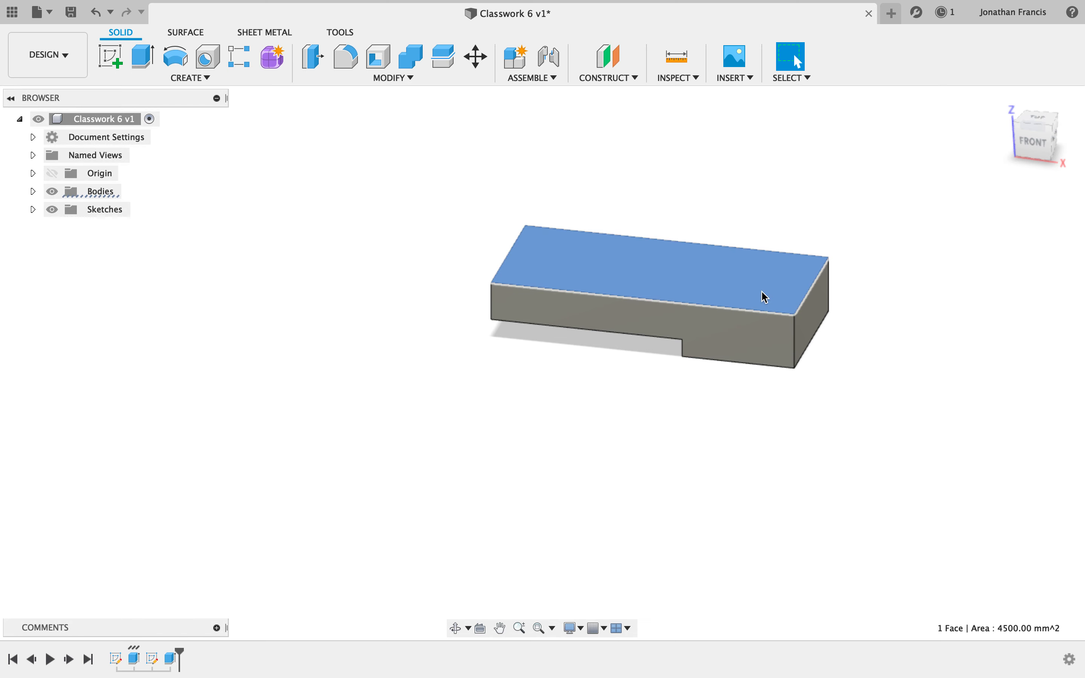
left_click(122, 64)
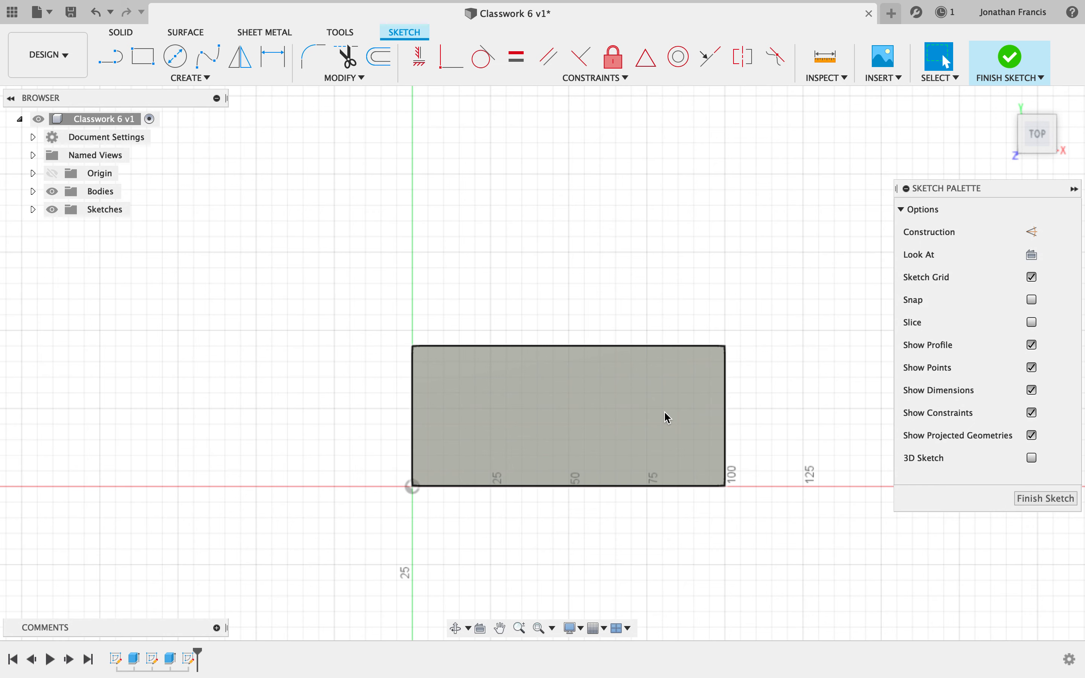
left_click(150, 64)
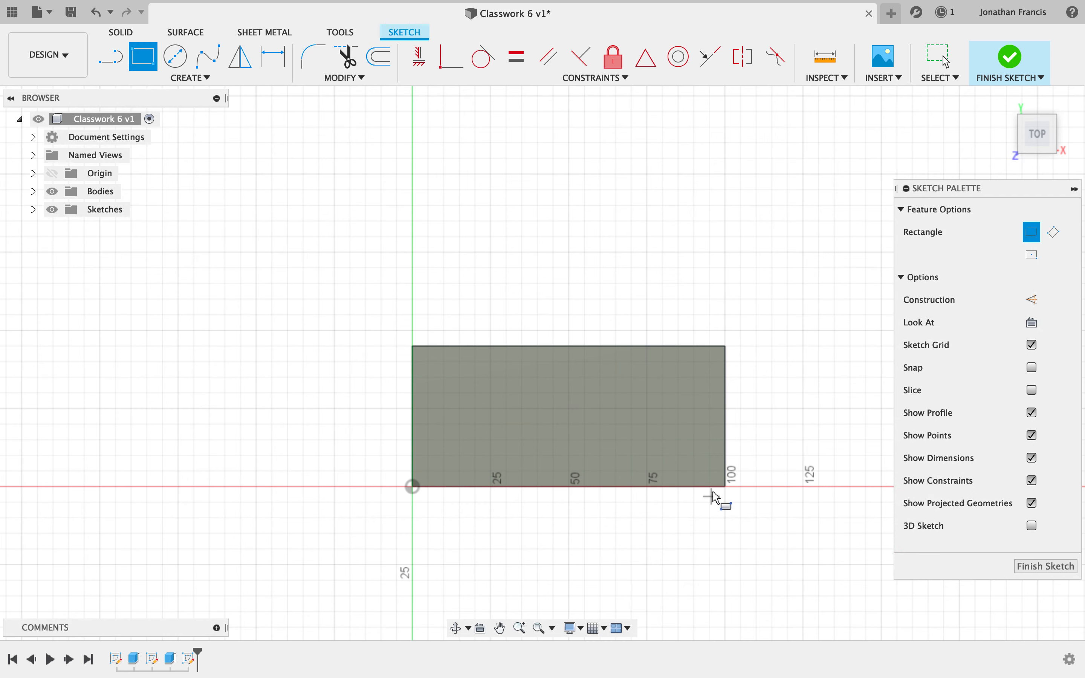
left_click(725, 486)
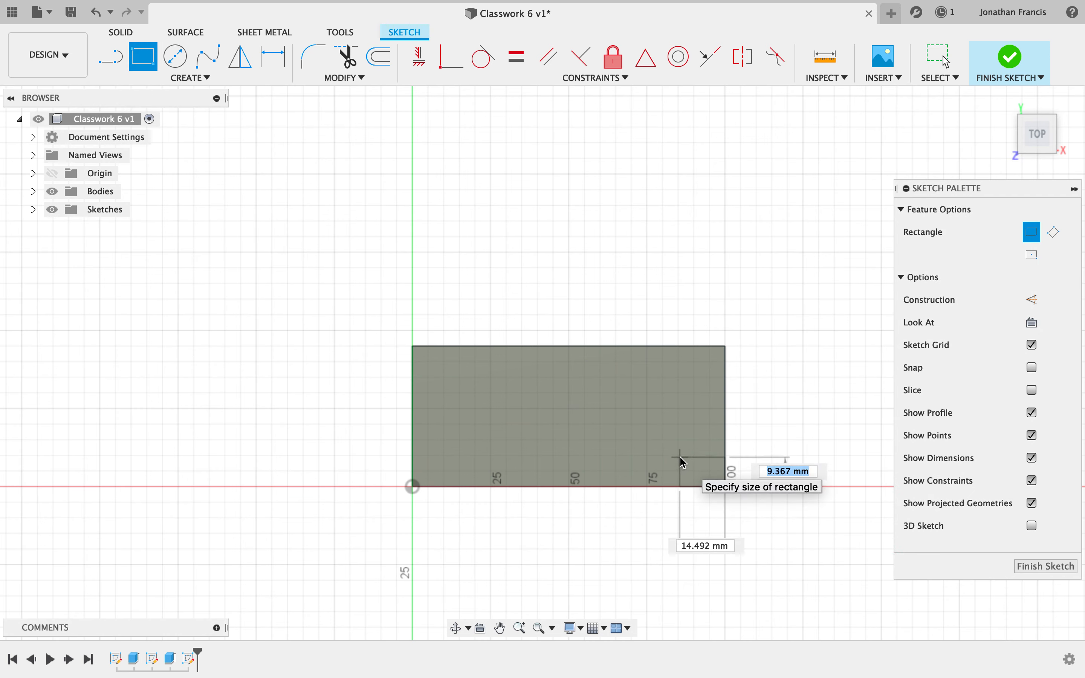
type("19")
key("Tab")
type("19")
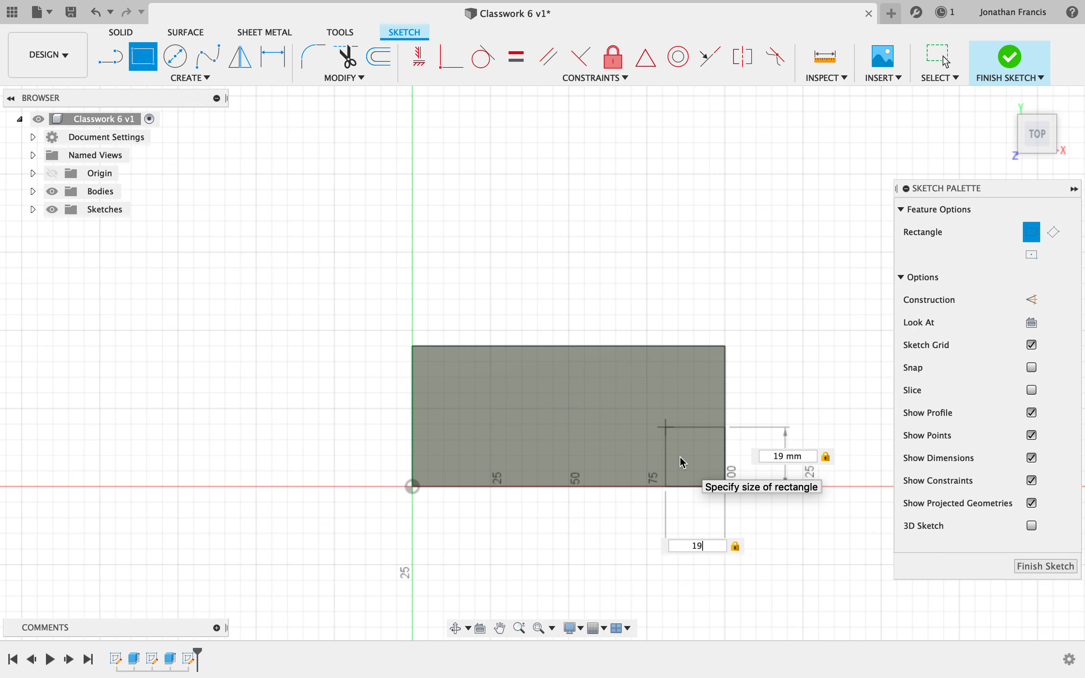
key("Return")
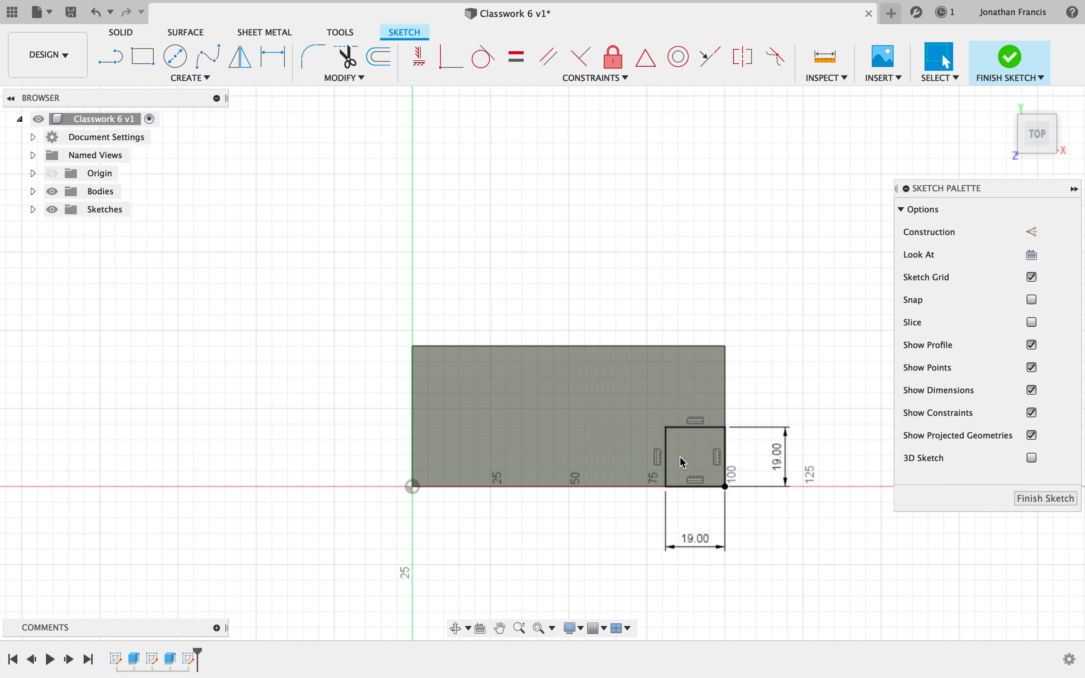
- Draw two concentric circles of 10 mm and 20 mm diameter centred on the square's inner corner
key("c")
left_click(666, 428)
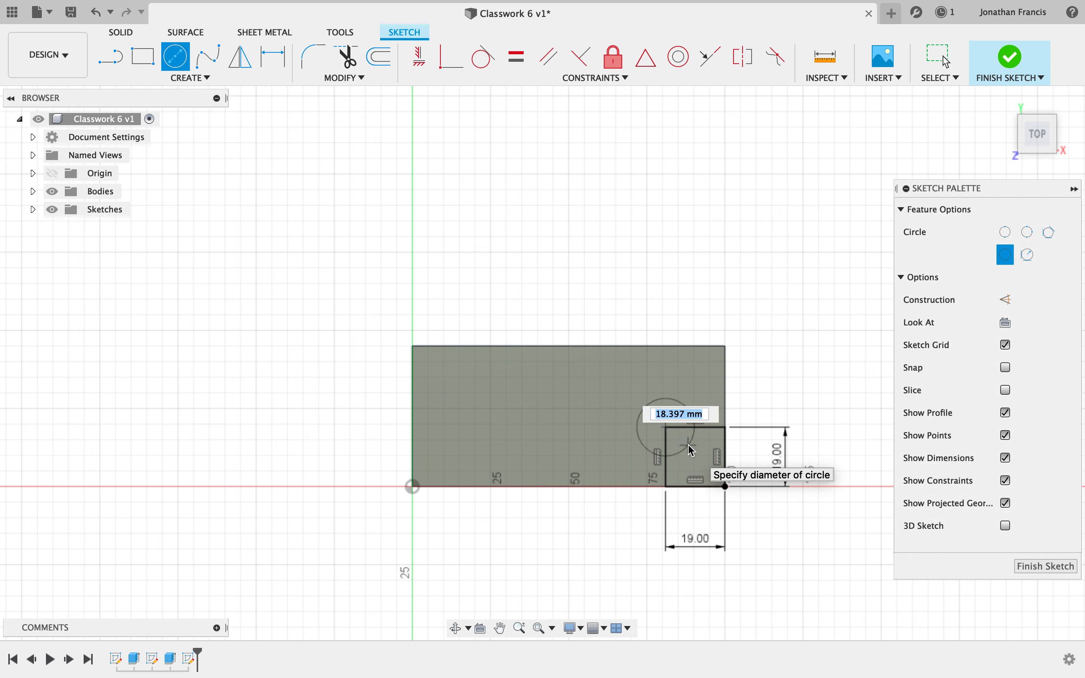
type("10")
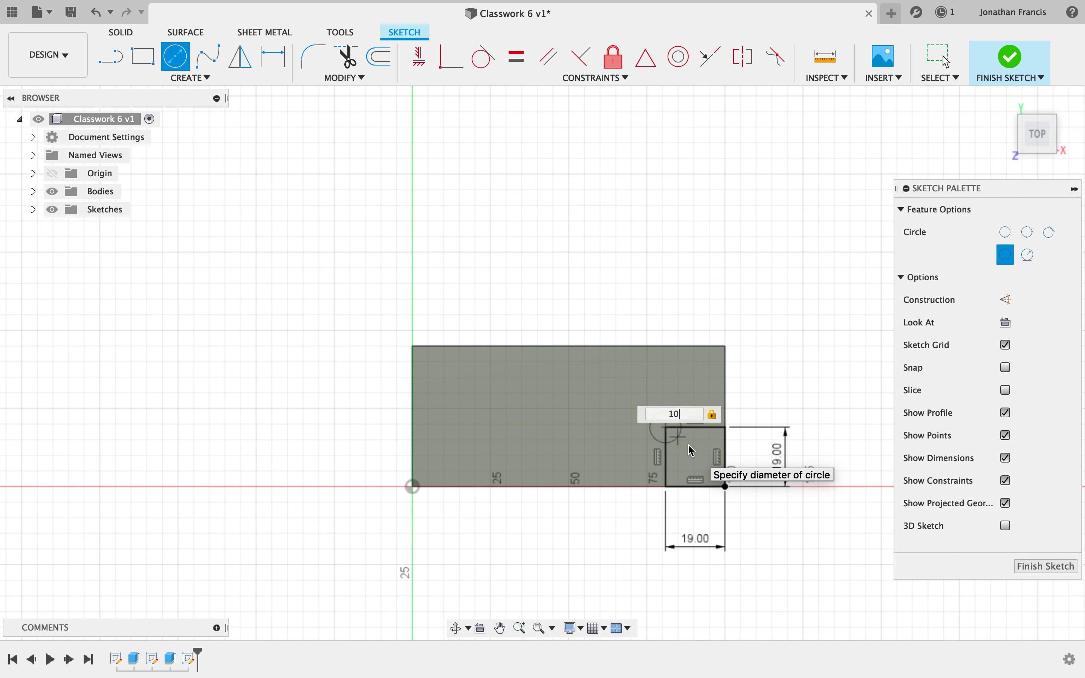
key("Return")
key("Escape")
key("c")
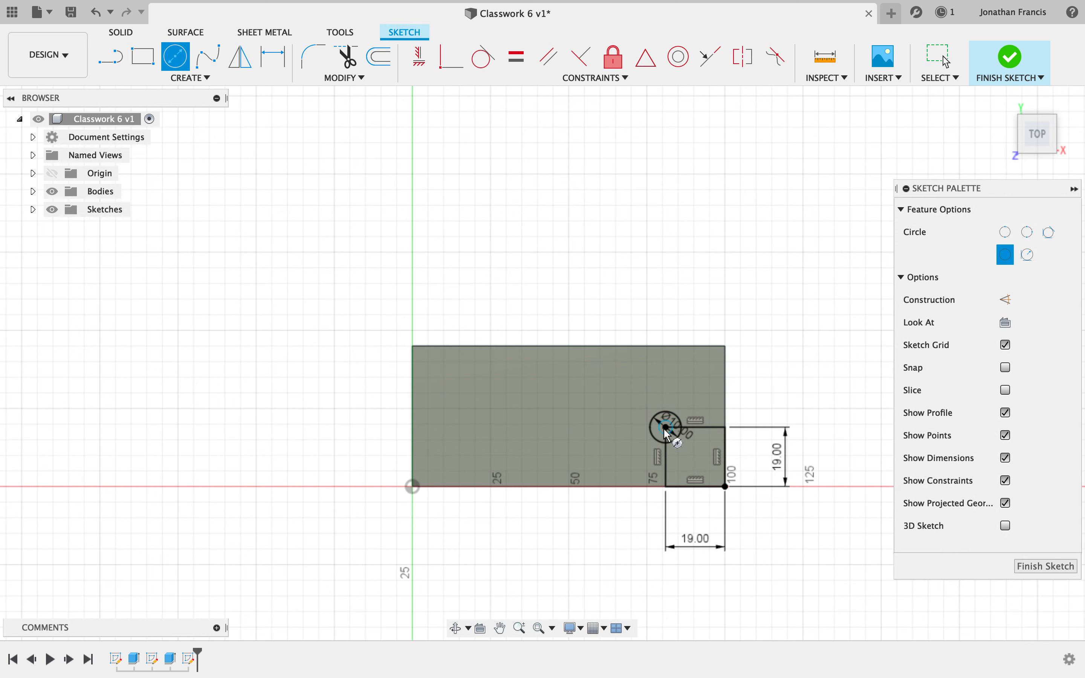
left_click(666, 427)
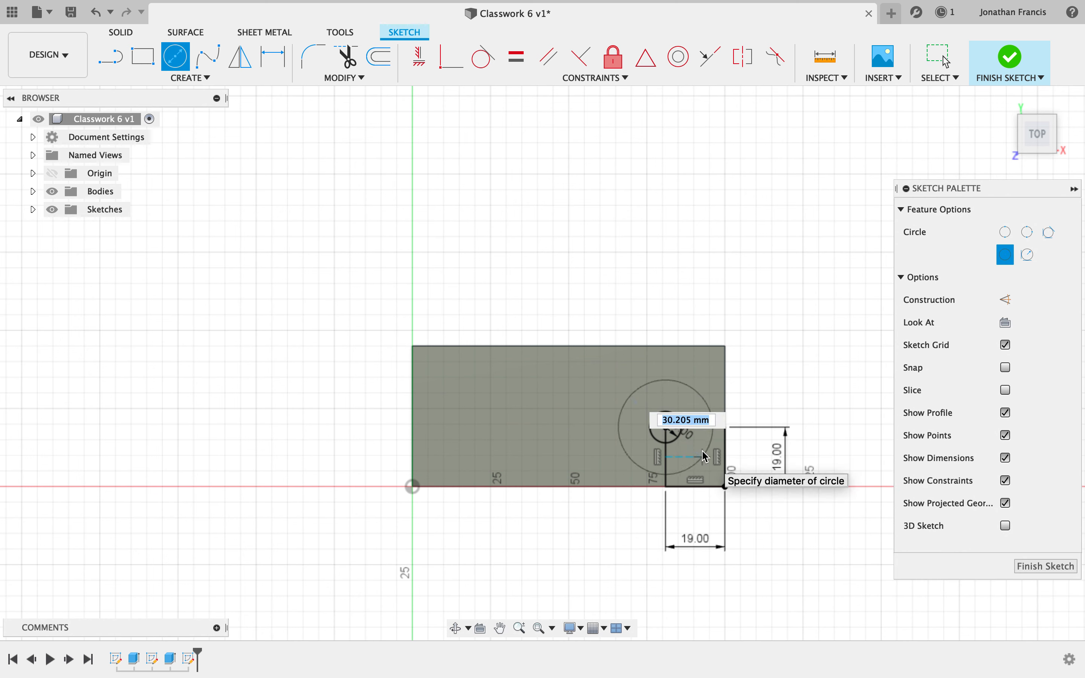
type("20")
key("Return")
key("Escape")
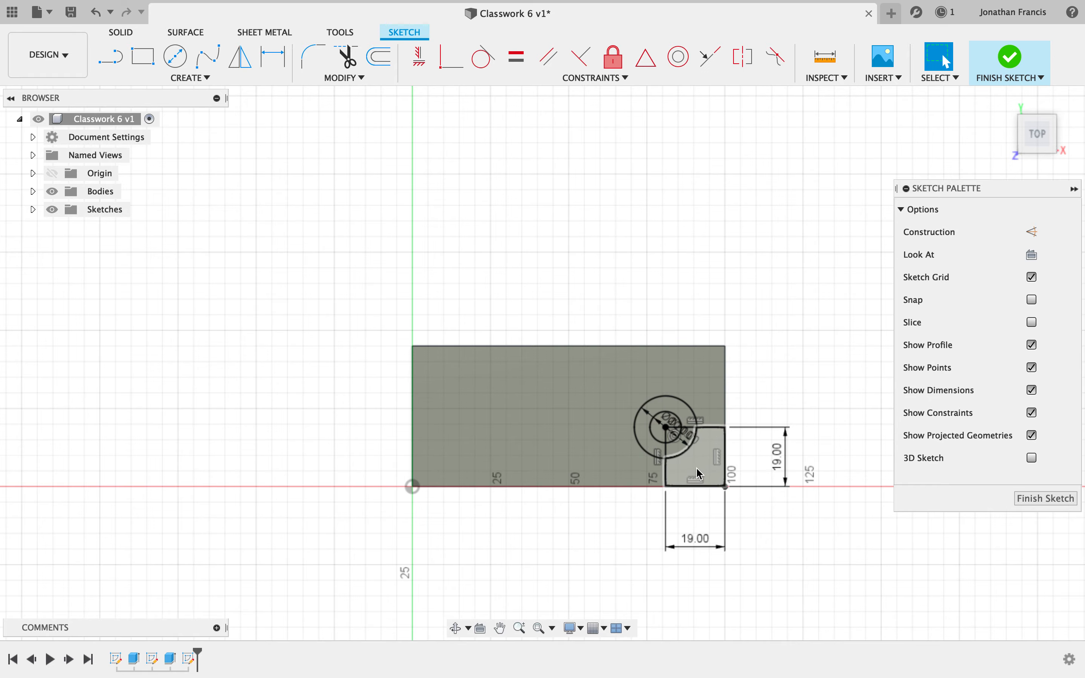
- Trim away all the square's lines, leaving only the two concentric circles, and finish the sketch
scroll(704, 493, "up", 5)
scroll(710, 486, "down", 5)
scroll(710, 486, "right", 8)
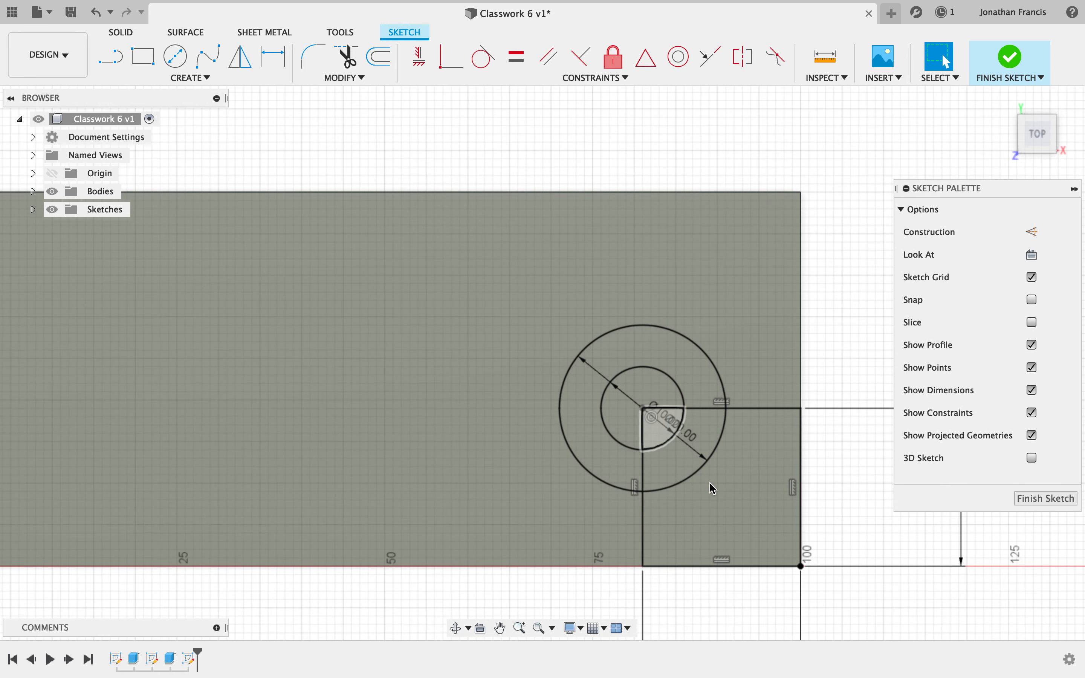
key("t")
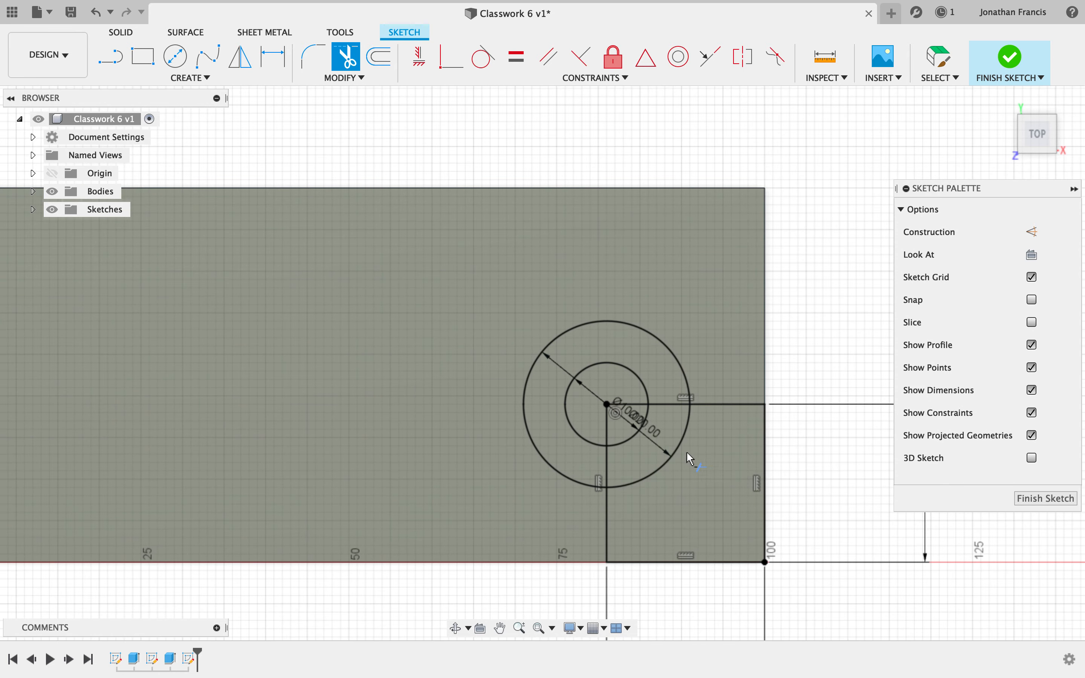
left_click(708, 405)
left_click(633, 405)
left_click(608, 442)
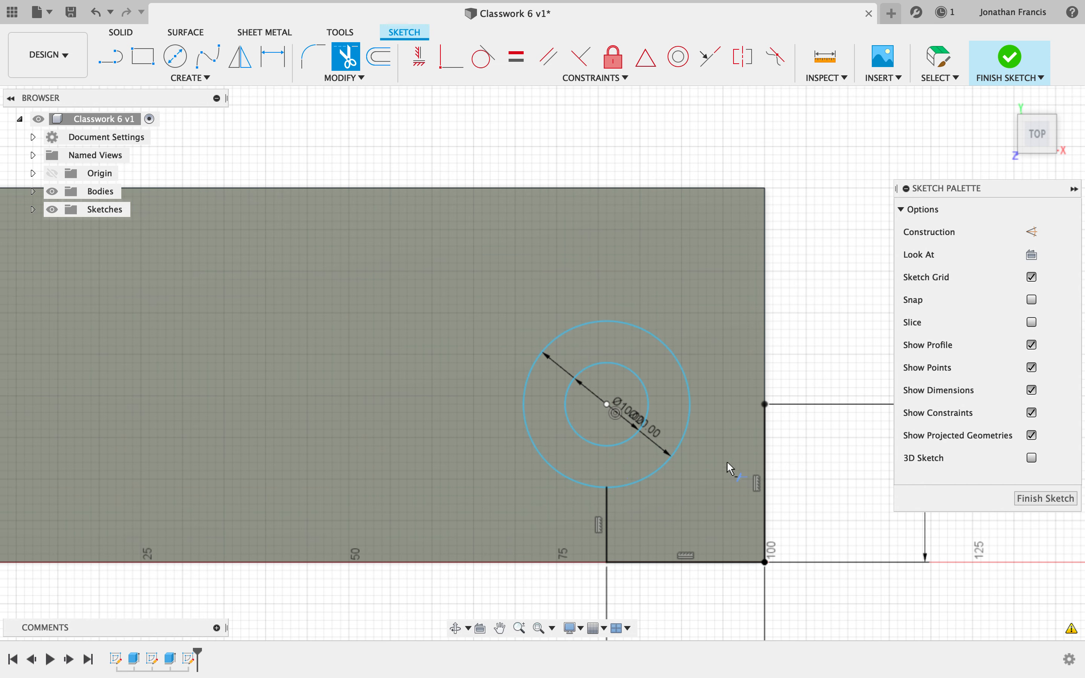
left_click(764, 461)
left_click(723, 563)
left_click(607, 528)
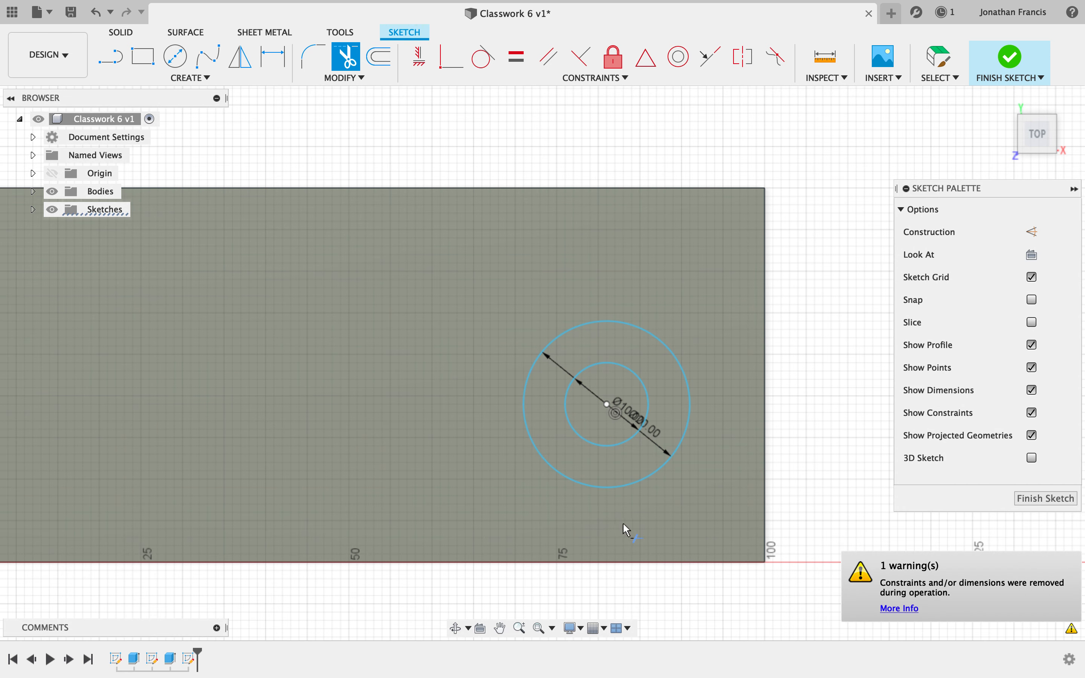
left_click(1044, 499)
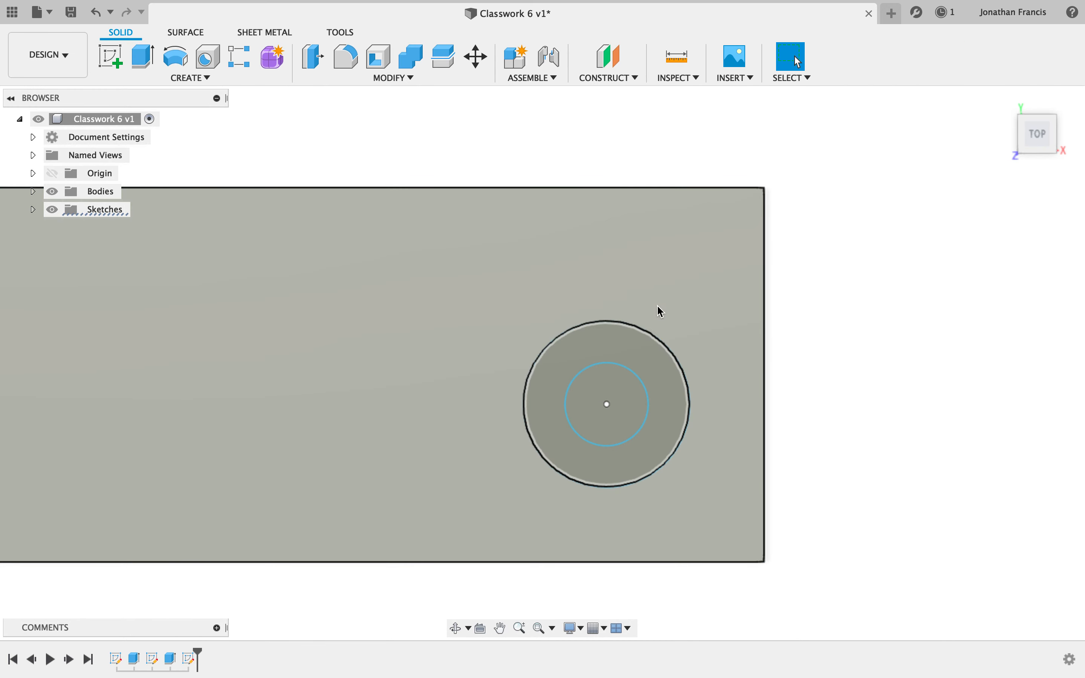
- Extrude the inner circle profile -19 mm as a cut through the block
key("e")
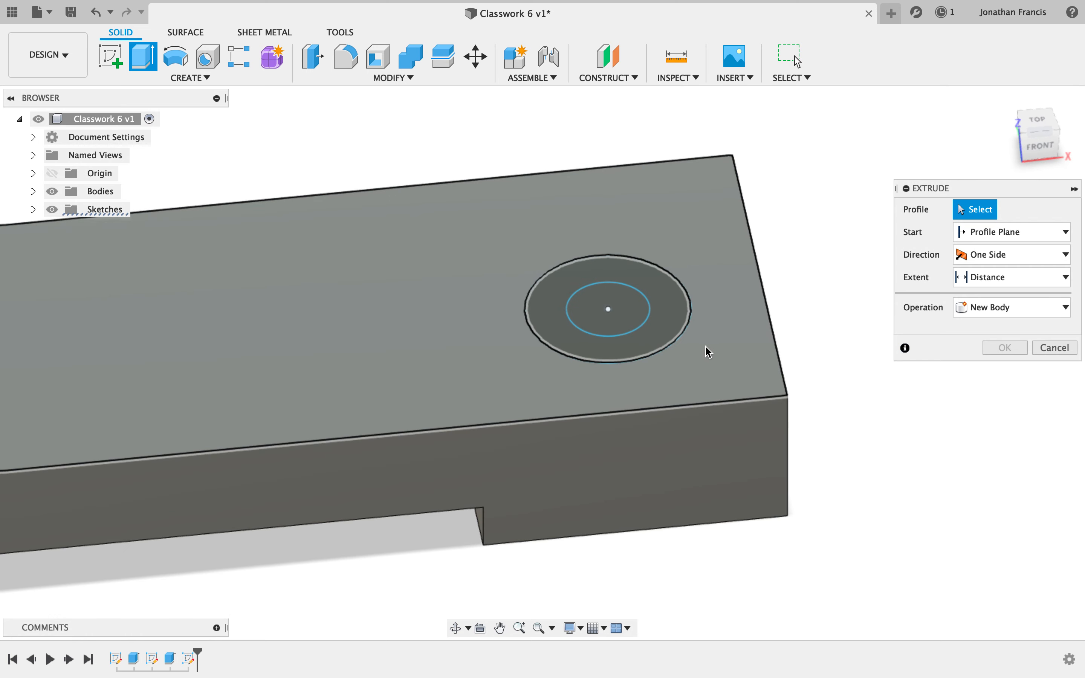
left_click(636, 315)
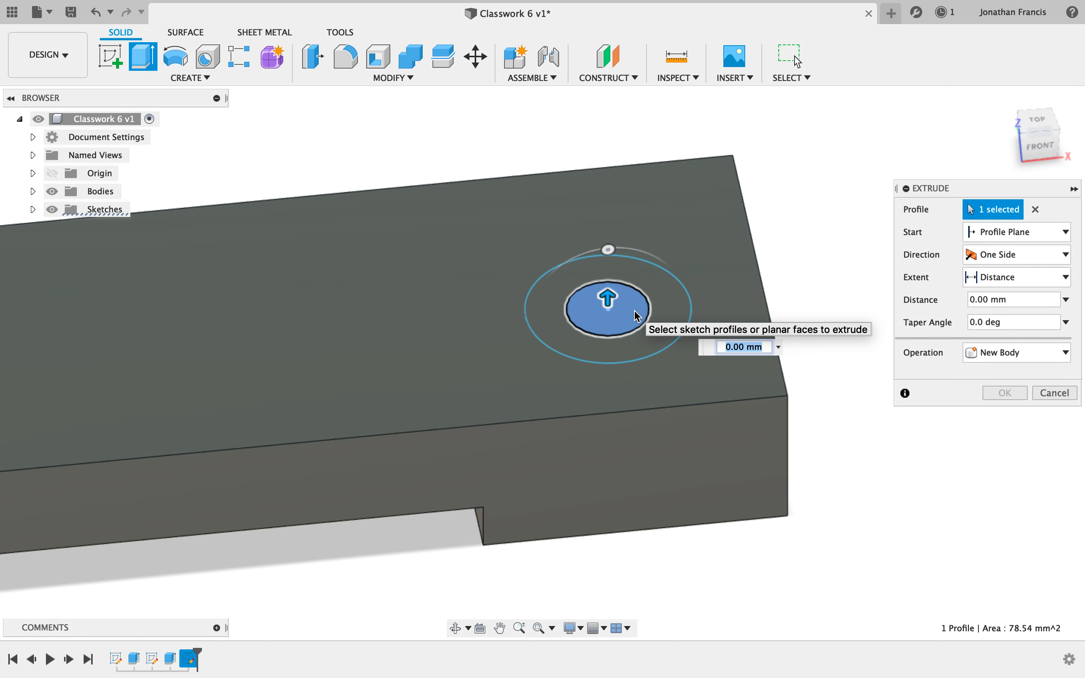
left_click_drag(610, 298, 606, 444)
left_click(736, 416)
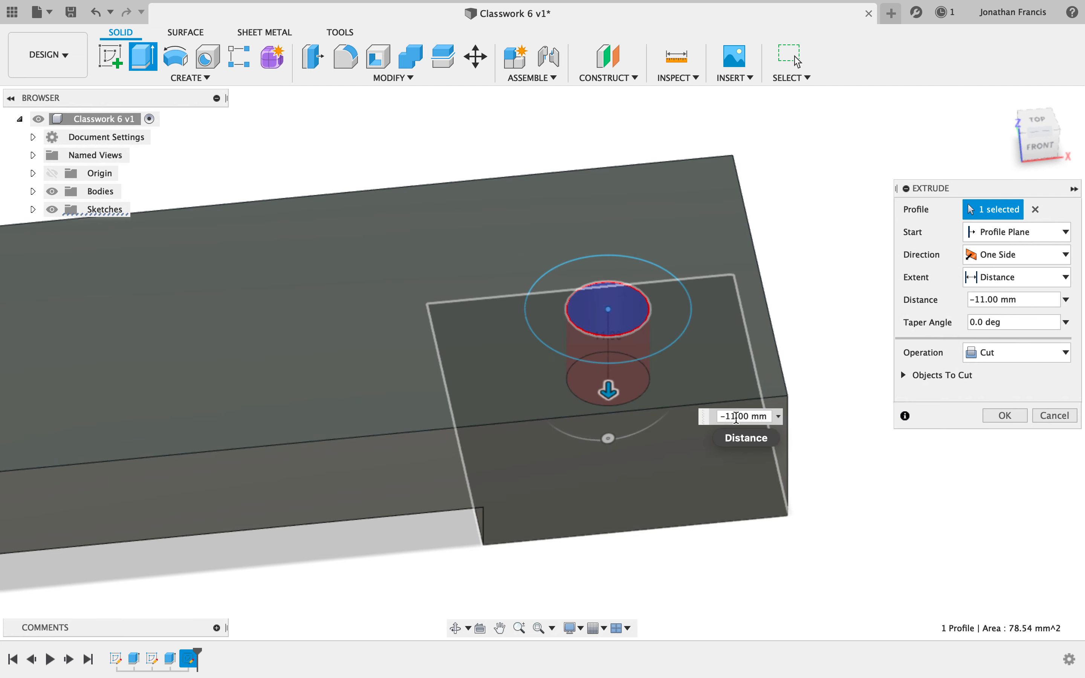
left_click(753, 479)
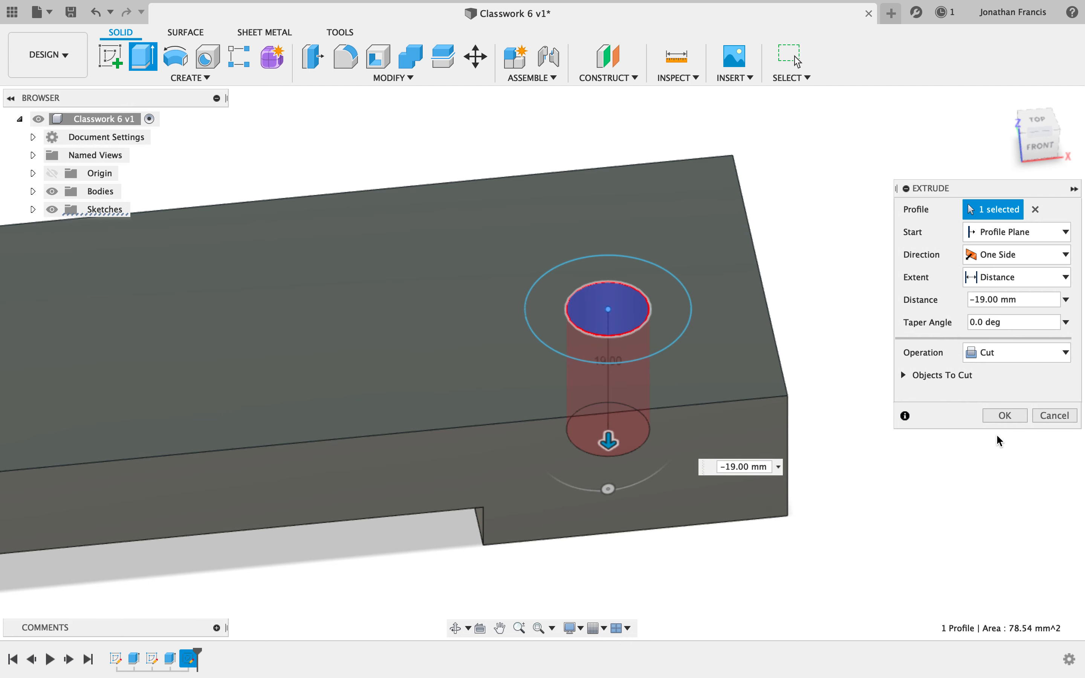
left_click(1004, 416)
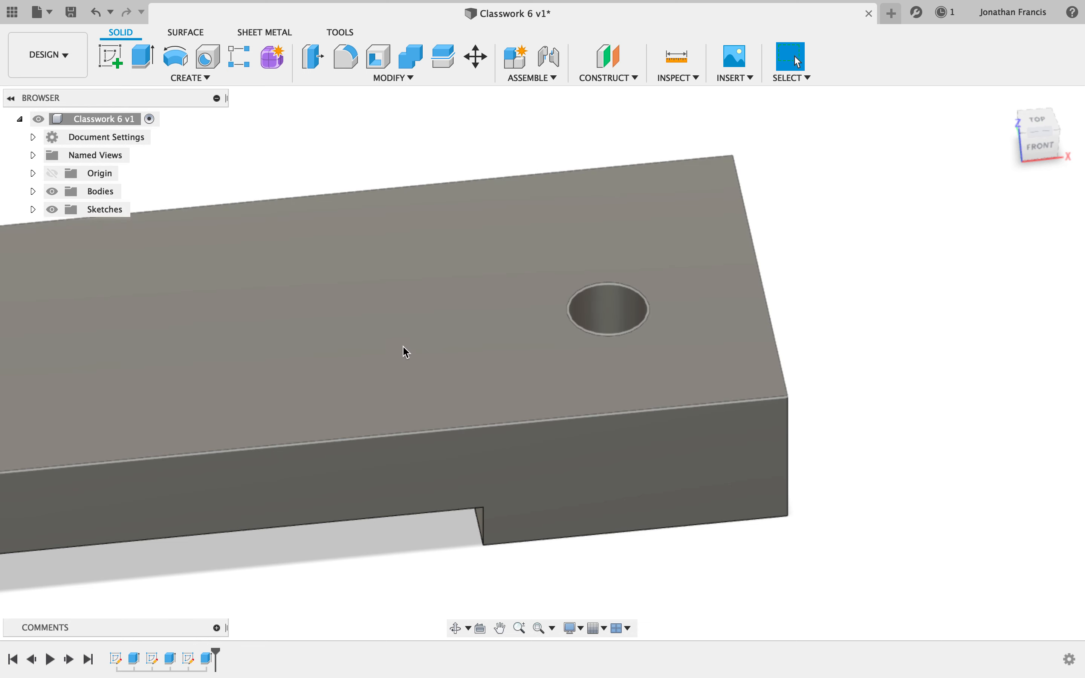
- Show the circle sketch again, extrude its ring profile -6 mm as a cut for the counterbore, and hide the sketches
left_click(33, 209)
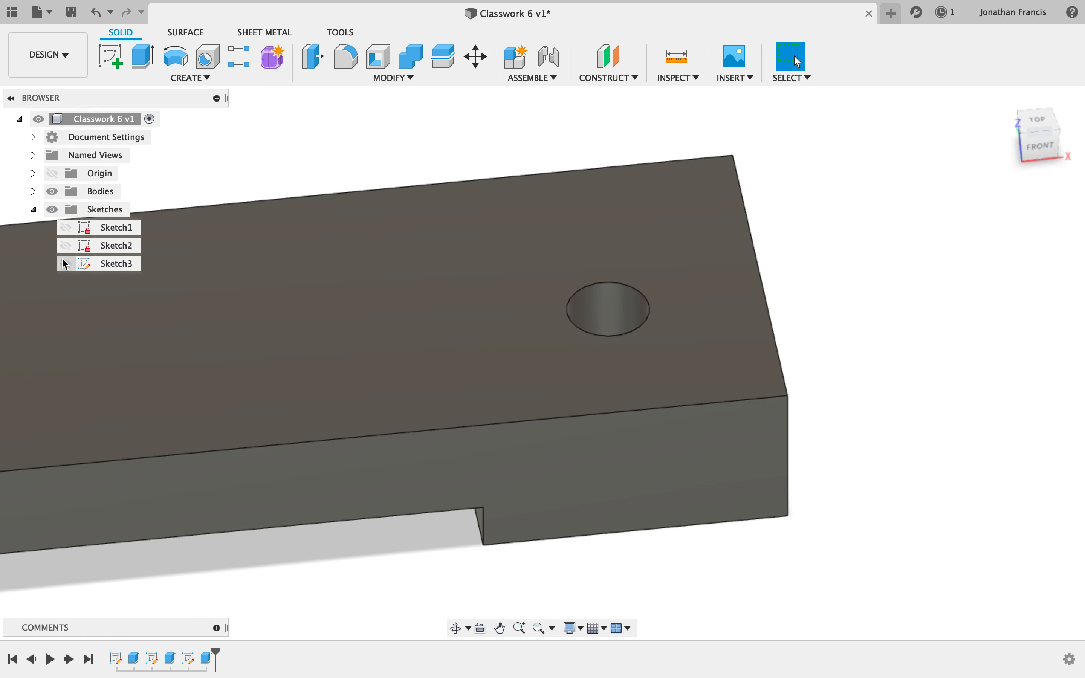
left_click(66, 264)
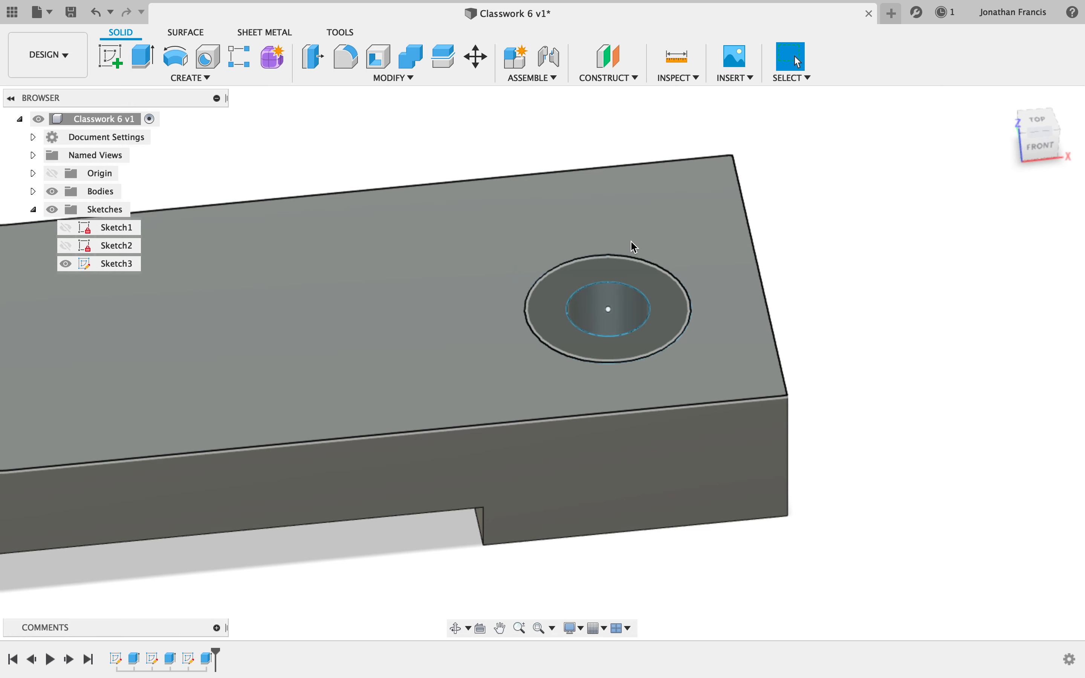
left_click(673, 308)
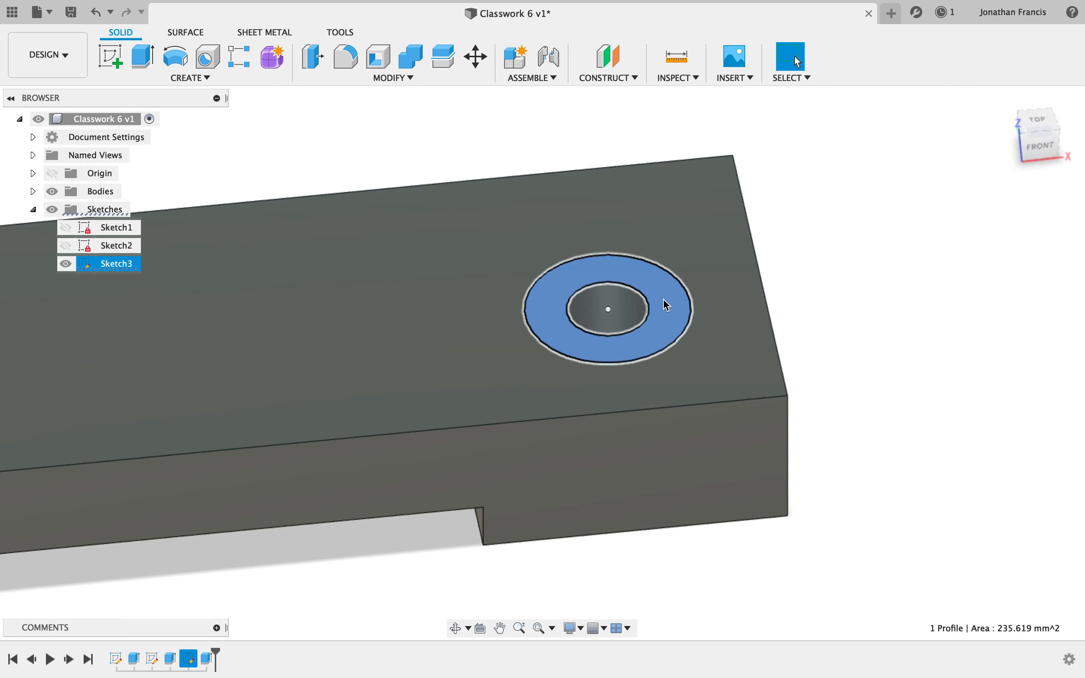
key("e")
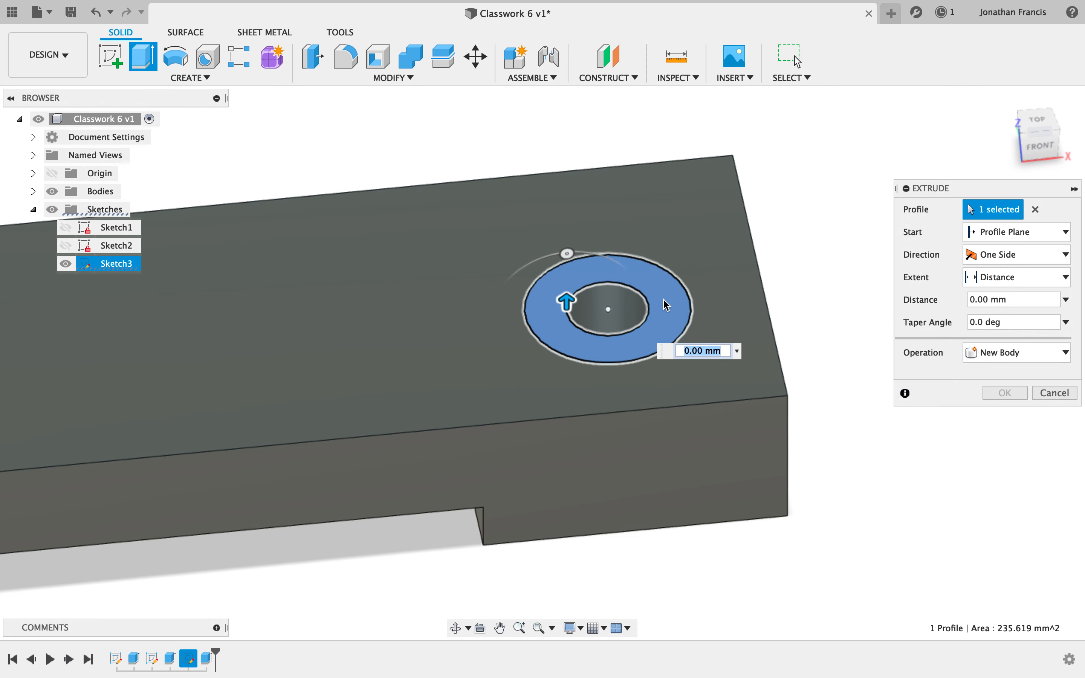
left_click_drag(566, 300, 567, 317)
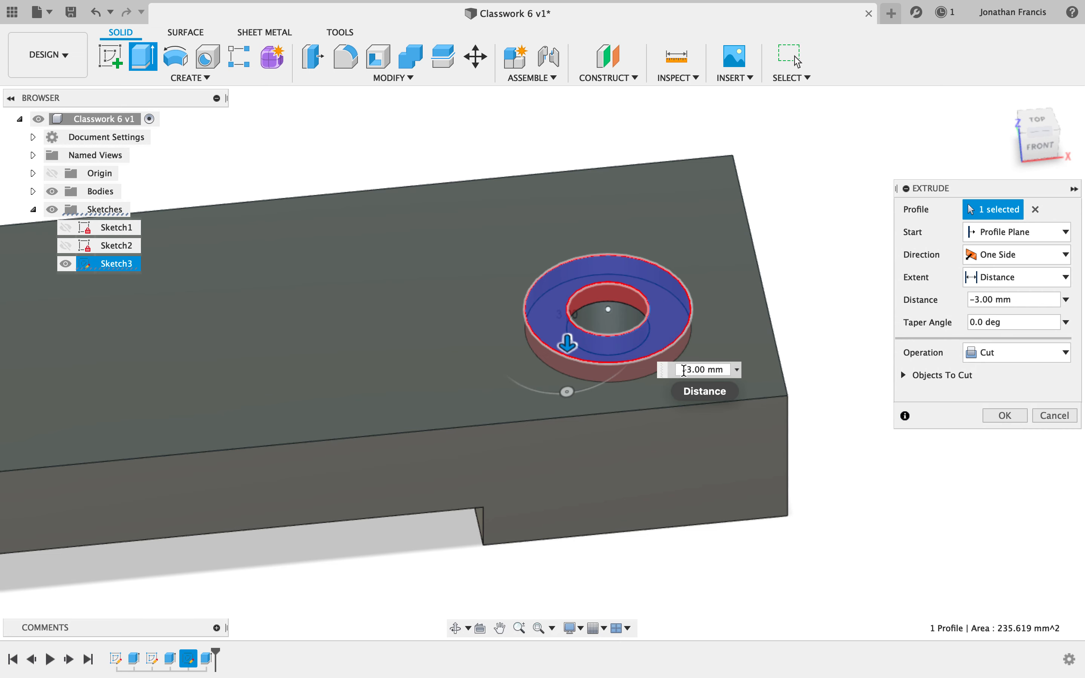
left_click(688, 371)
key("BackSpace")
type("6")
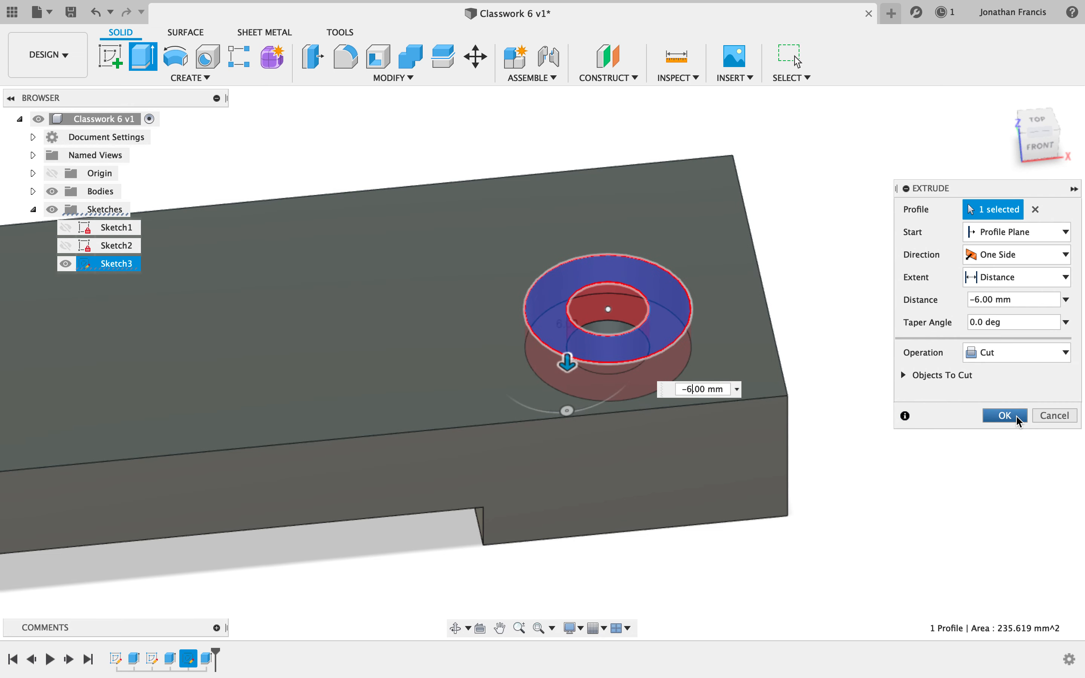
left_click(1017, 417)
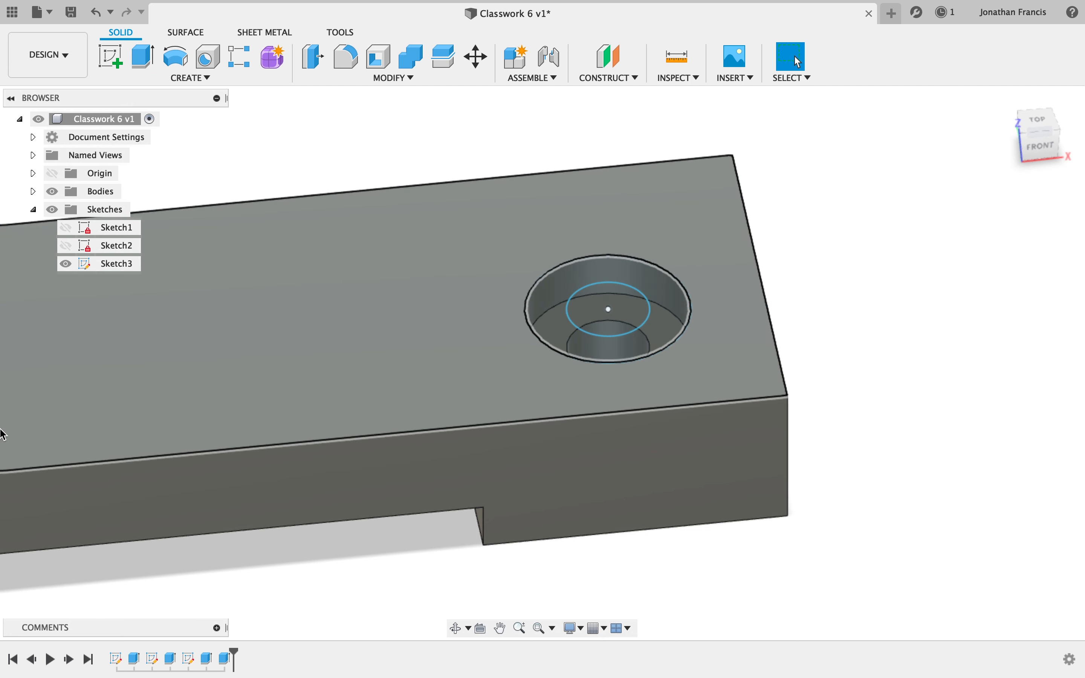
left_click(52, 210)
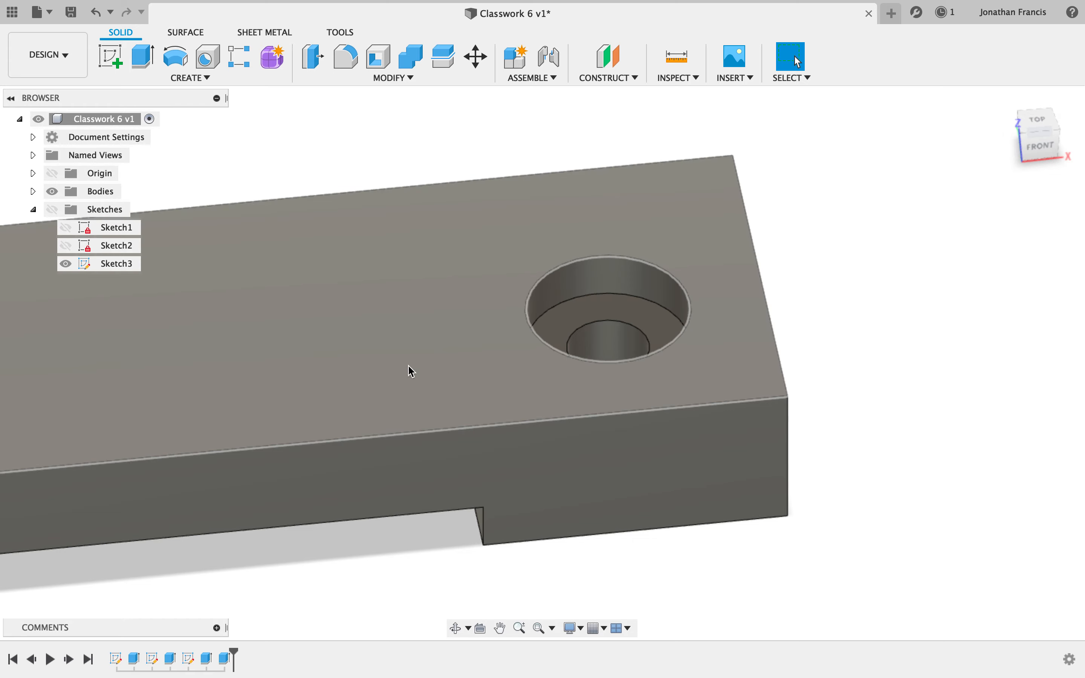
- Examine the counterbored hole and the block's thicker end from several angles
scroll(868, 348, "right", 10, "shift")
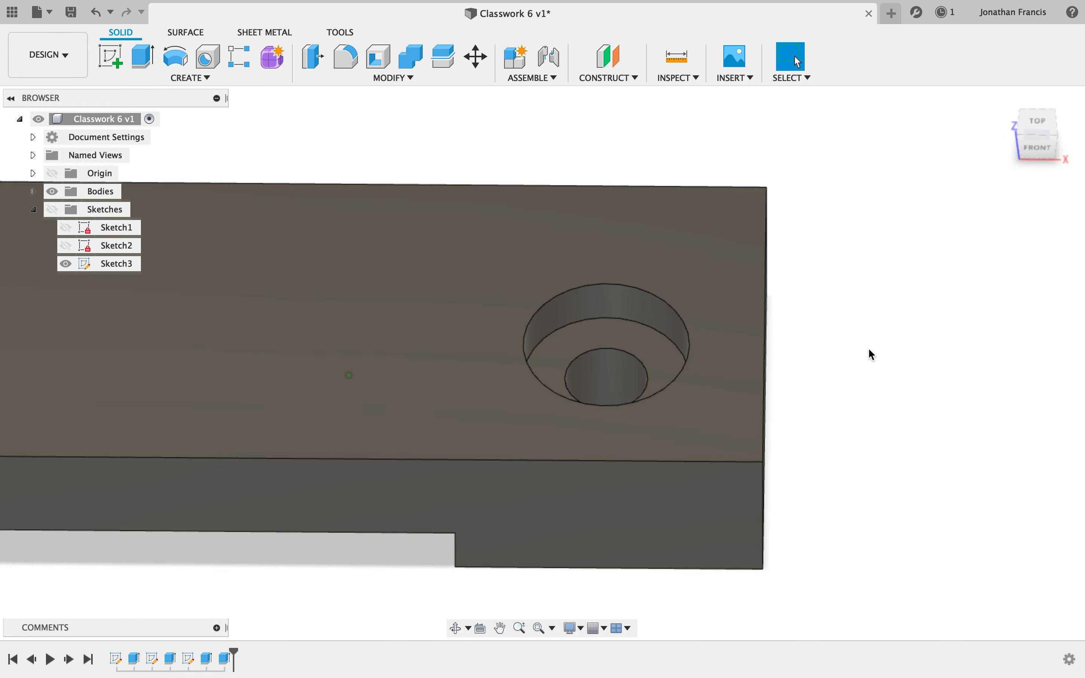
scroll(868, 348, "left", 5, "shift")
scroll(868, 347, "left", 5, "shift")
scroll(868, 348, "right", 5, "shift")
scroll(867, 347, "left", 5, "shift")
scroll(868, 348, "left", 5, "shift")
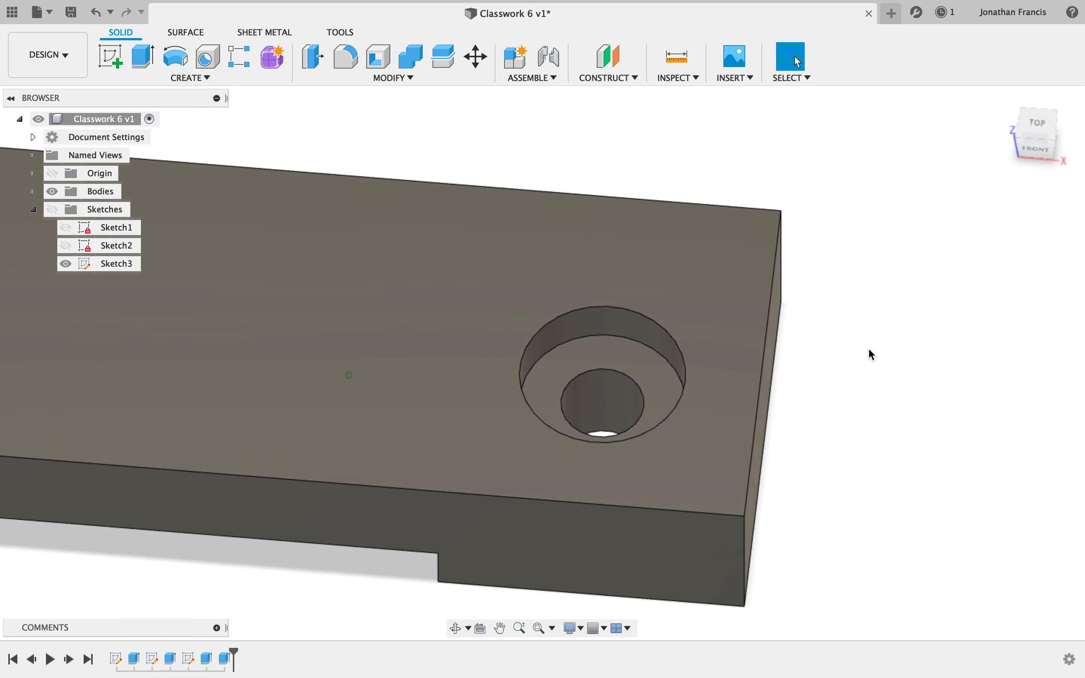
scroll(868, 347, "right", 5, "shift")
scroll(870, 353, "left", 3, "shift")
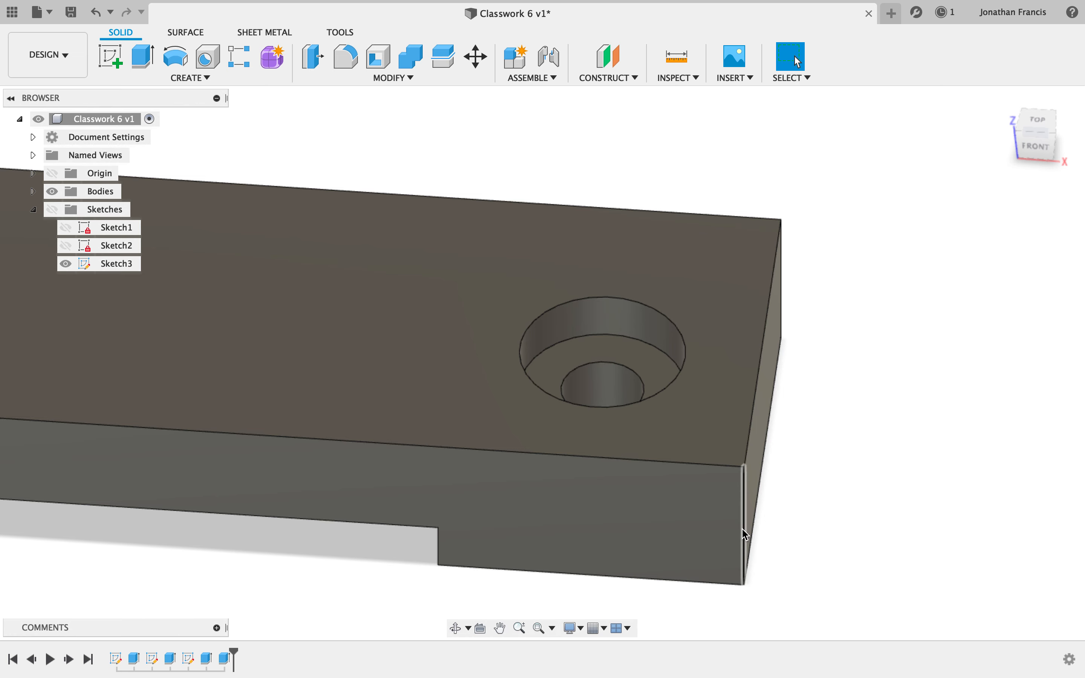
- Fillet the block's front vertical corner edge beside the counterbored hole with a 19 mm radius
left_click(743, 530)
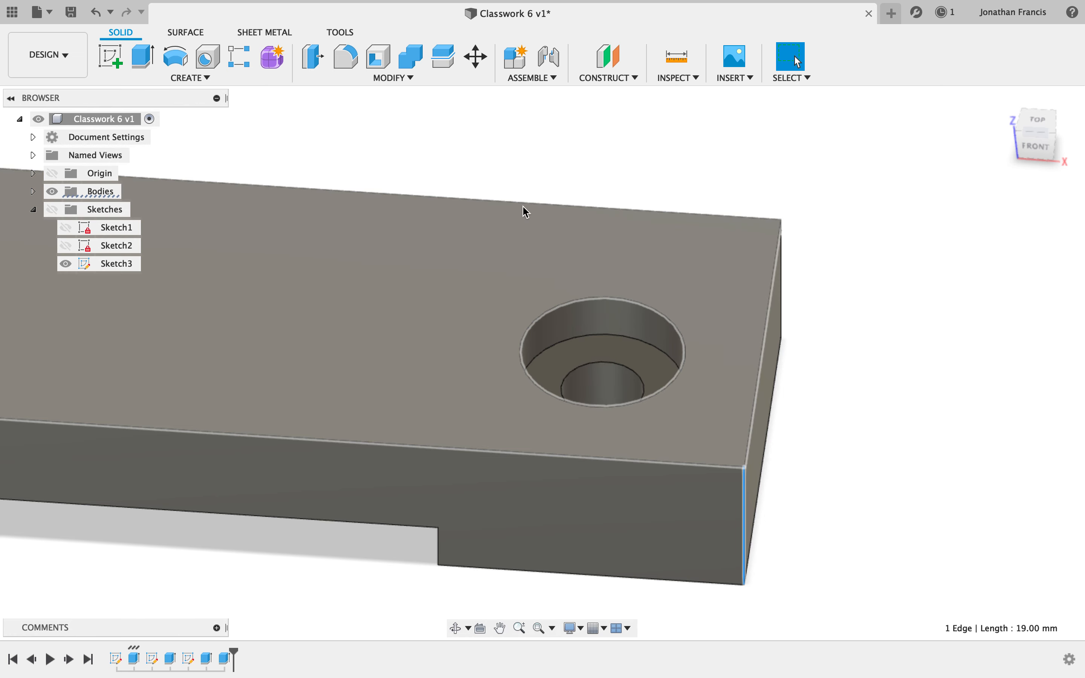
left_click(357, 66)
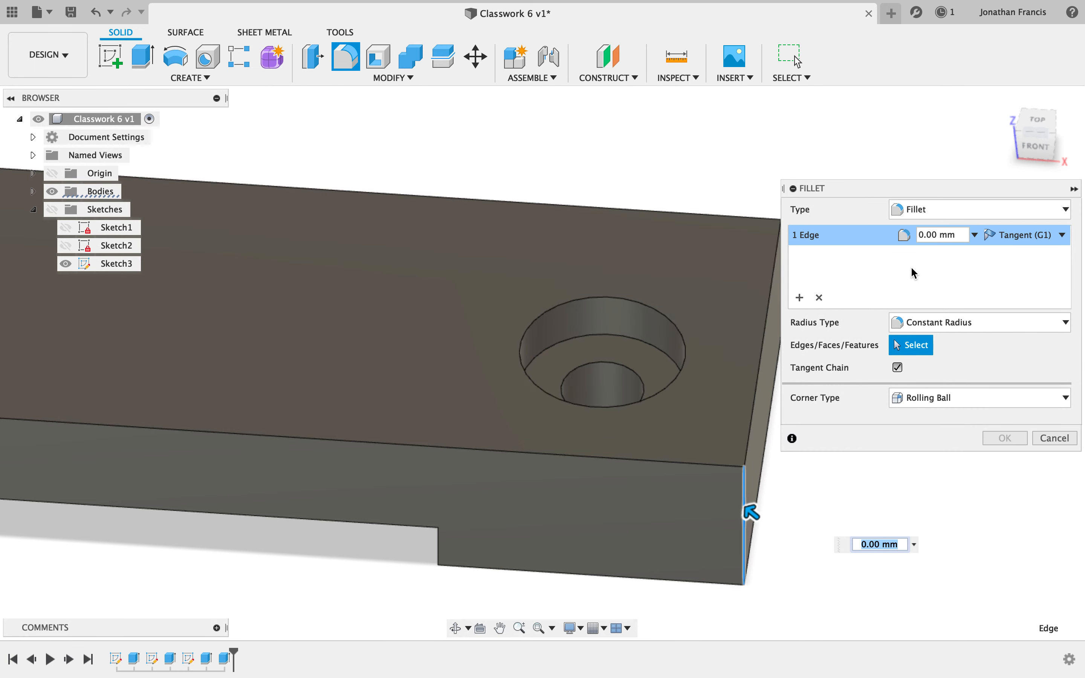
left_click(922, 235)
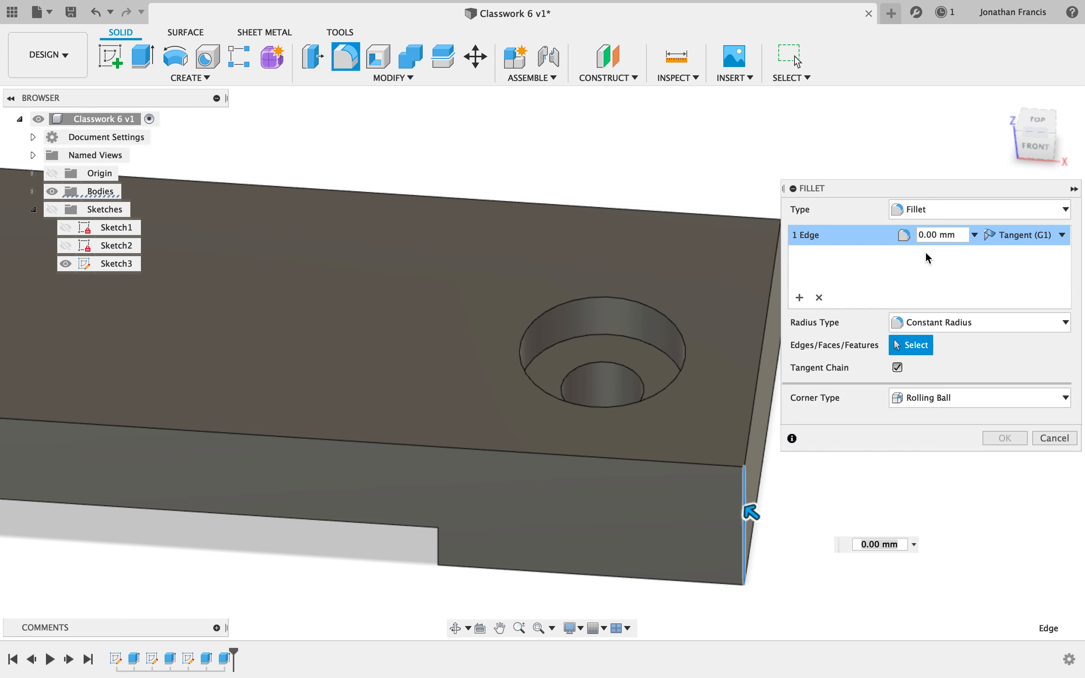
key("Return")
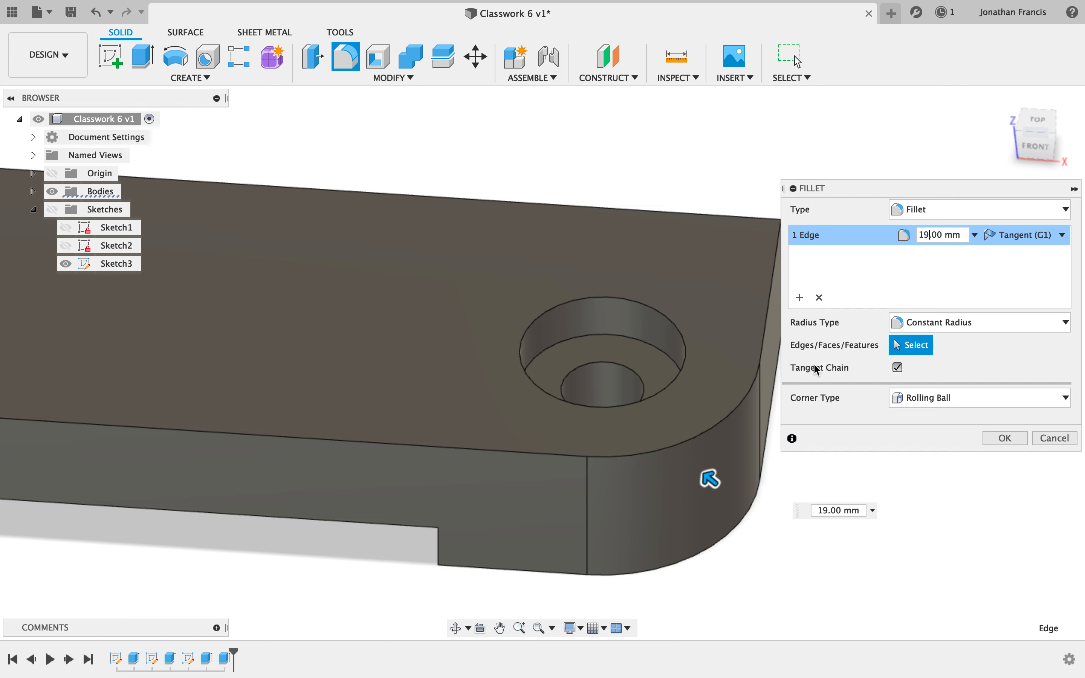
left_click(1017, 442)
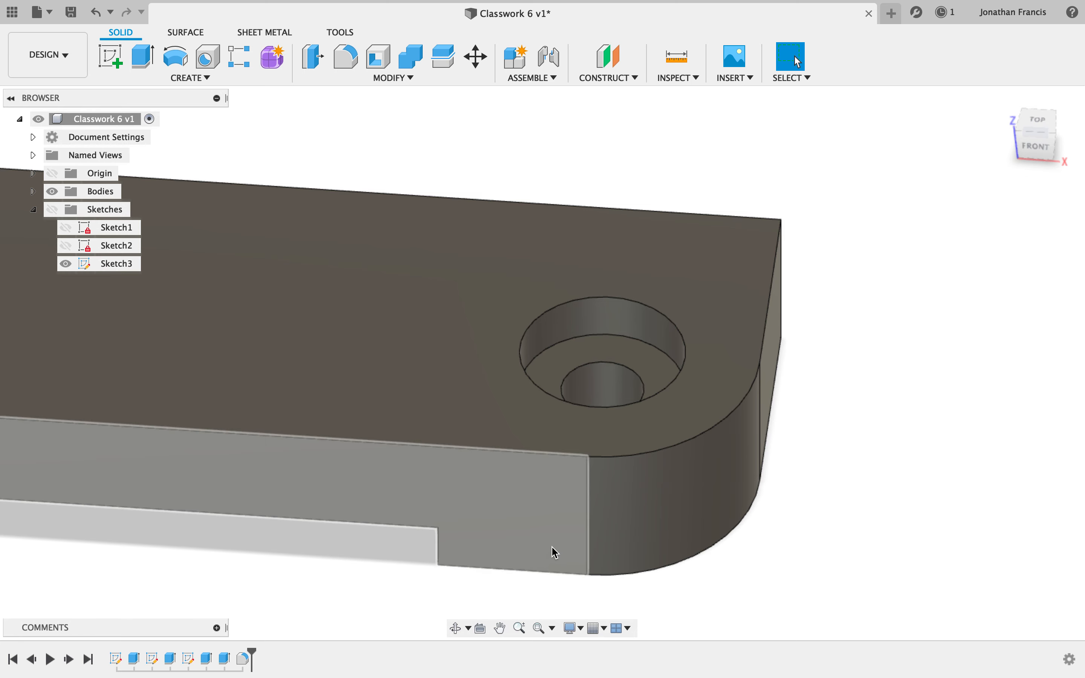
- Sketch a 38 x 19 mm rectangle on the block's top face from the rear corner opposite the hole, and finish the sketch
left_click(541, 628)
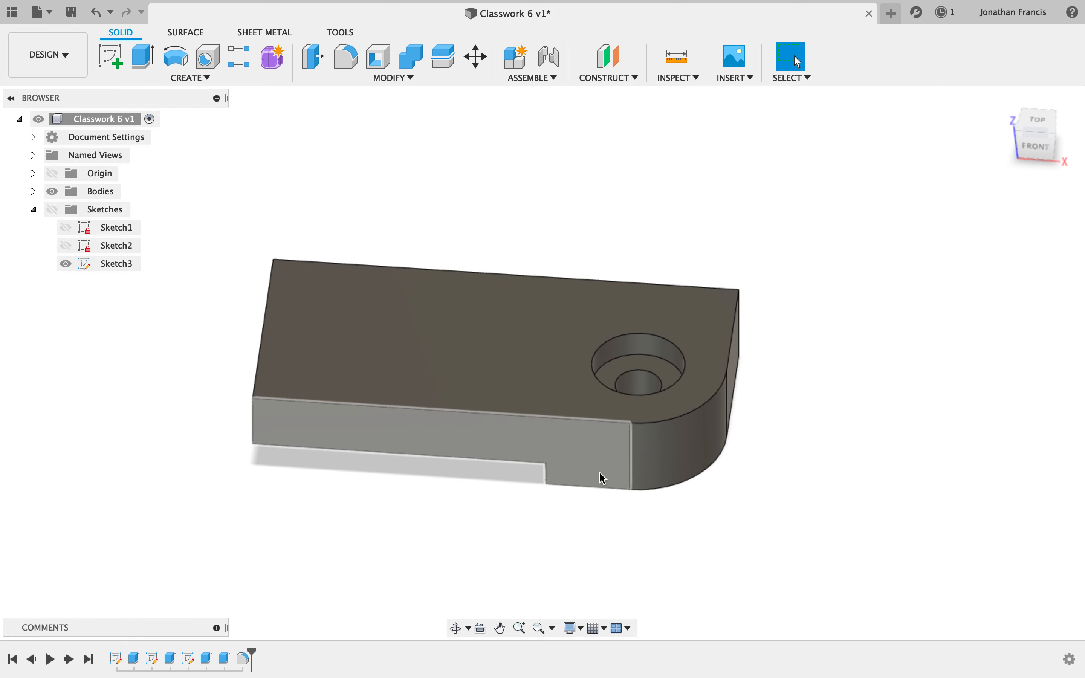
scroll(603, 478, "up", 5, "shift")
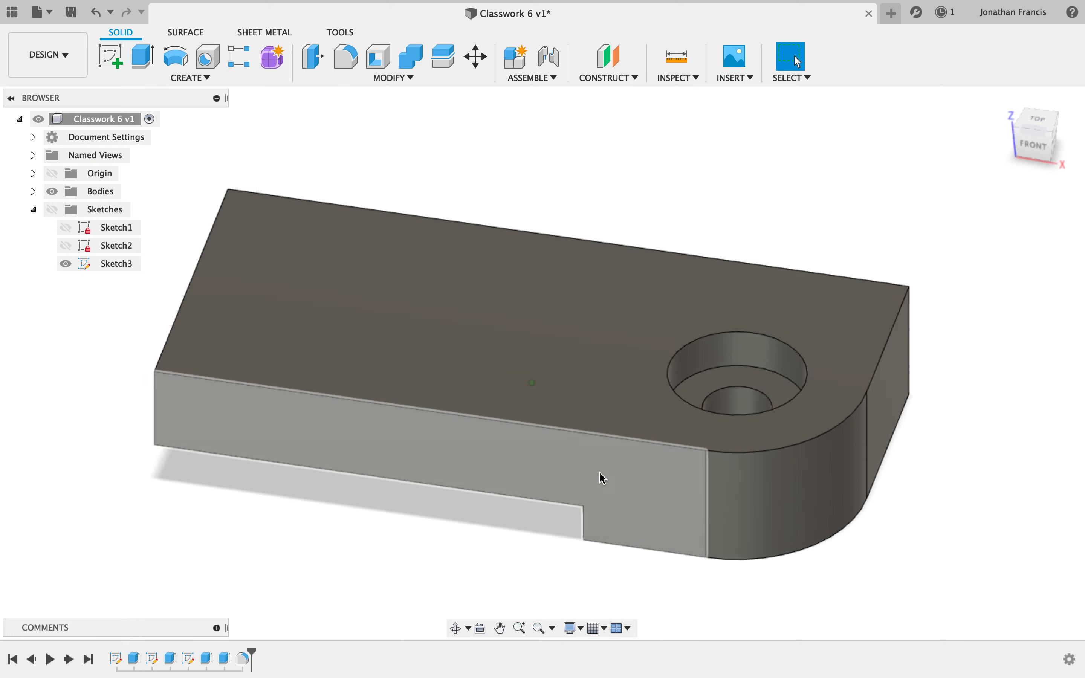
scroll(603, 478, "up", 3, "shift")
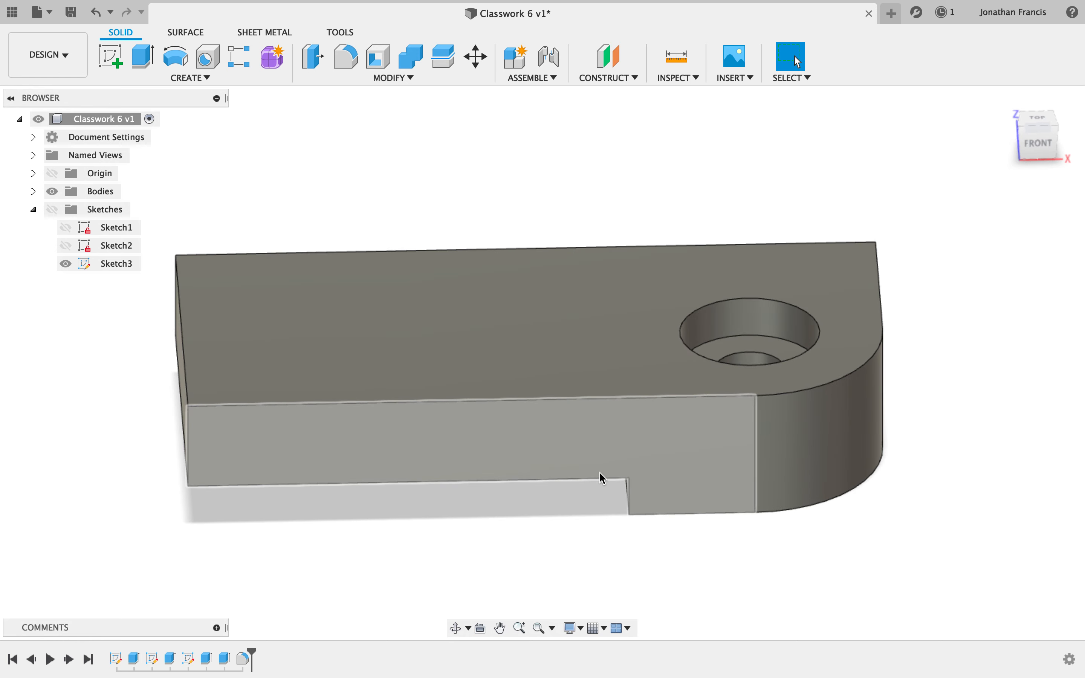
left_click(311, 305)
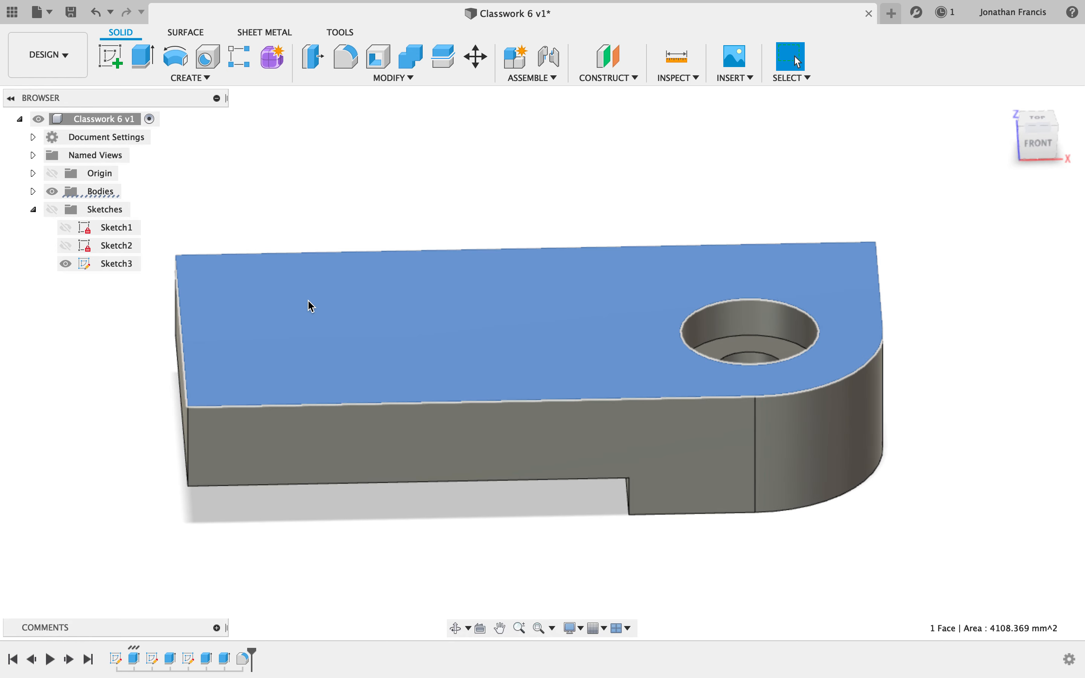
left_click(117, 56)
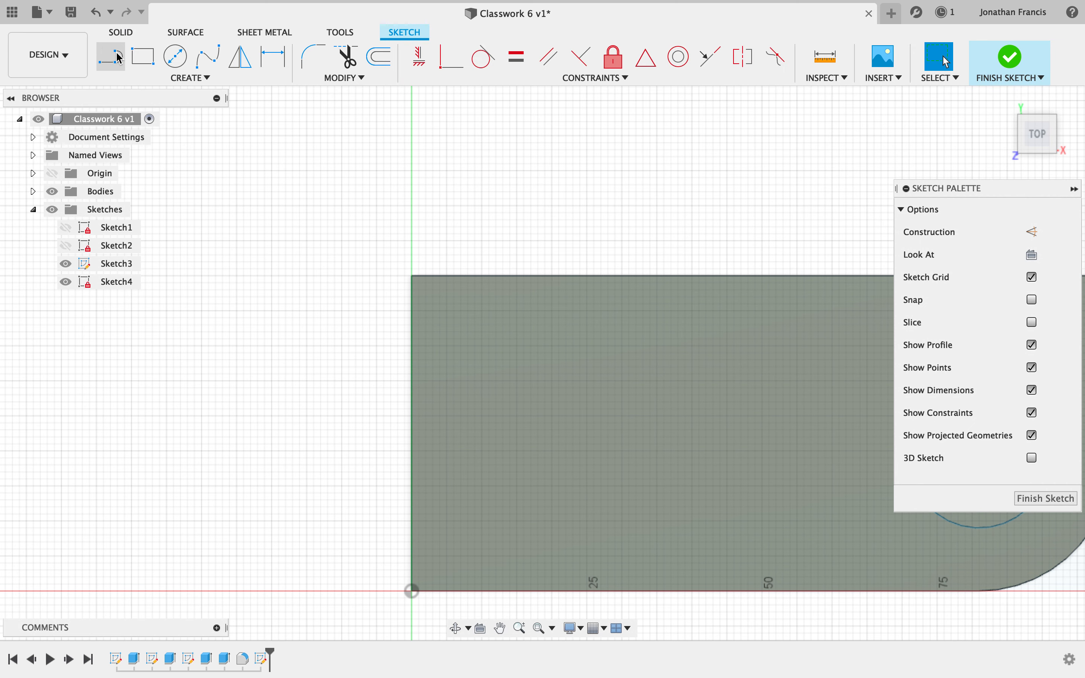
key("r")
left_click(413, 276)
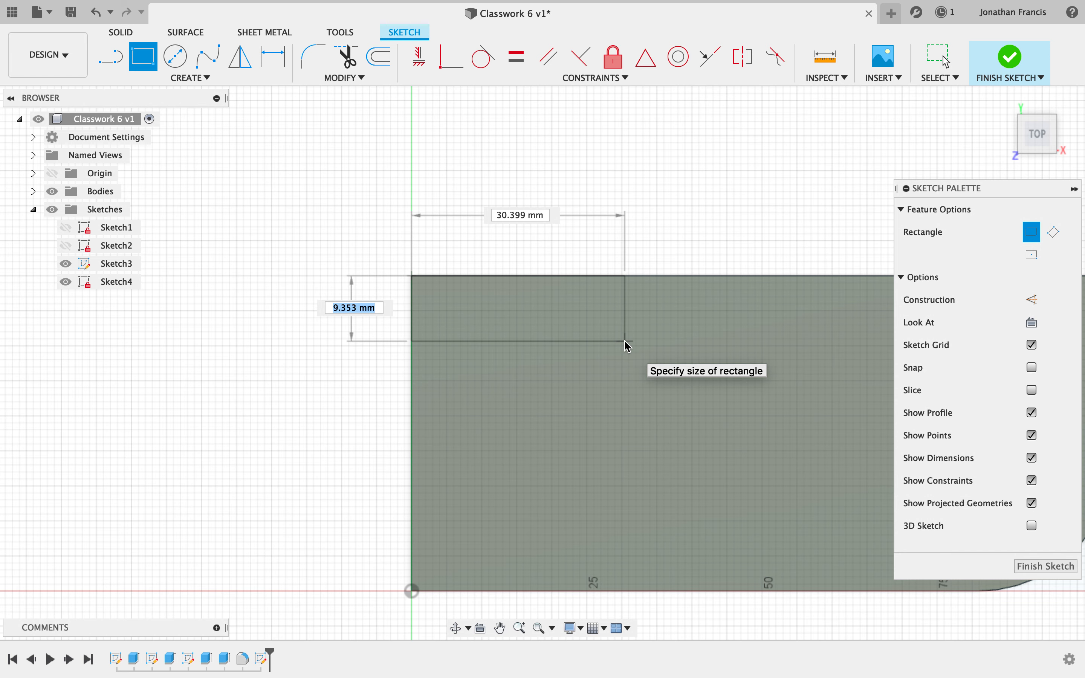
type("19")
key("Tab")
key("Tab")
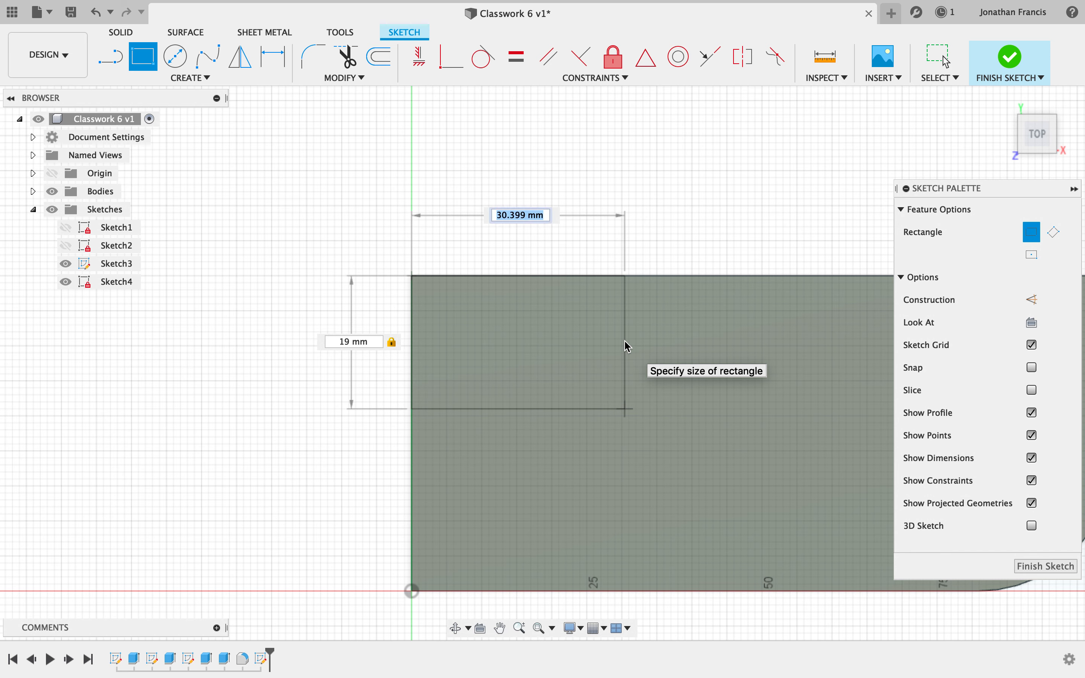
type("38")
key("Tab")
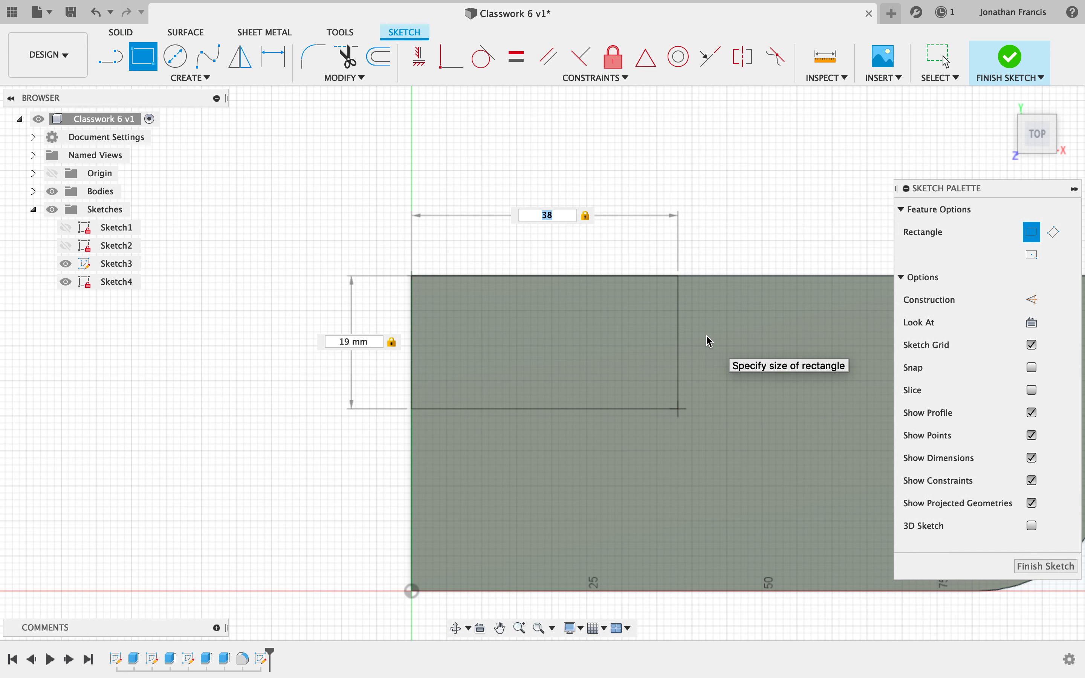
key("Return")
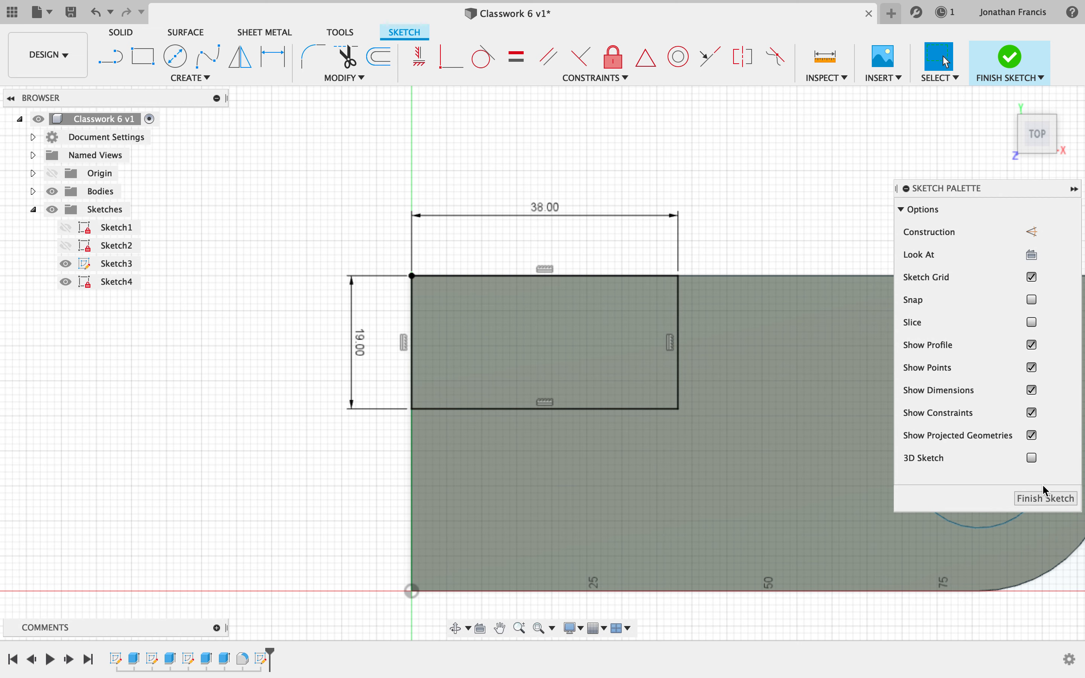
left_click(1045, 498)
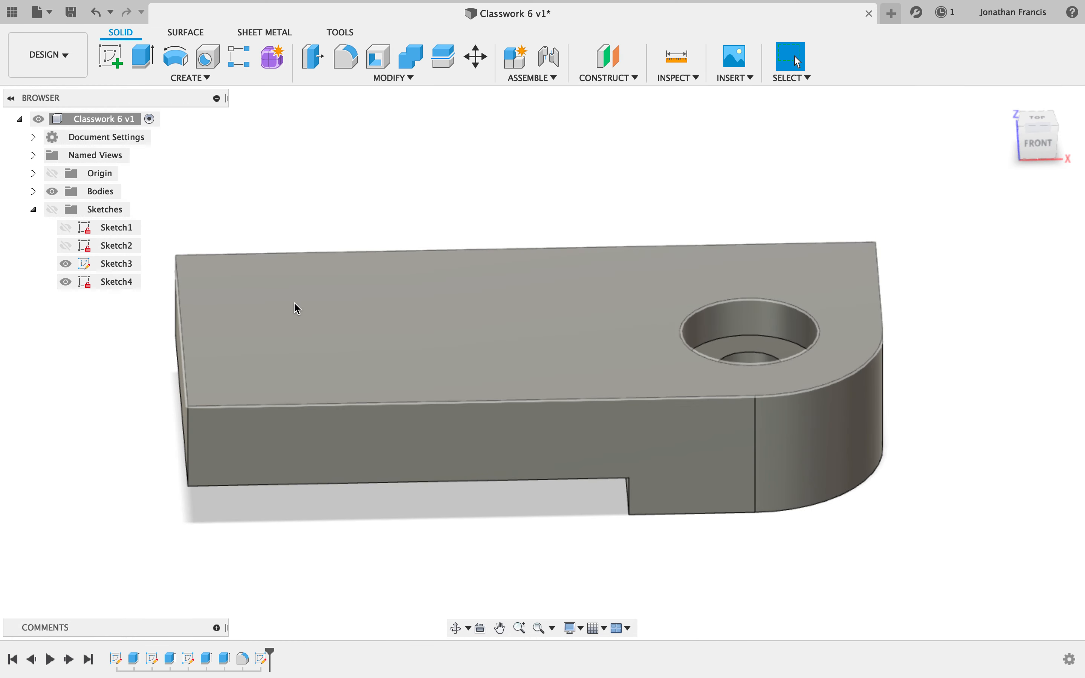
- Show the sketches and extrude the 38 x 19 mm rectangle profile 57 mm upward, joined to the block
left_click(92, 276)
scroll(197, 289, "down", 5, "shift")
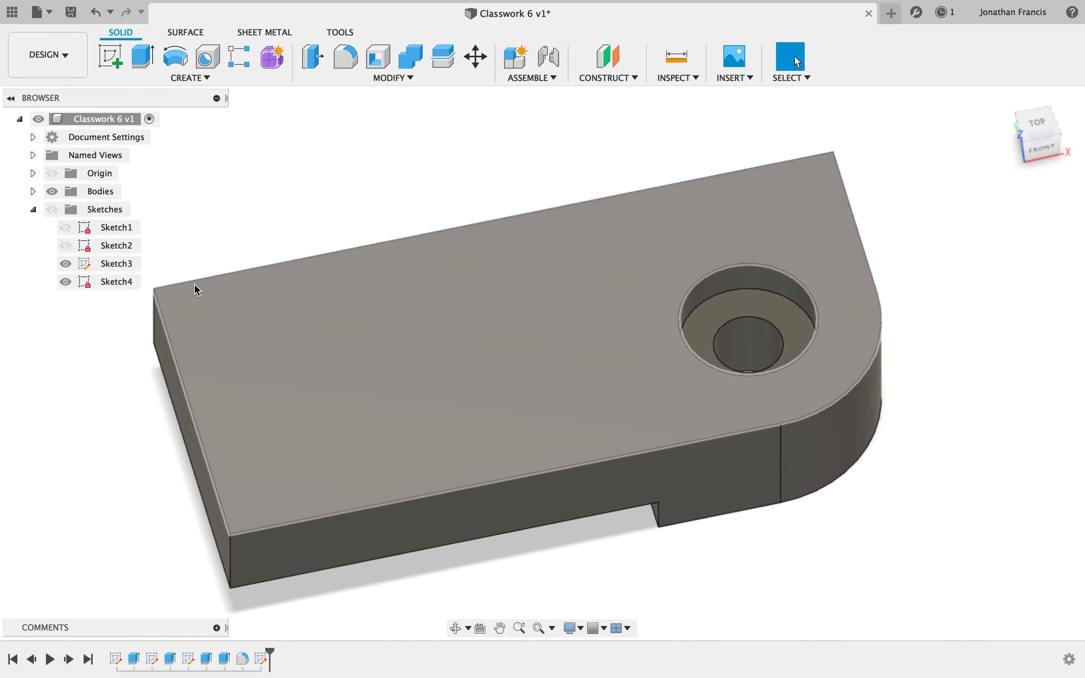
left_click(52, 210)
left_click(216, 315)
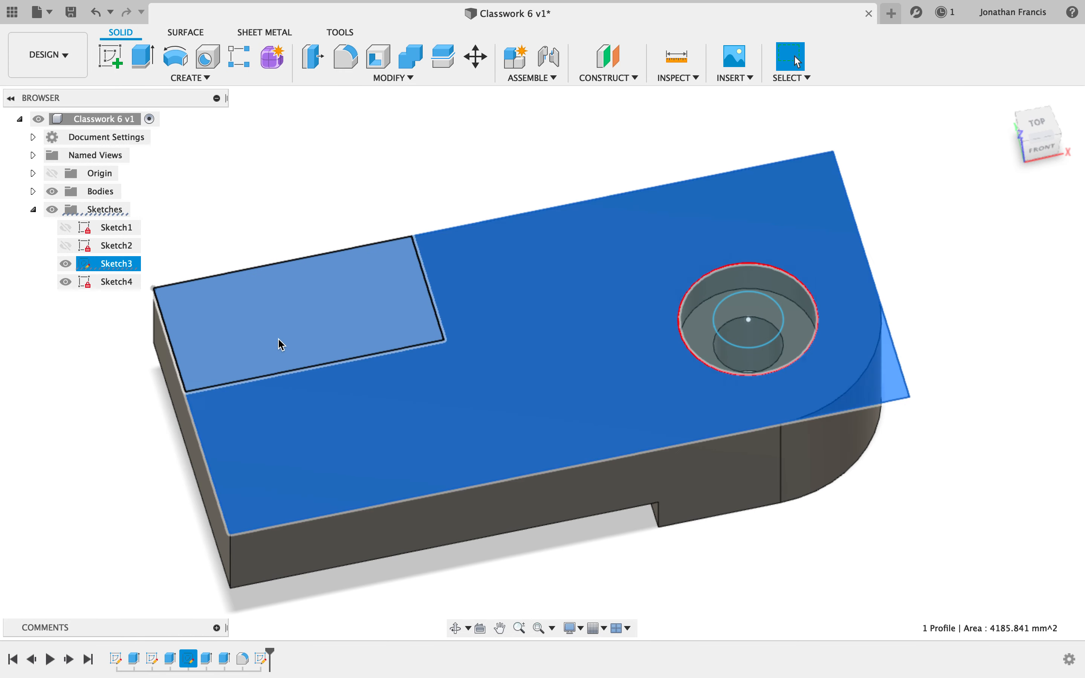
left_click(300, 368)
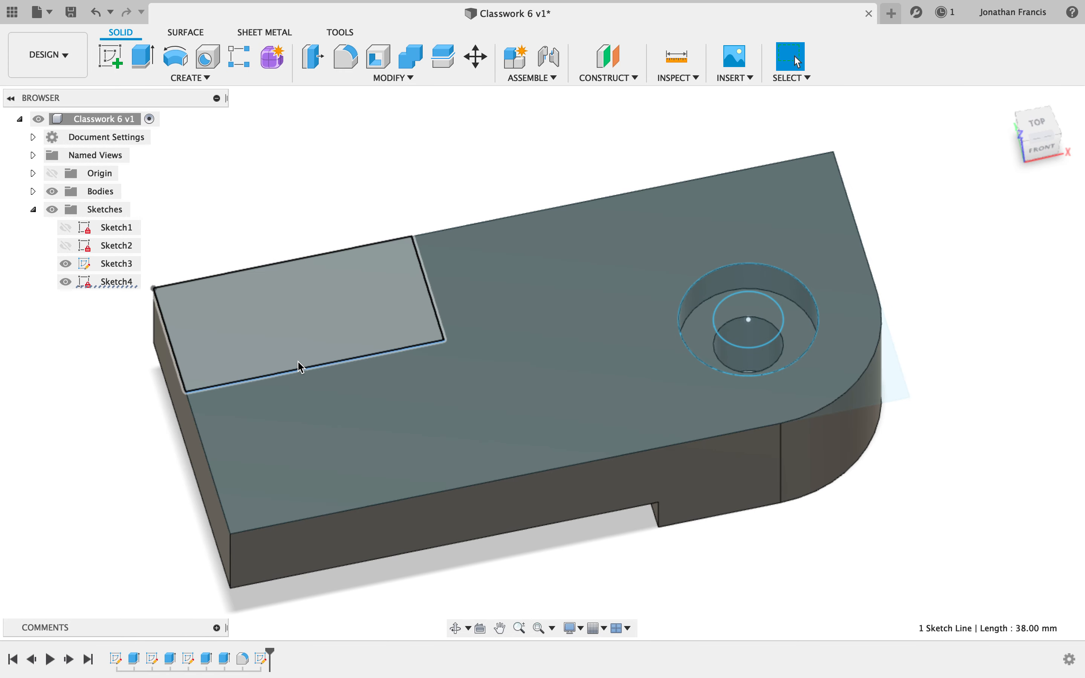
left_click(300, 368)
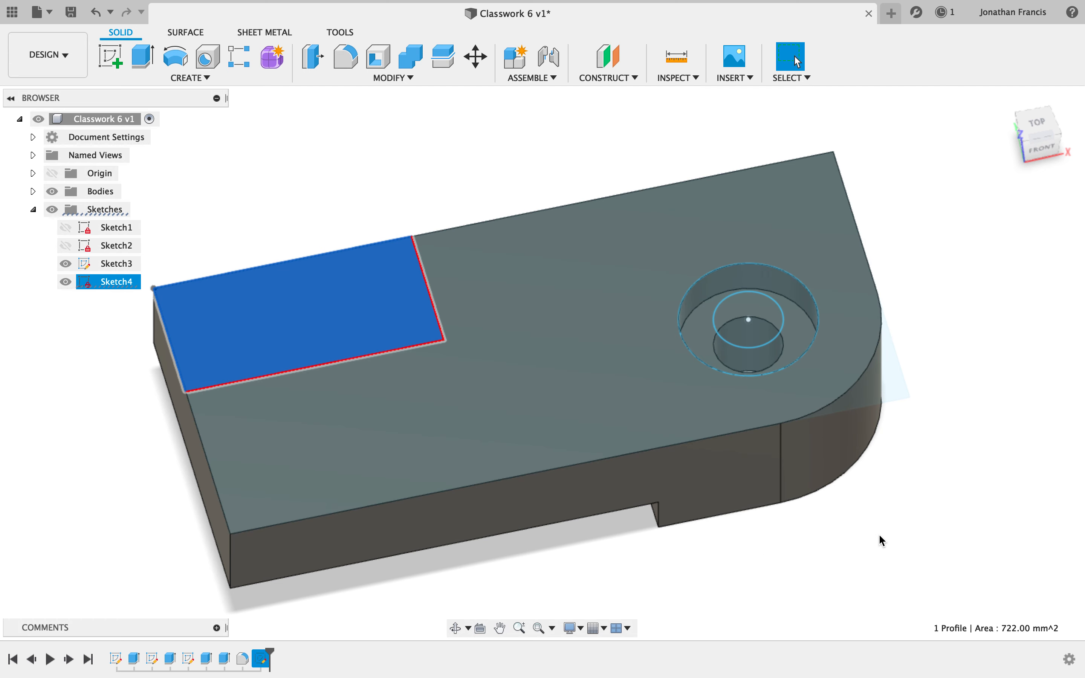
scroll(882, 540, "up", 5, "shift")
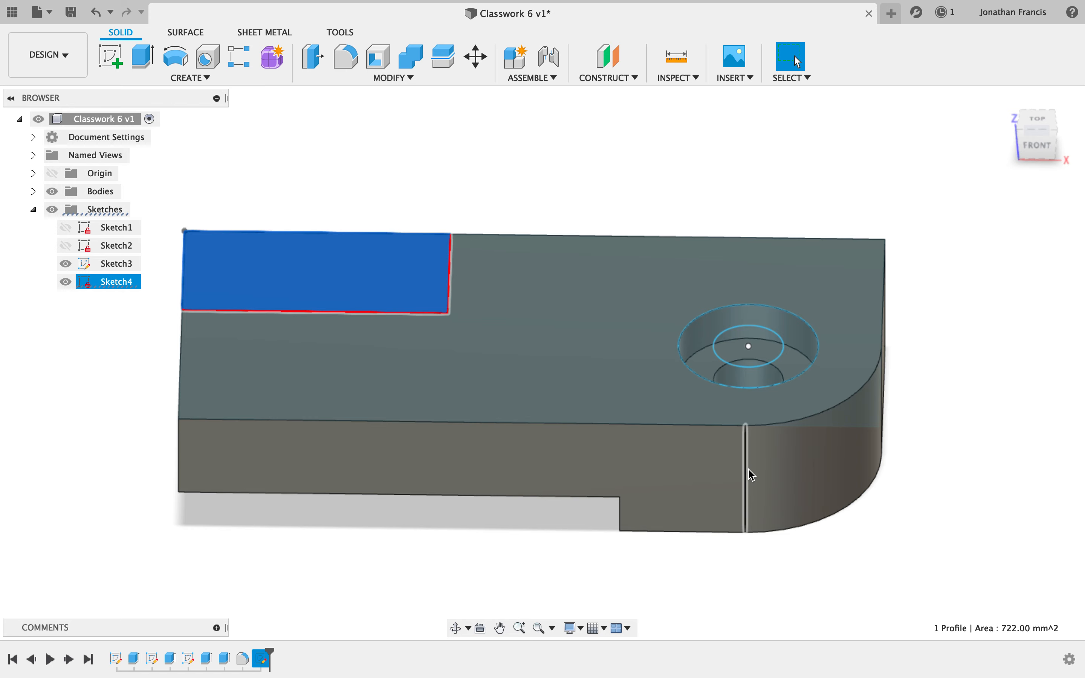
key("e")
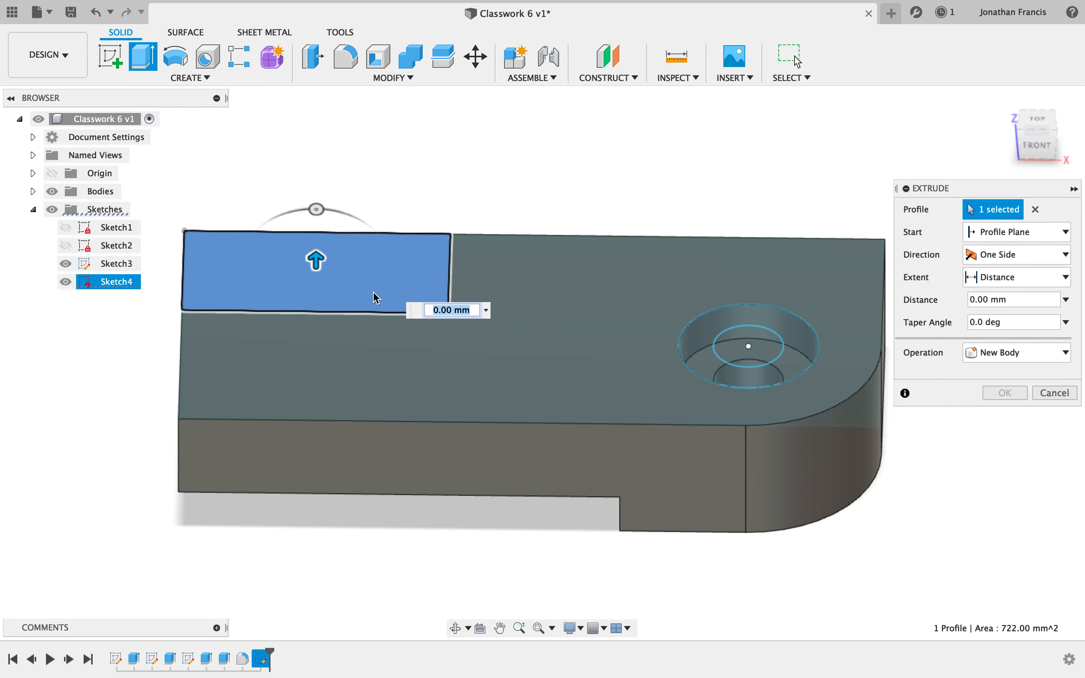
left_click_drag(315, 260, 385, 232)
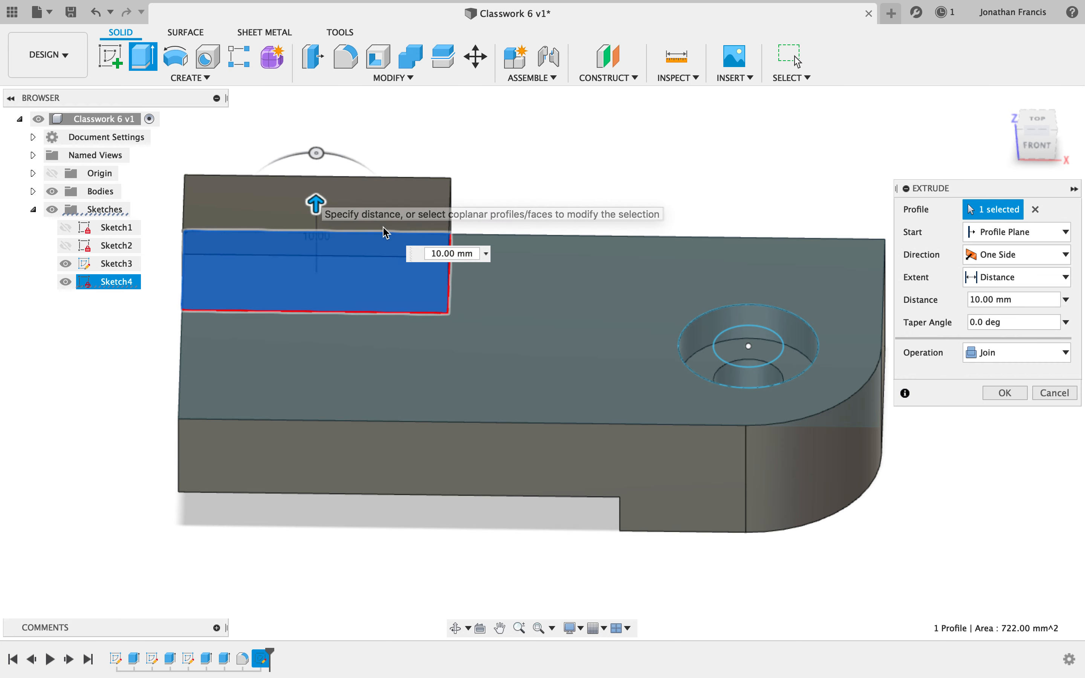
left_click(443, 255)
key("BackSpace")
key("BackSpace")
type("57")
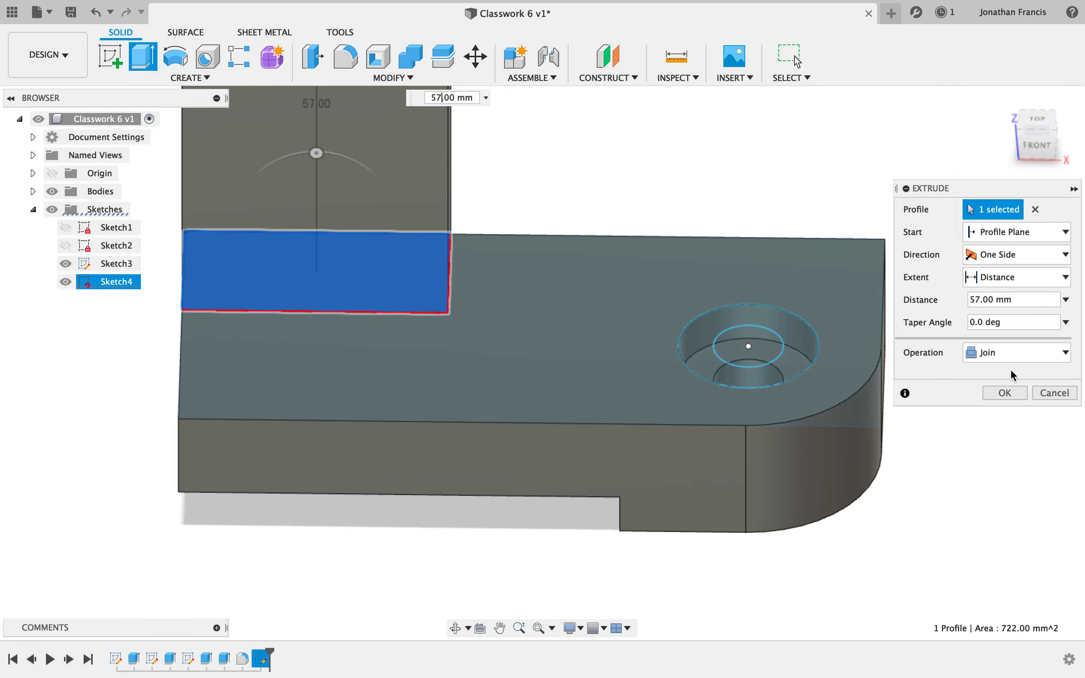
left_click(1005, 393)
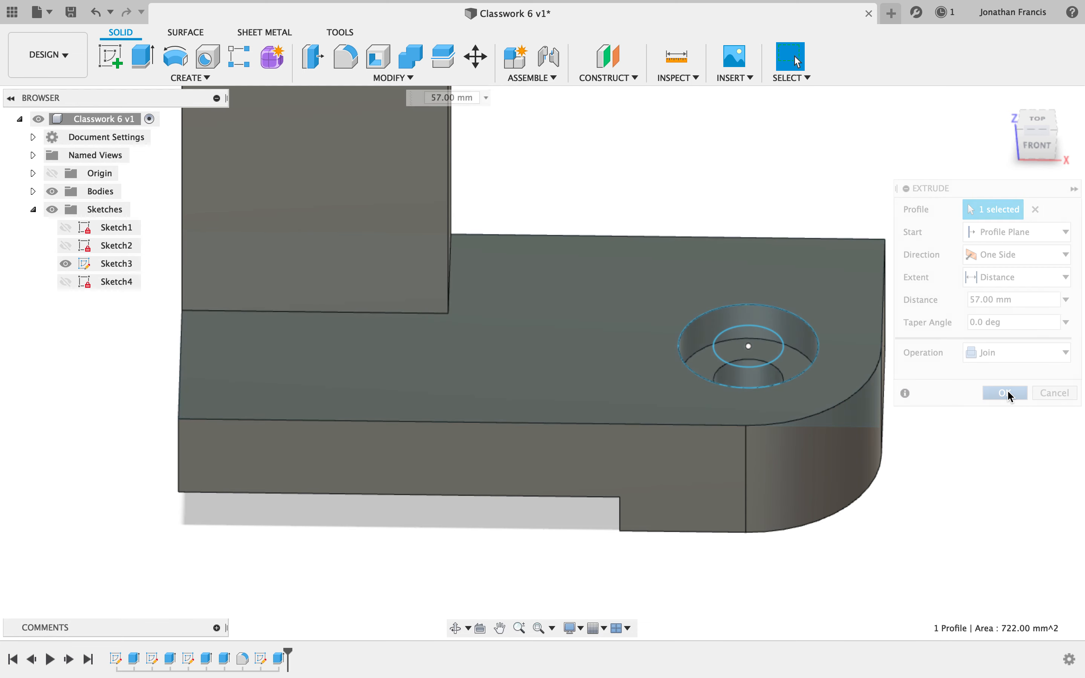
- Measure the distance between the upright's top end edge and the base's bottom end edge
scroll(977, 394, "down", 5)
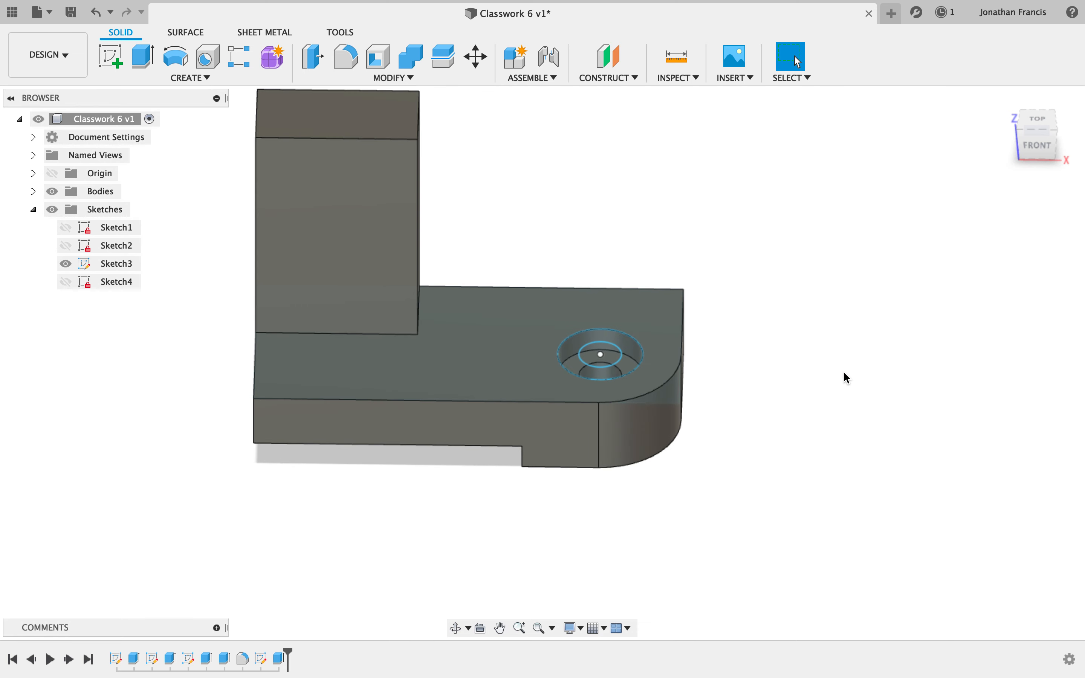
scroll(838, 374, "left", 10, "shift")
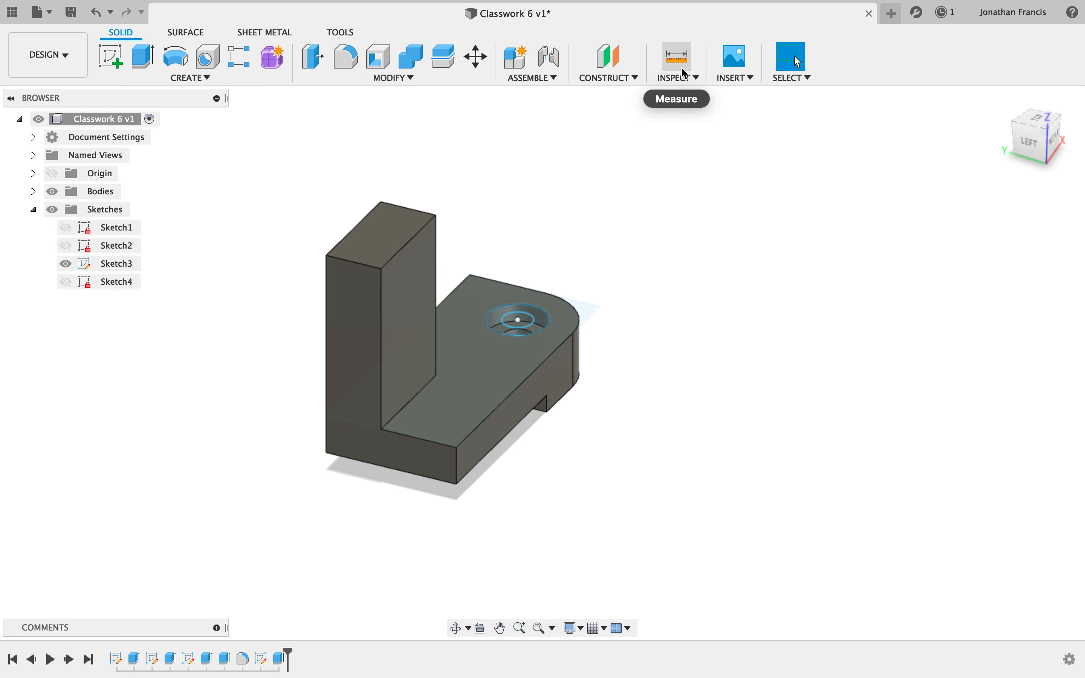
left_click(688, 79)
left_click(686, 94)
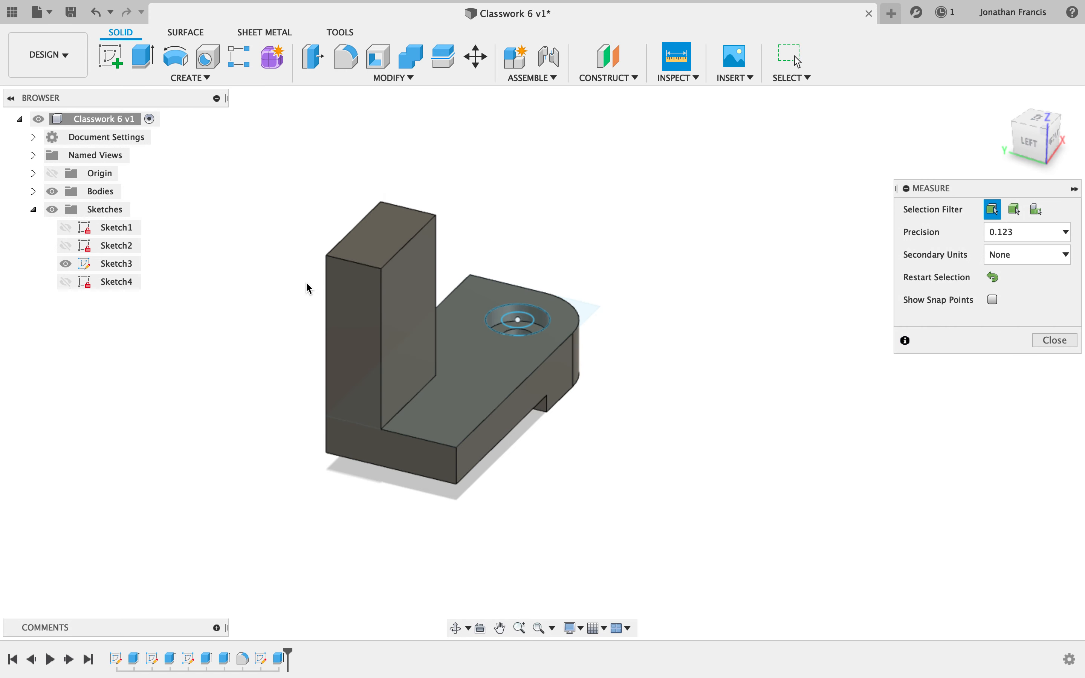
left_click(354, 268)
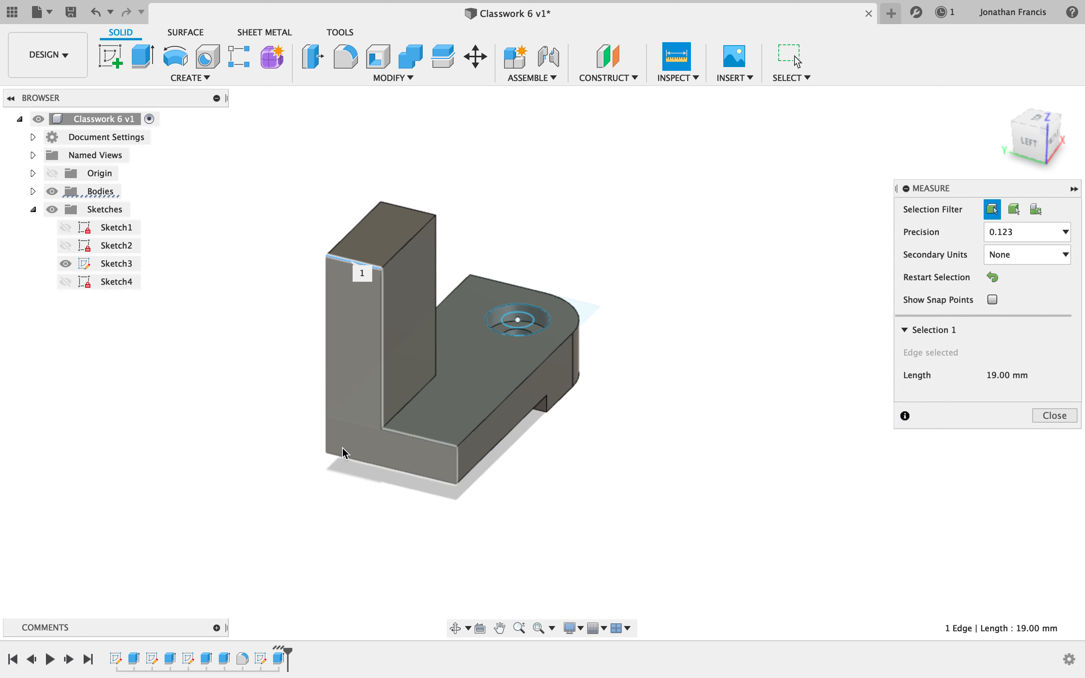
left_click(327, 448)
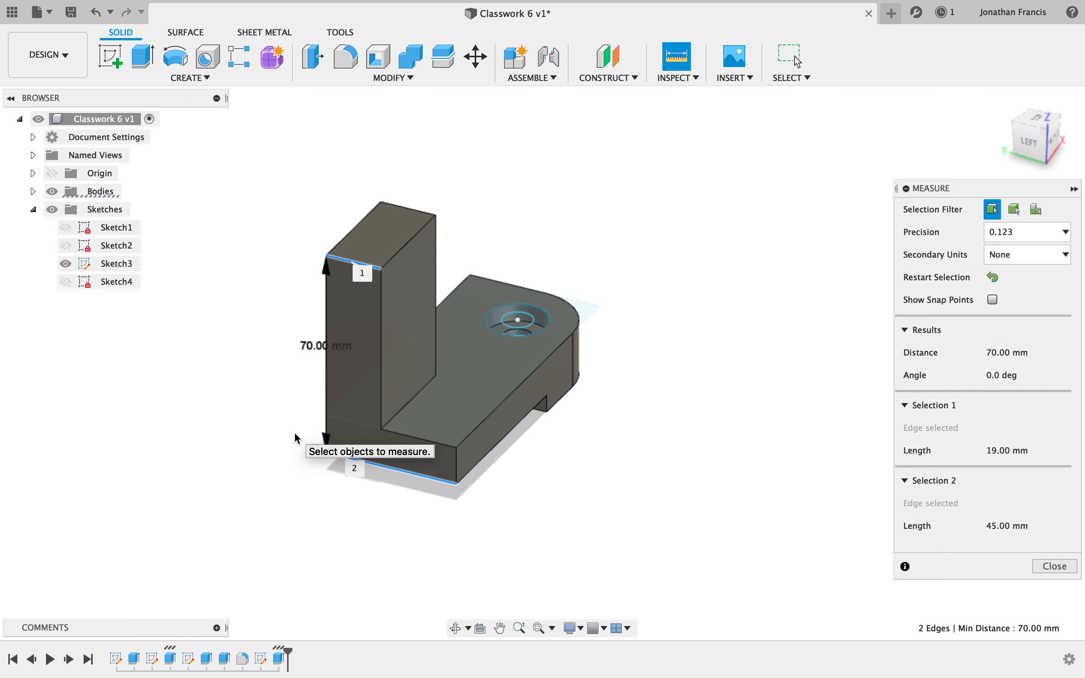
key("Escape")
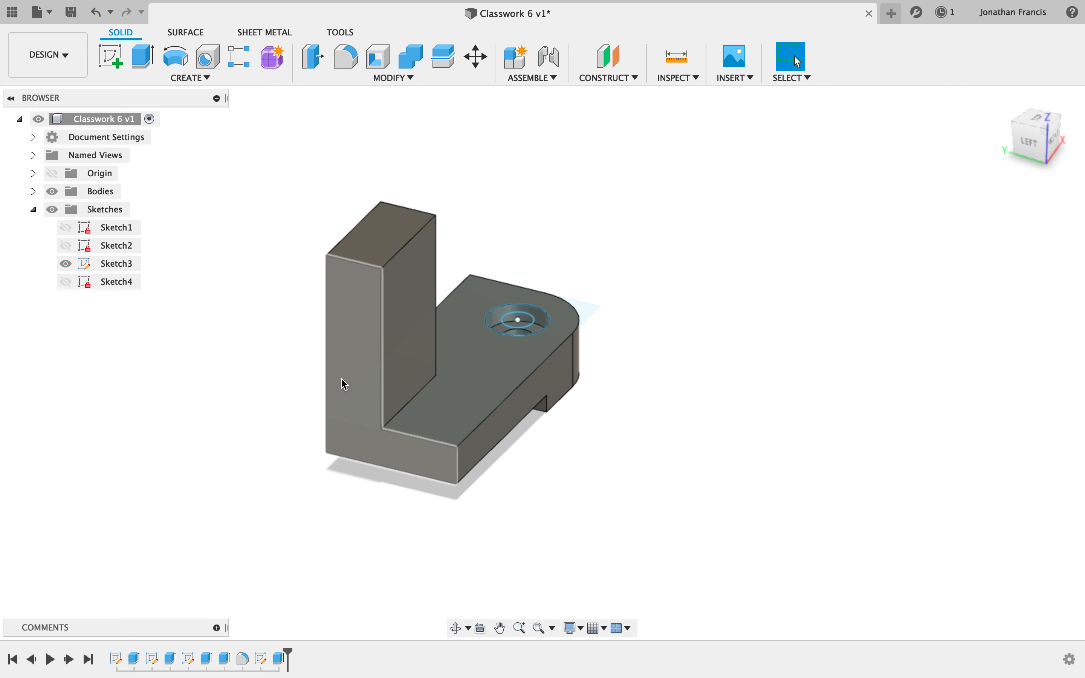
- Edit the upright's extrude feature and set its distance to 63 mm
left_click(279, 659)
right_click(279, 659)
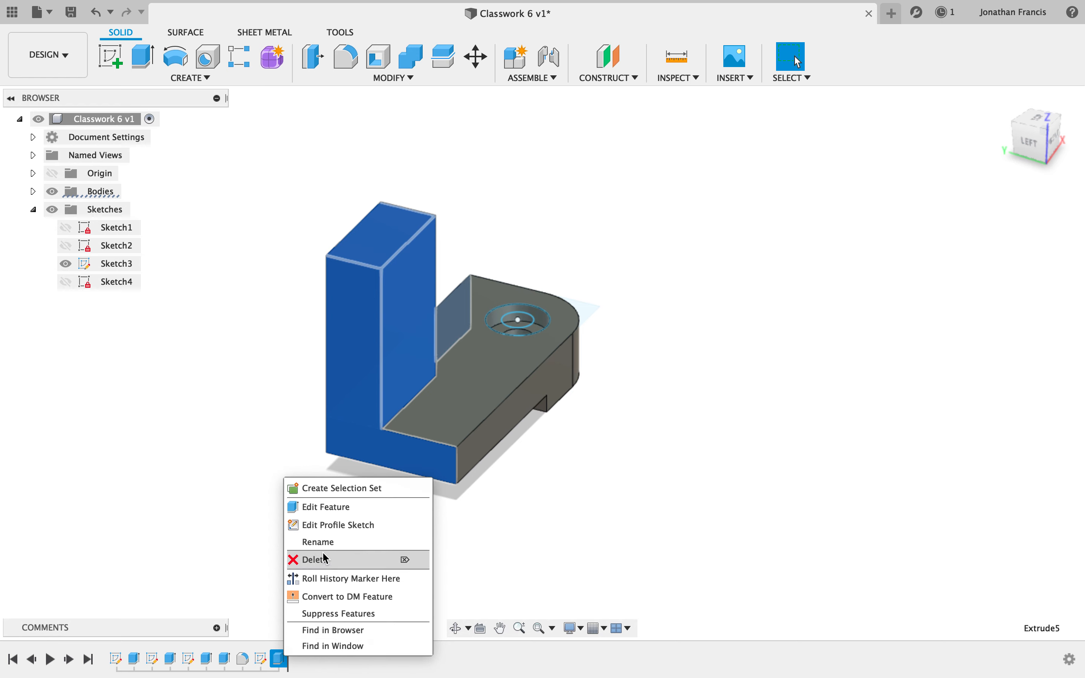
left_click(330, 516)
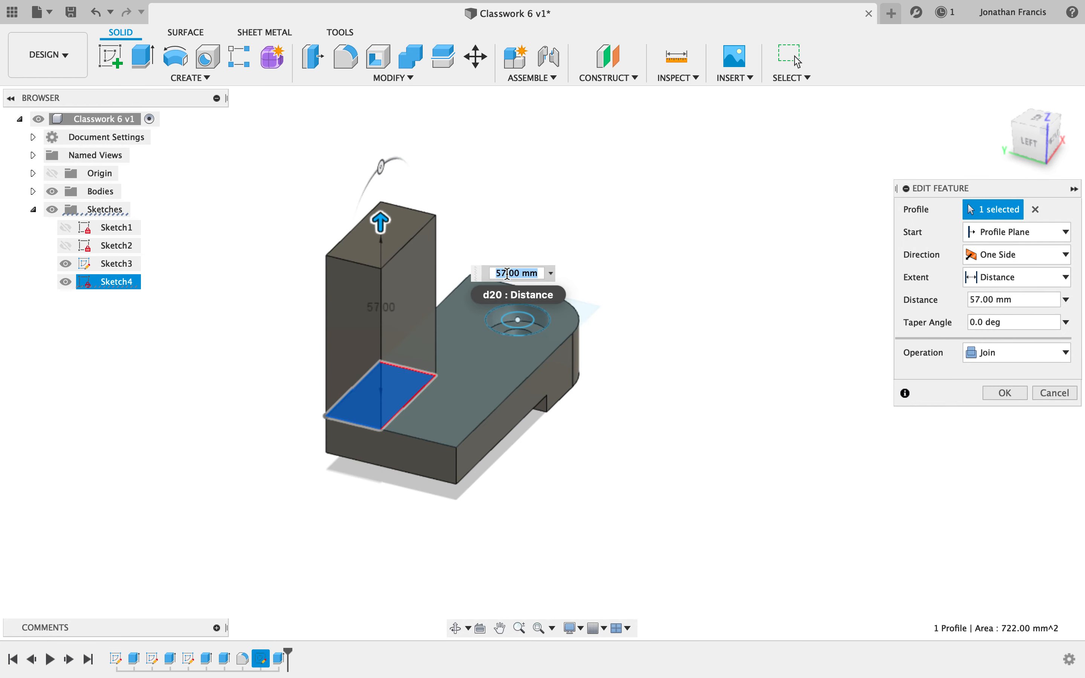
left_click(505, 272)
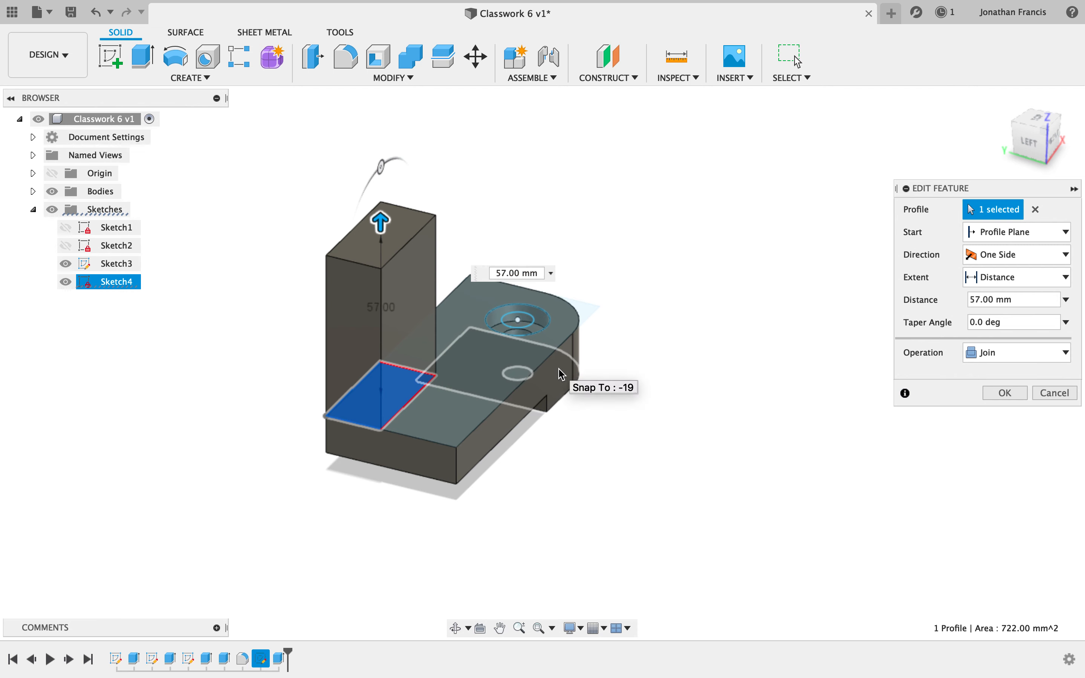
key("BackSpace")
key("BackSpace")
type("63")
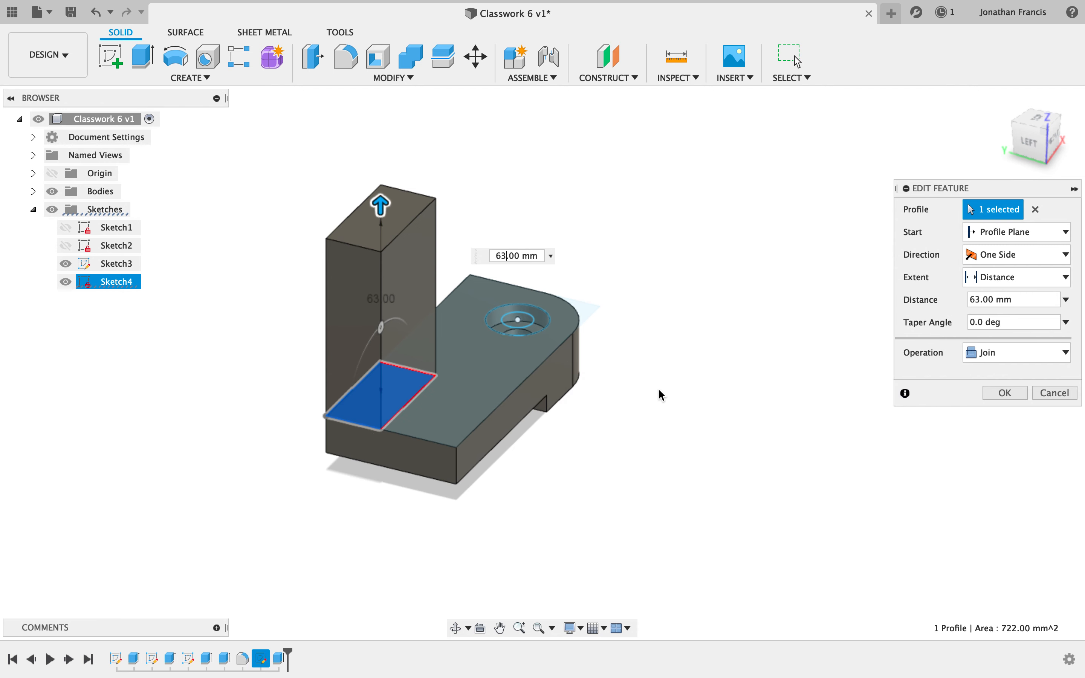
left_click(1005, 393)
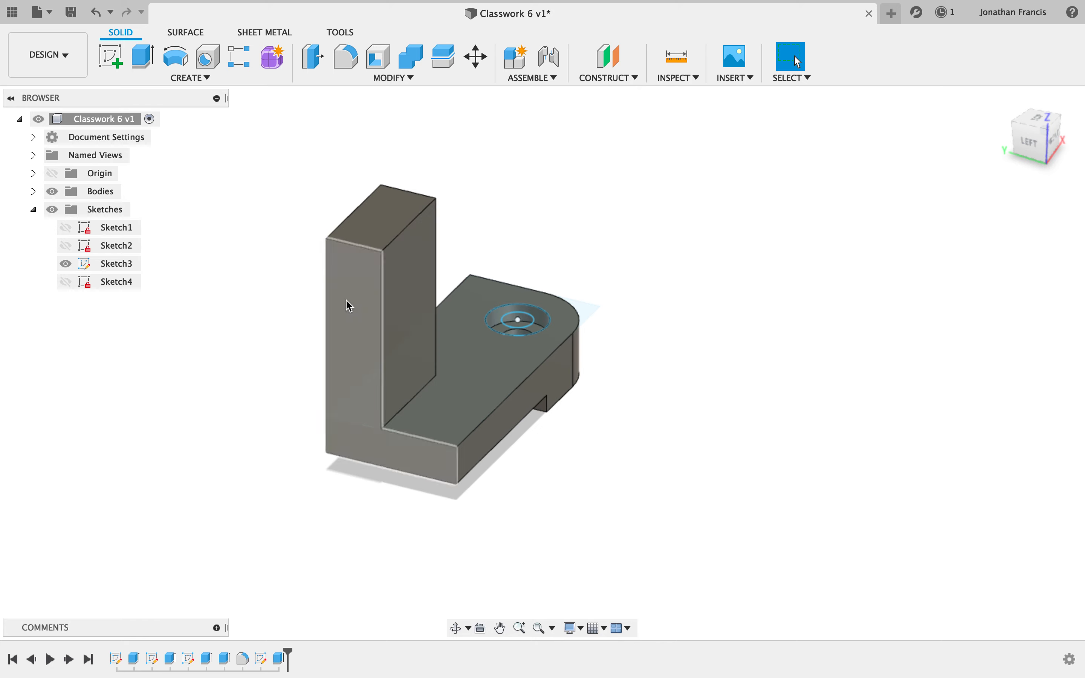
- Measure the overall height from the upright's top end edge down to the base's bottom end edge
left_click(680, 78)
left_click(679, 91)
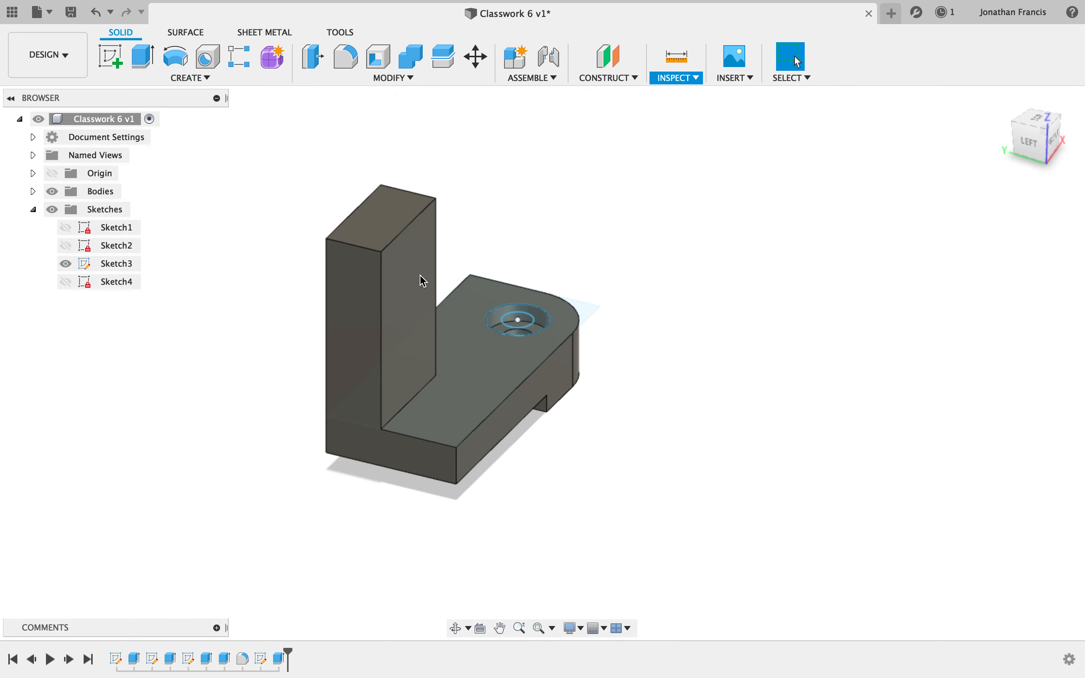
left_click(355, 250)
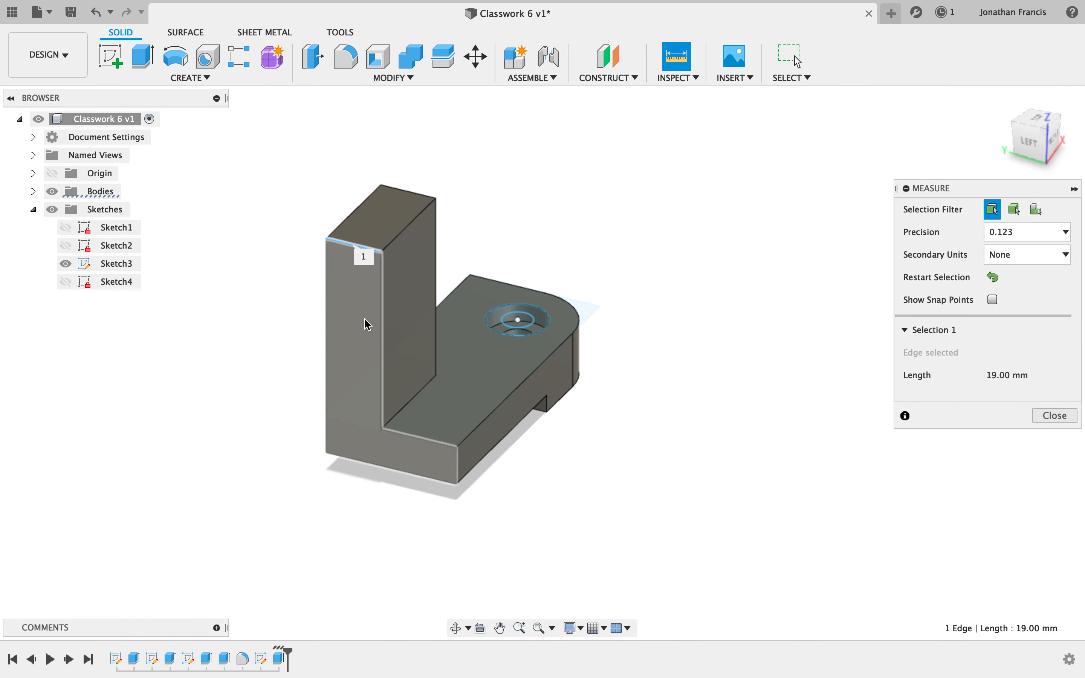
left_click(353, 466)
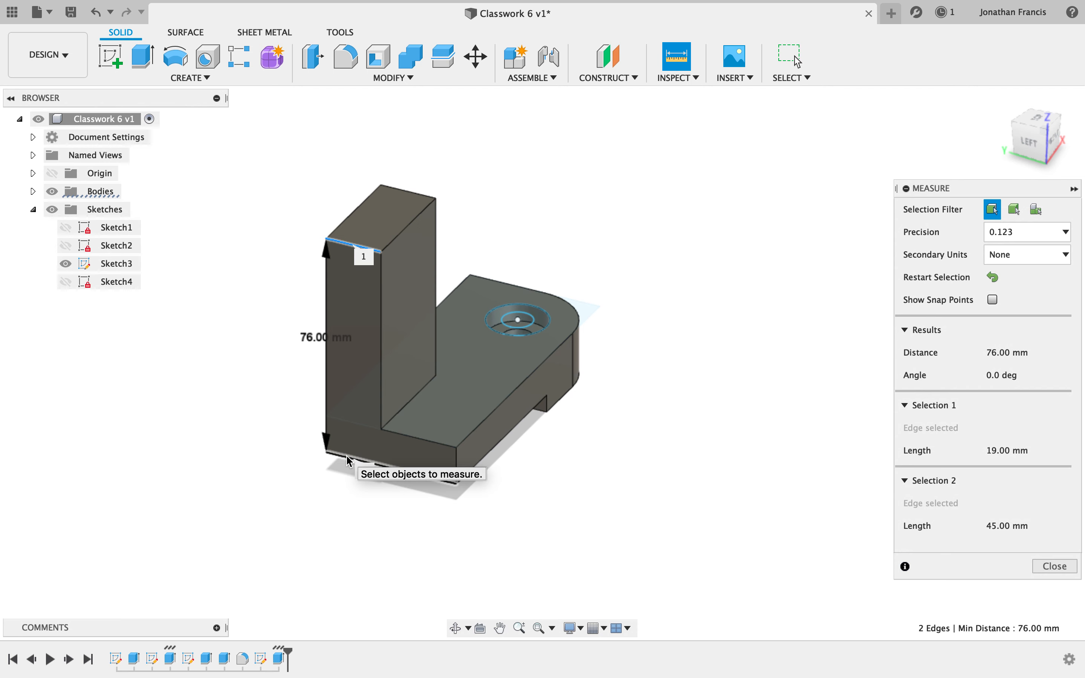
key("Escape")
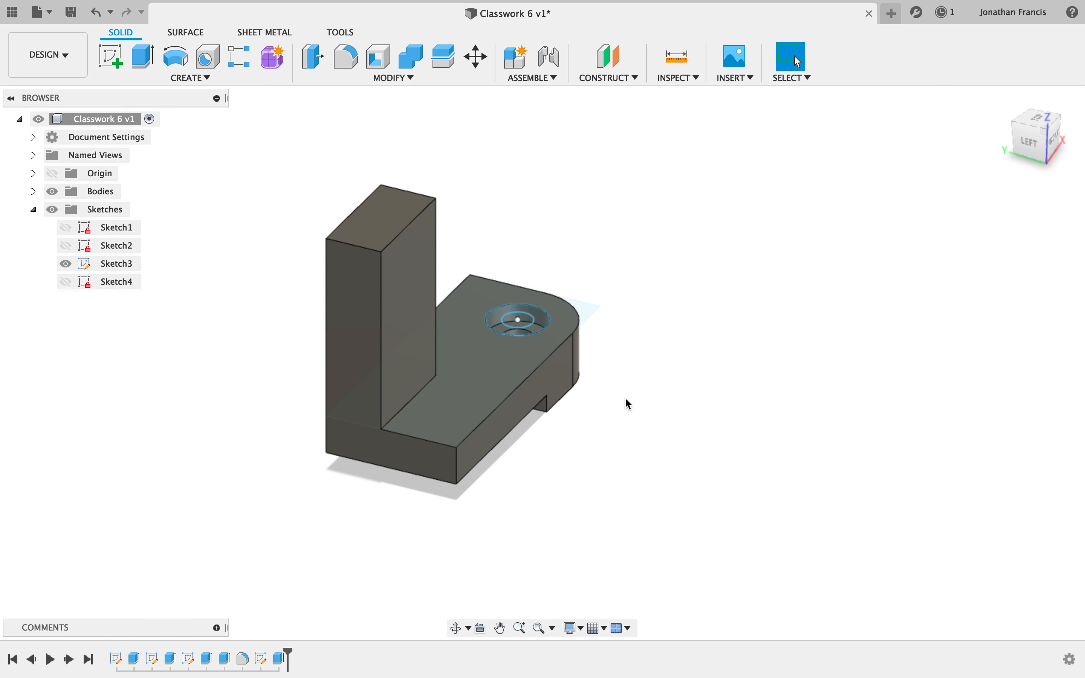
- Start a sketch on the upright's front face and draw a 19 x 19 mm square from its upper outer corner
scroll(625, 398, "right", 10, "shift")
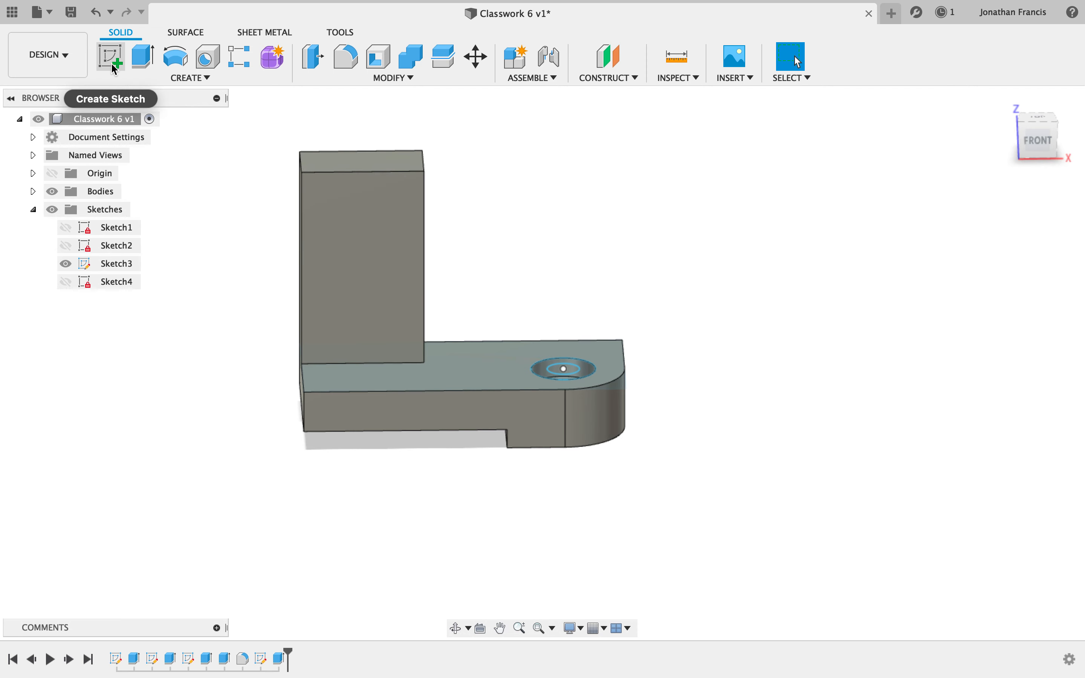
left_click(376, 231)
left_click(111, 56)
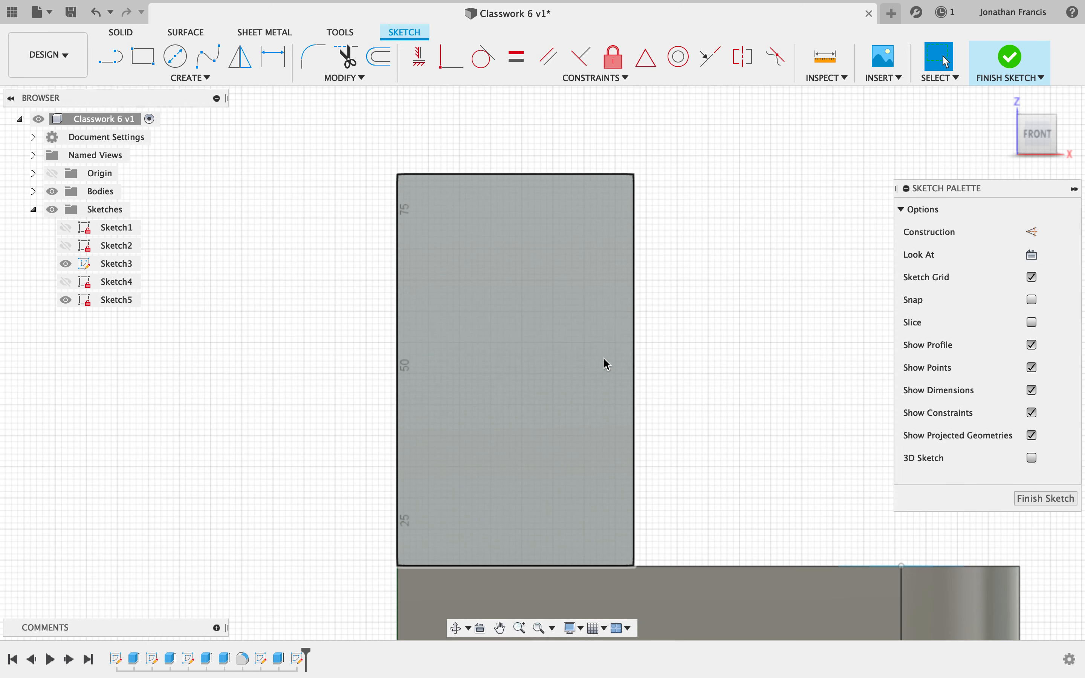
left_click(151, 66)
left_click(396, 176)
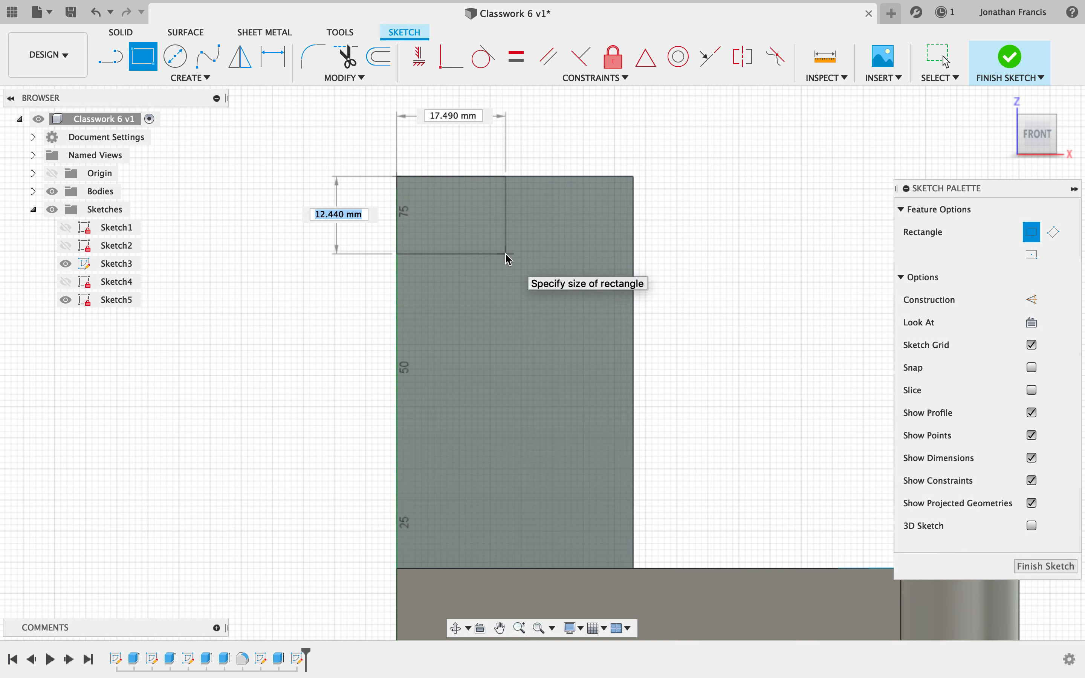
type("19")
key("Tab")
type("19")
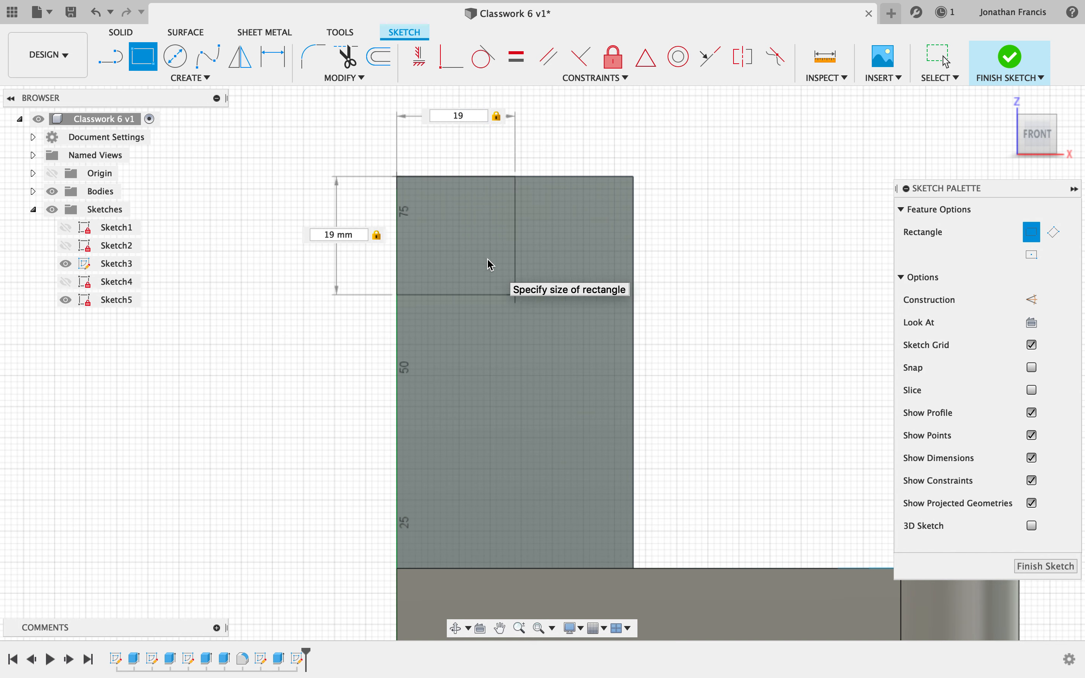
key("Return")
- Draw a 38 mm circle tangent to the upright's sides and a concentric 13 mm circle, both centred on the square's inner corner
key("c")
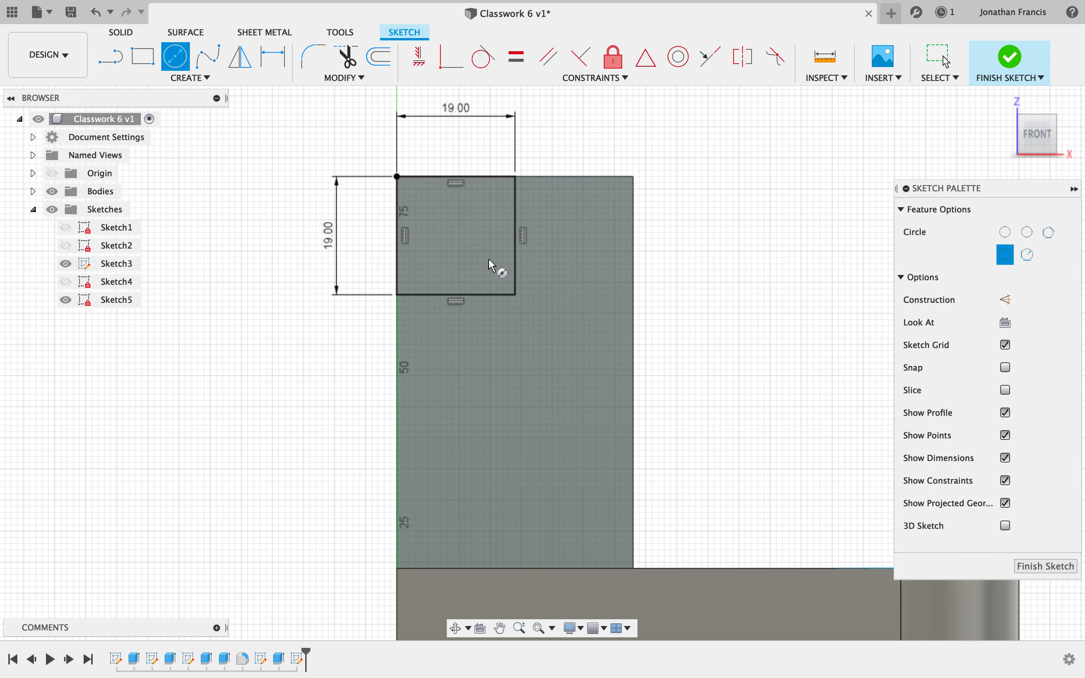
left_click(518, 294)
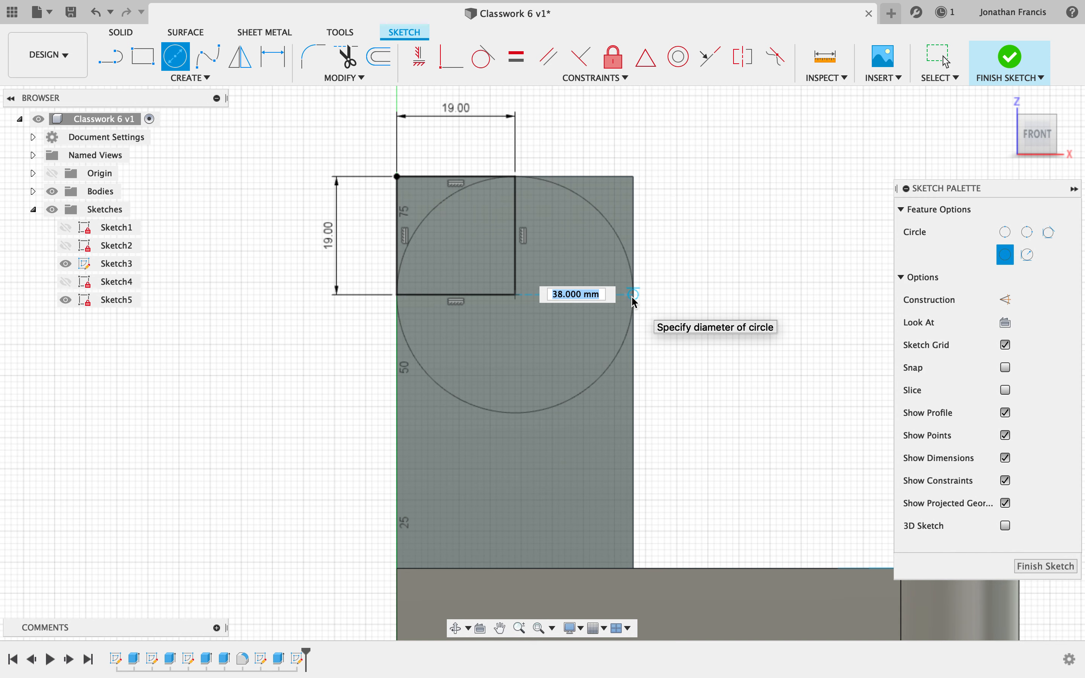
left_click(635, 302)
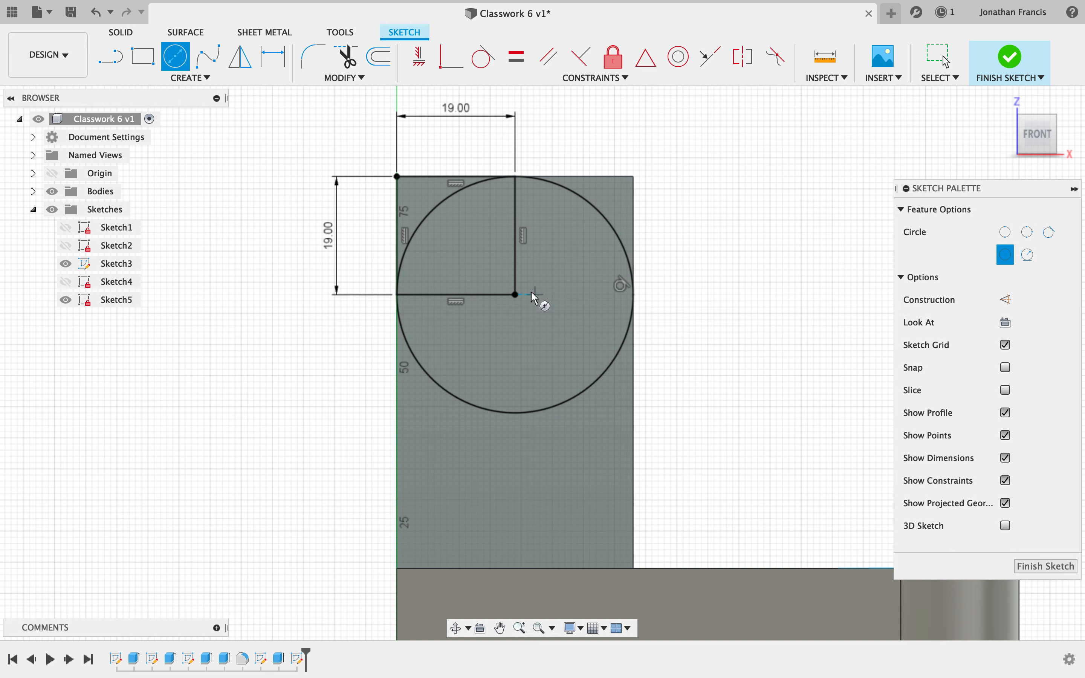
left_click(516, 294)
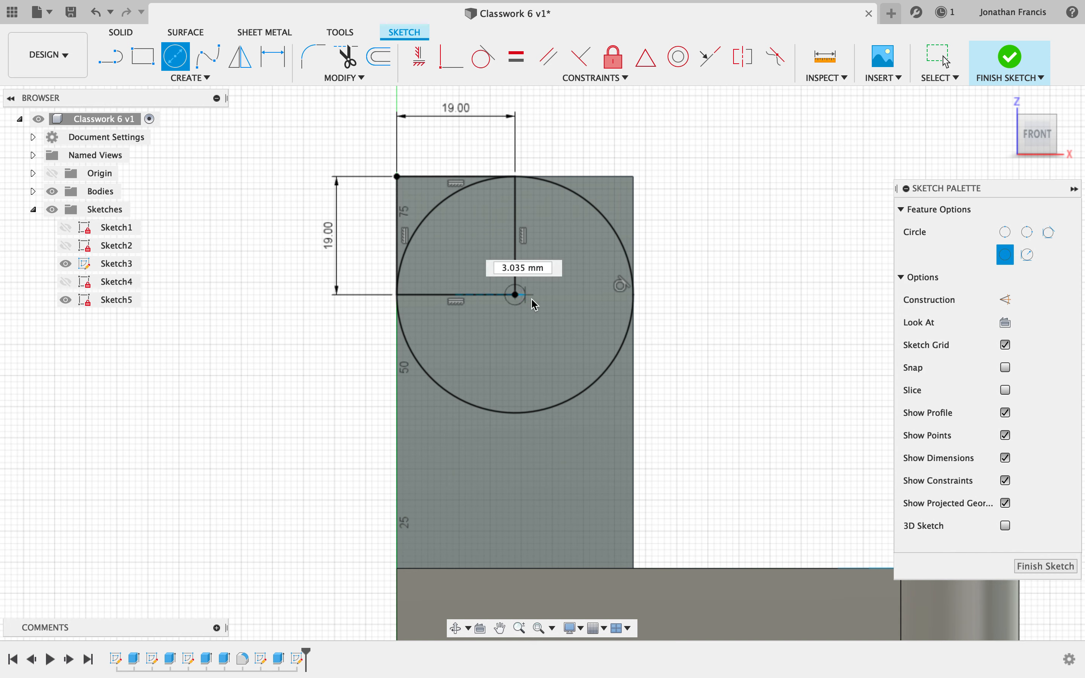
type("13")
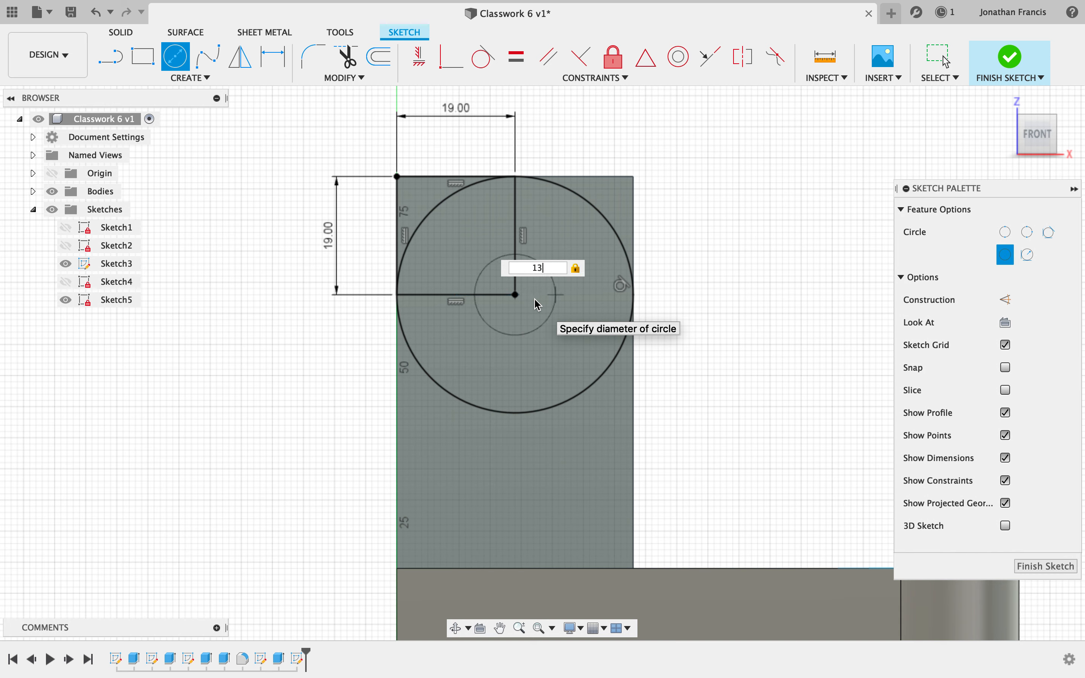
key("Return")
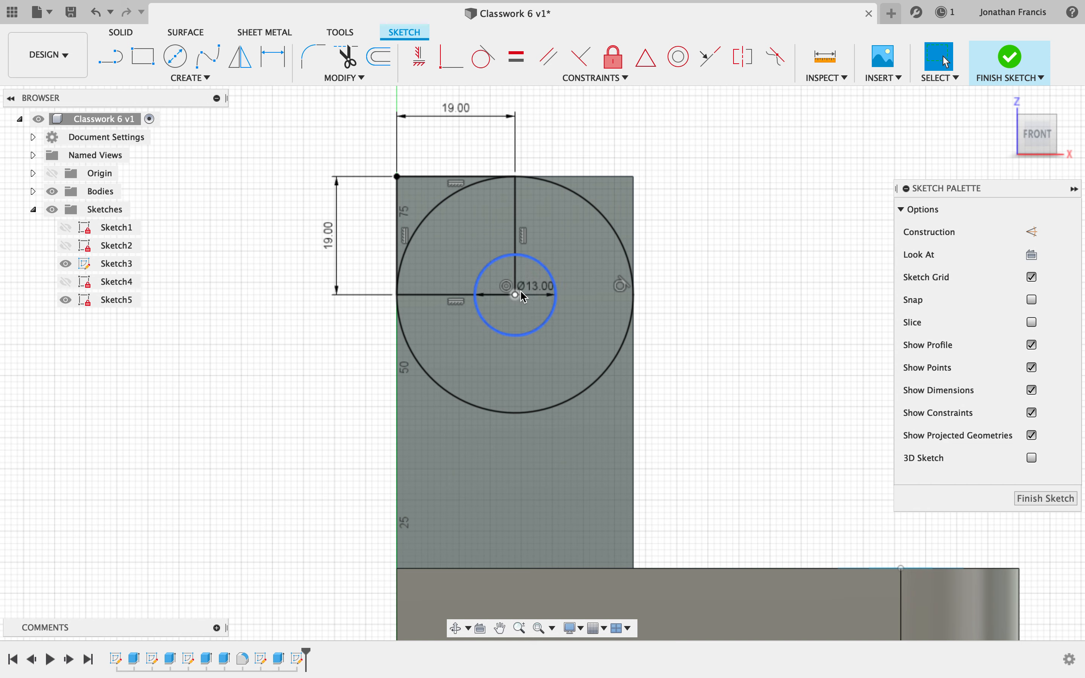
- Draw a 19 mm vertical line straight down from the centre of the concentric circles
key("l")
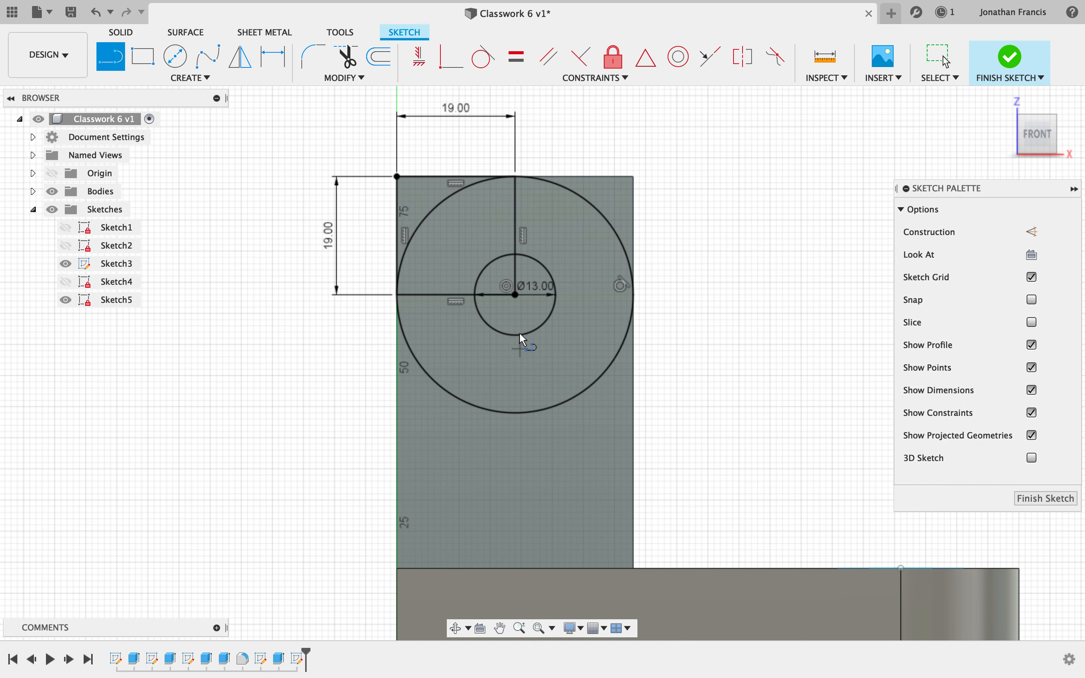
left_click(516, 294)
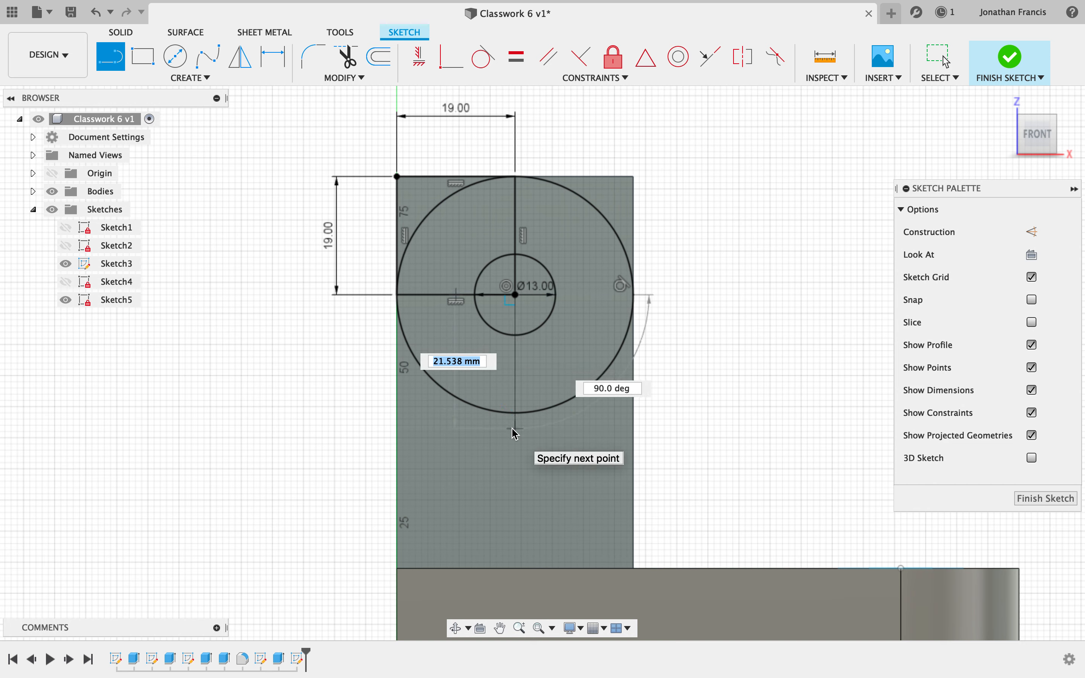
type("19")
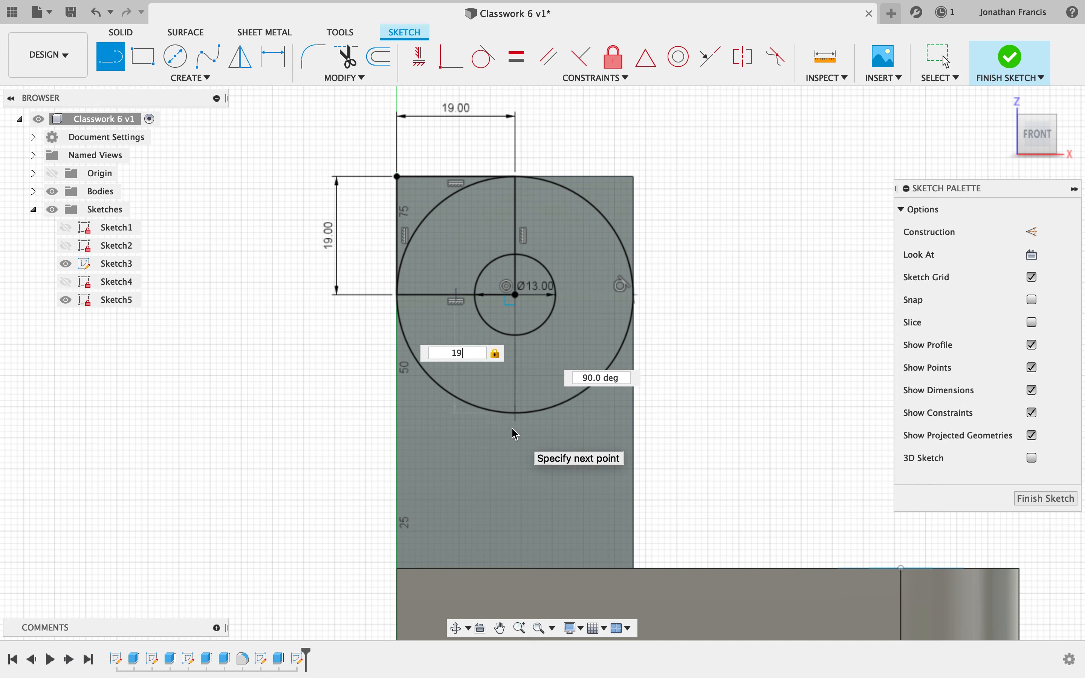
key("Return")
key("Escape")
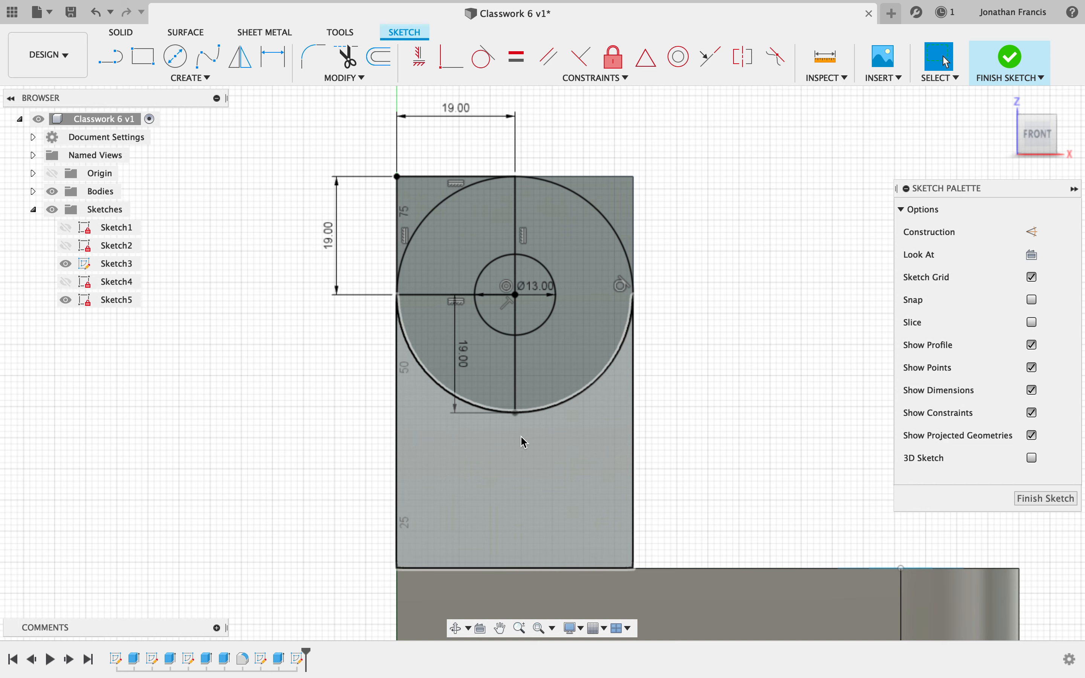
- Draw a 13 mm diameter circle centred on the lower end of the 19 mm vertical line
key("c")
left_click(515, 413)
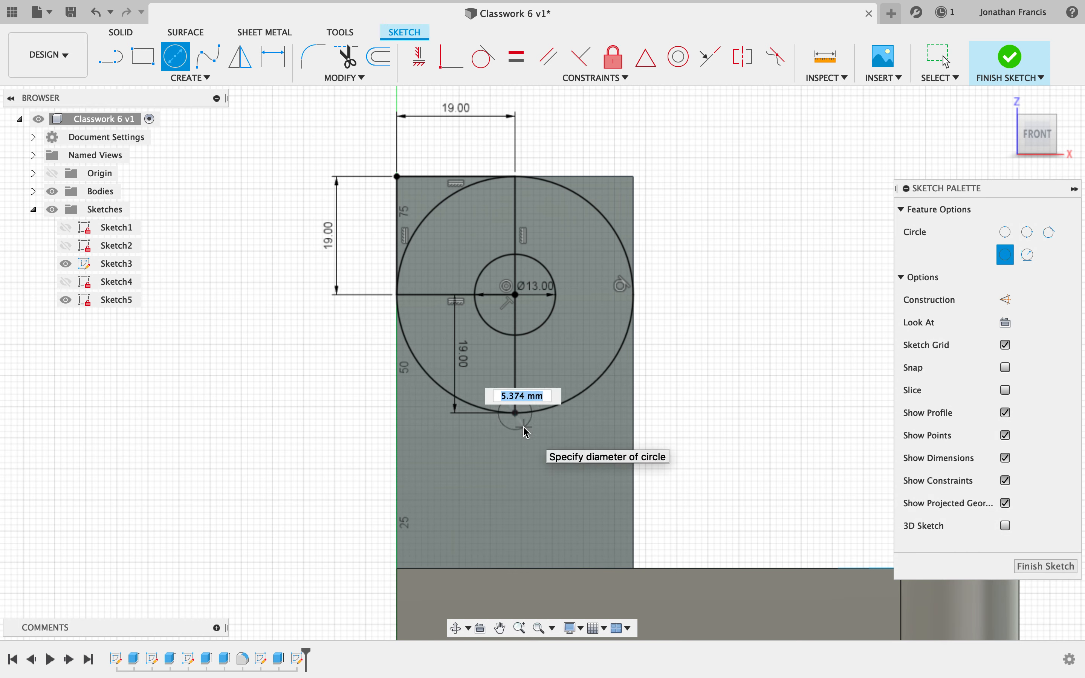
type("13")
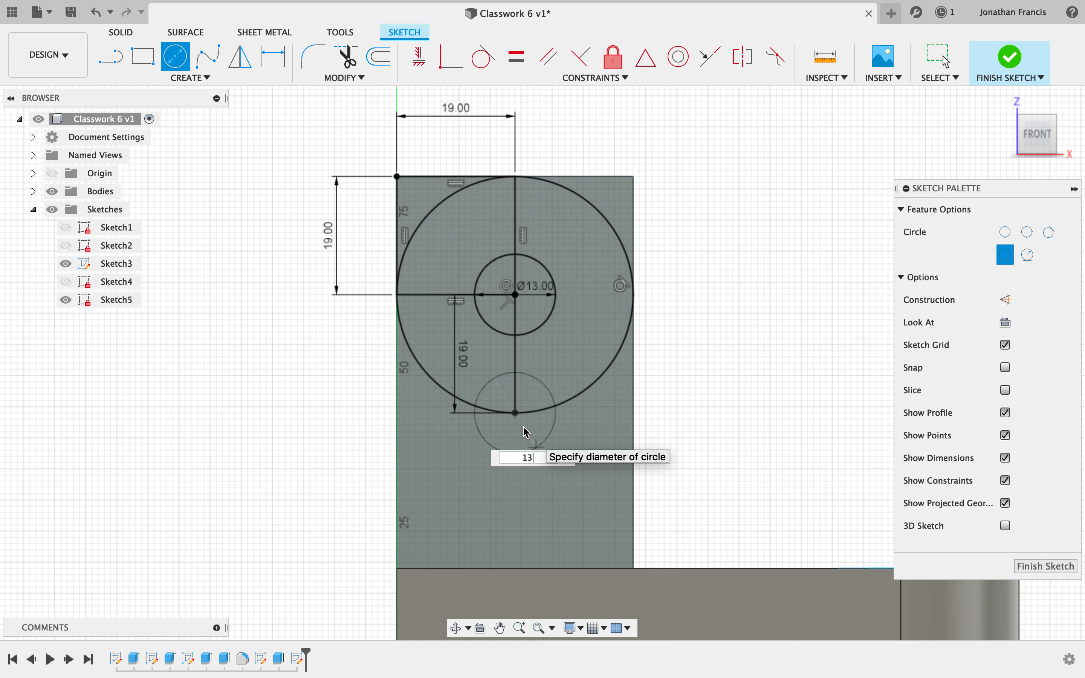
key("Return")
key("Escape")
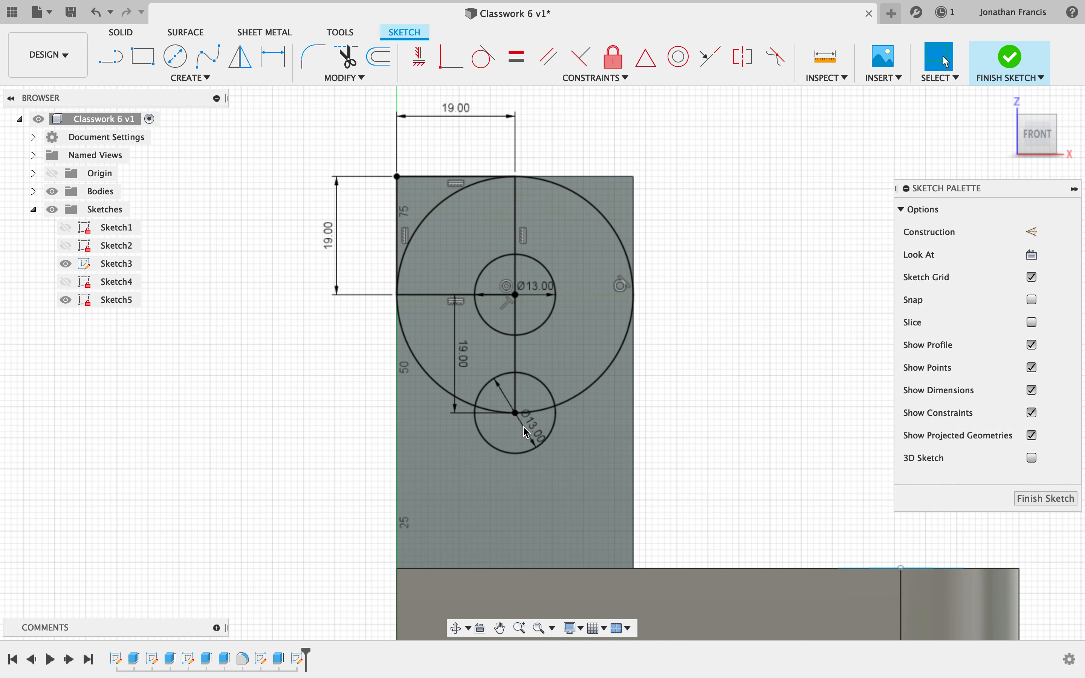
- Trim away the lower half of the 38 mm circle, the vertical centre line and the square's lower edge outside the 13 mm circle
key("t")
left_click(609, 381)
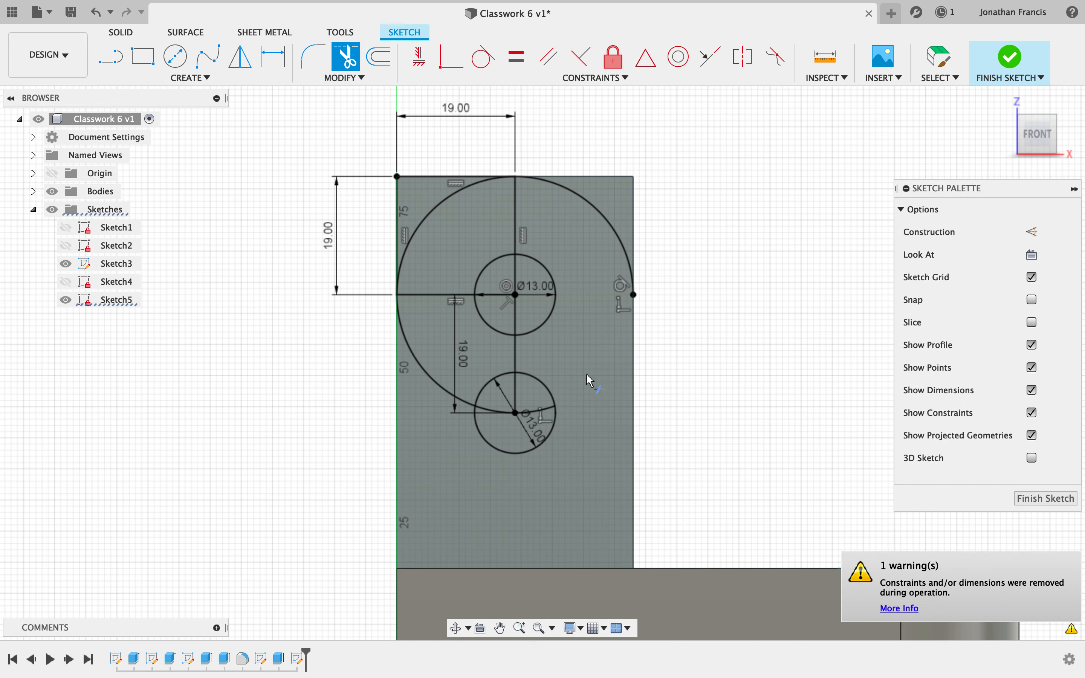
left_click(462, 398)
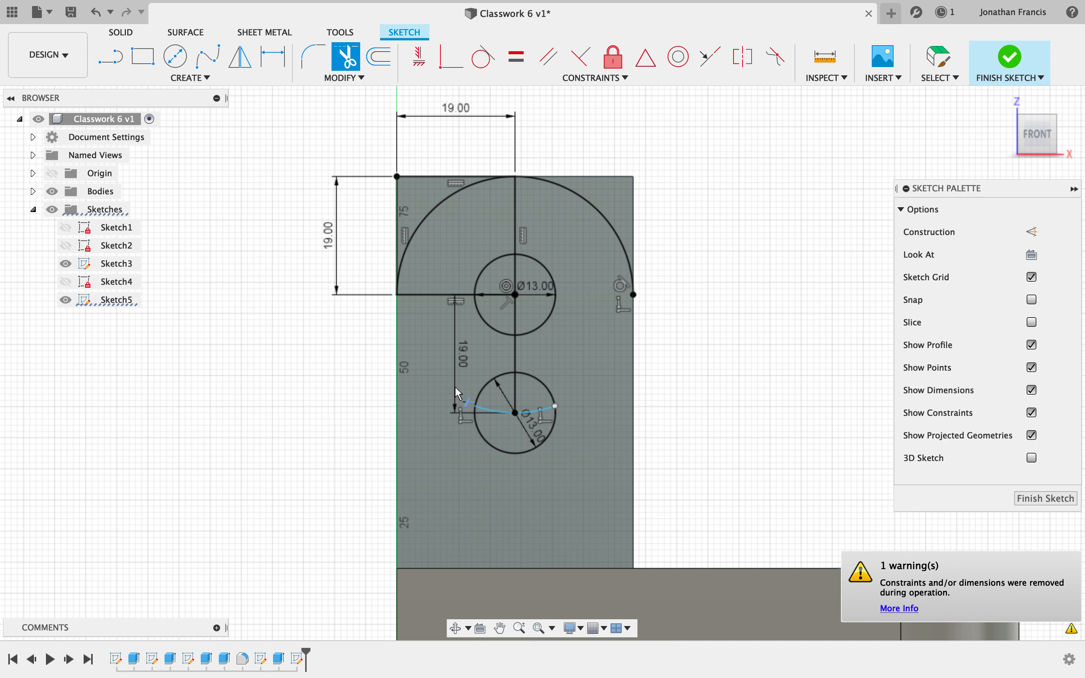
left_click(535, 409)
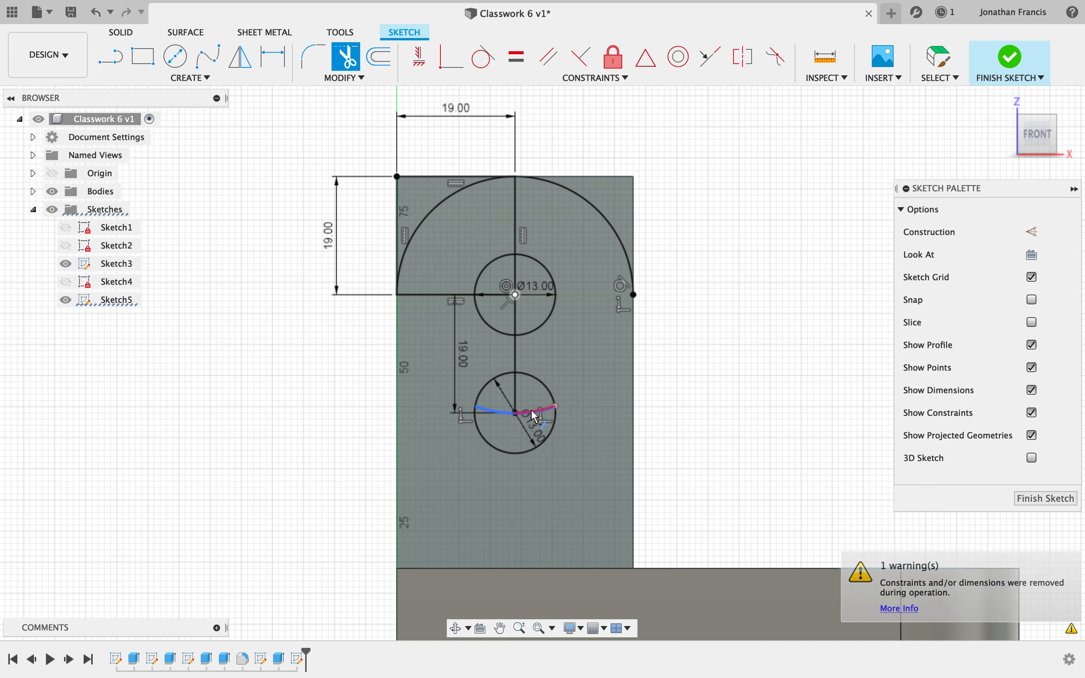
left_click(500, 414)
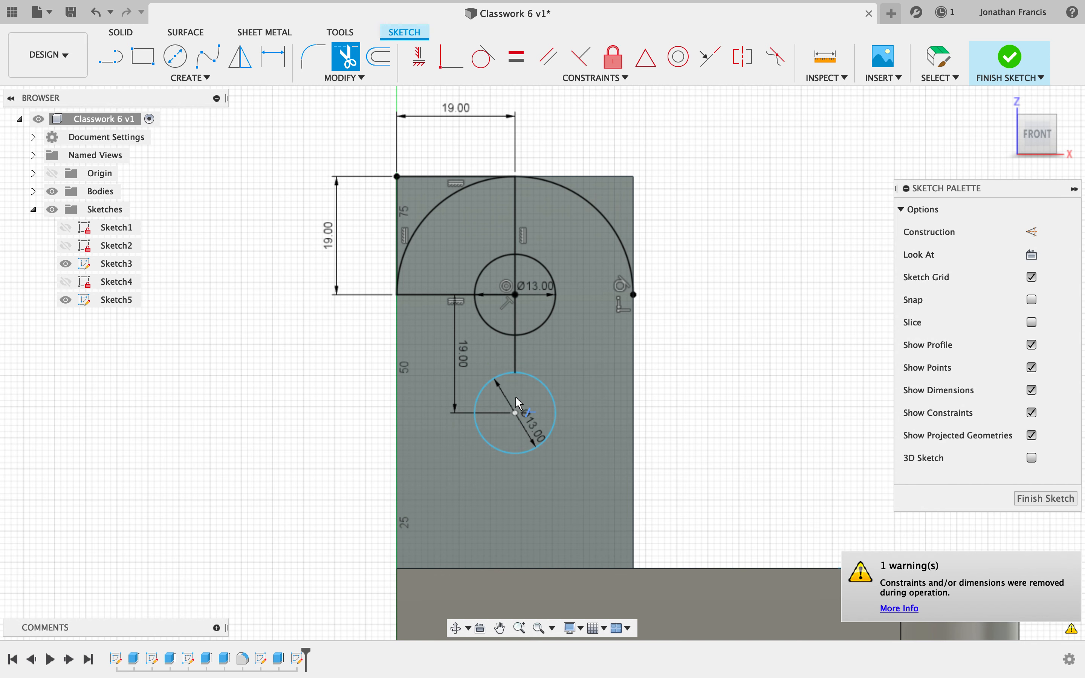
left_click(516, 369)
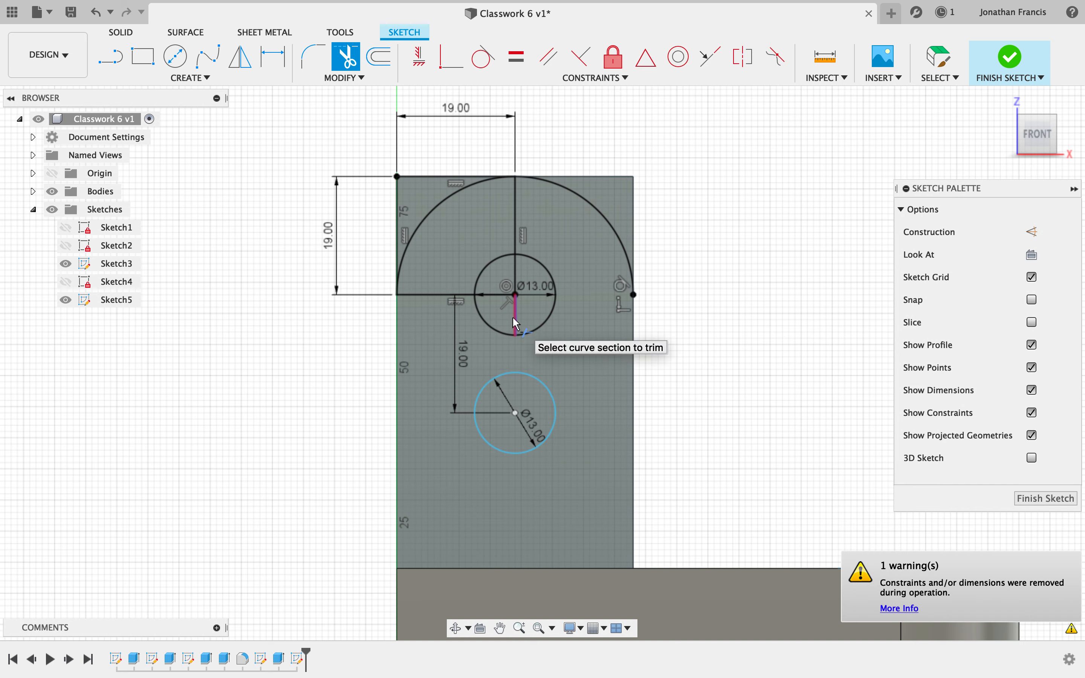
left_click(515, 273)
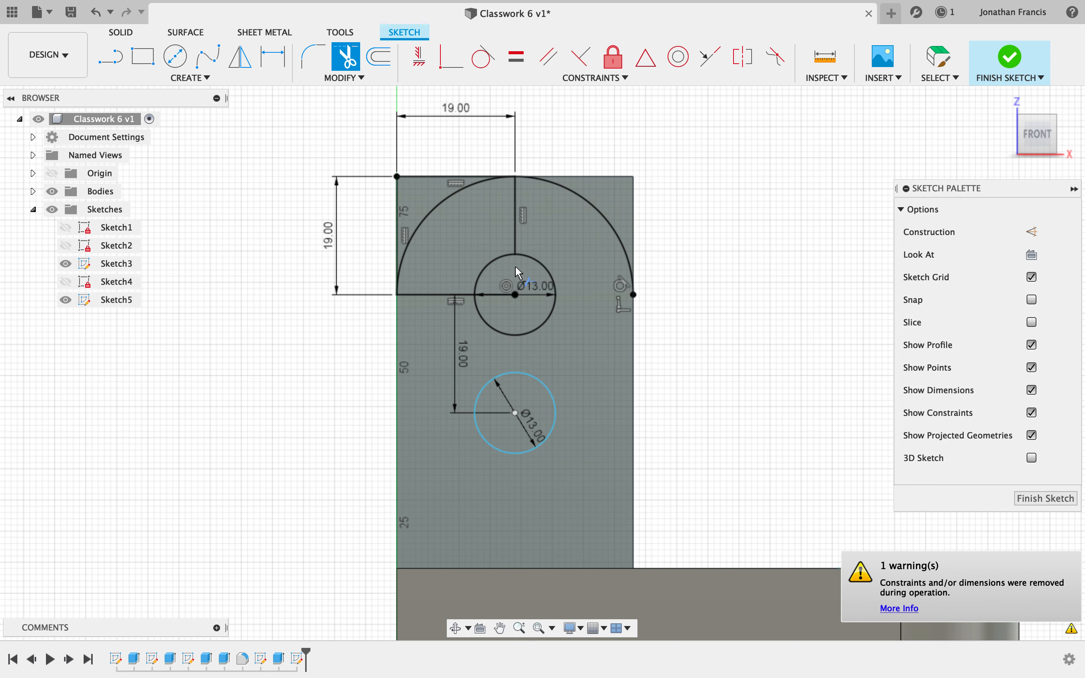
left_click(515, 215)
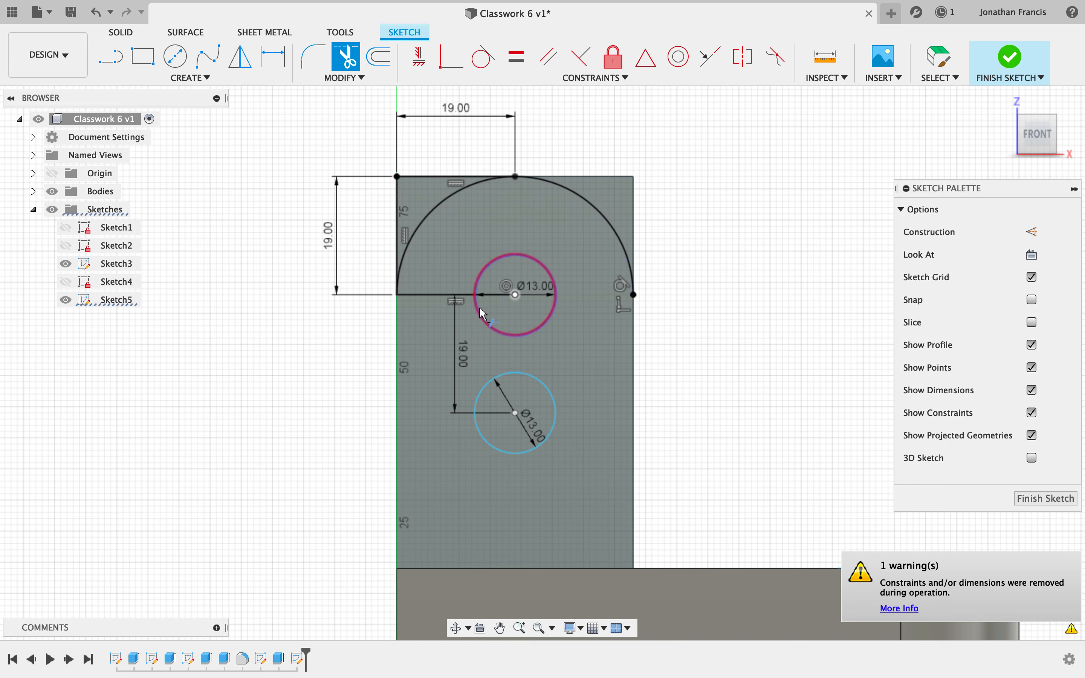
left_click(455, 298)
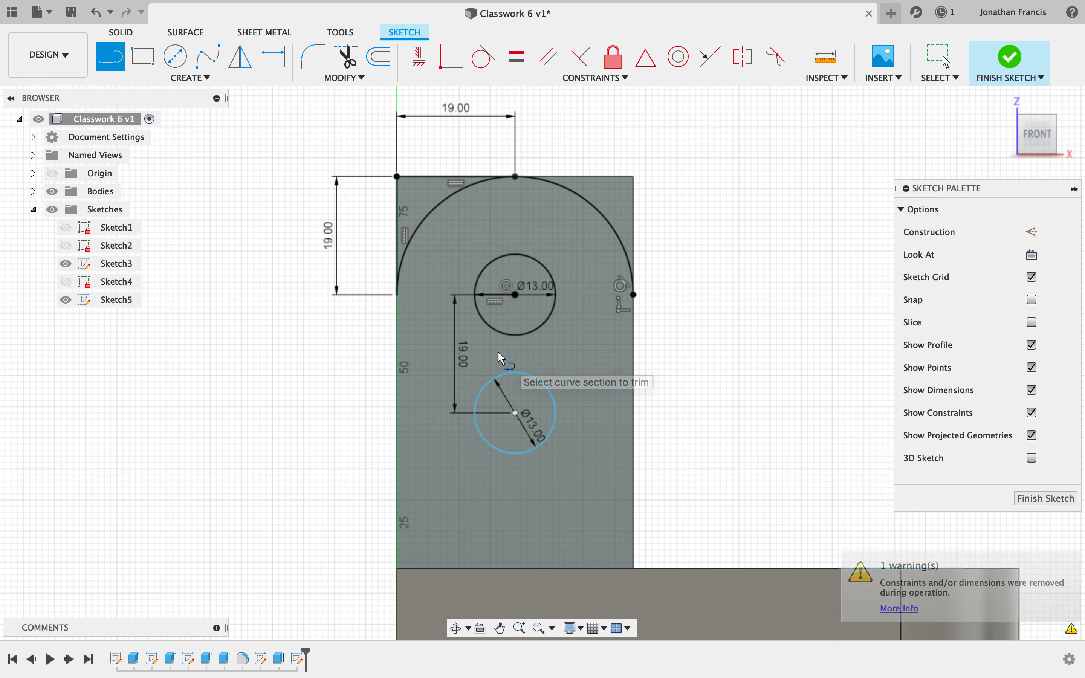
- Draw two vertical lines joining the matching sides of the two 13 mm circles to form the slot's straight edges
key("l")
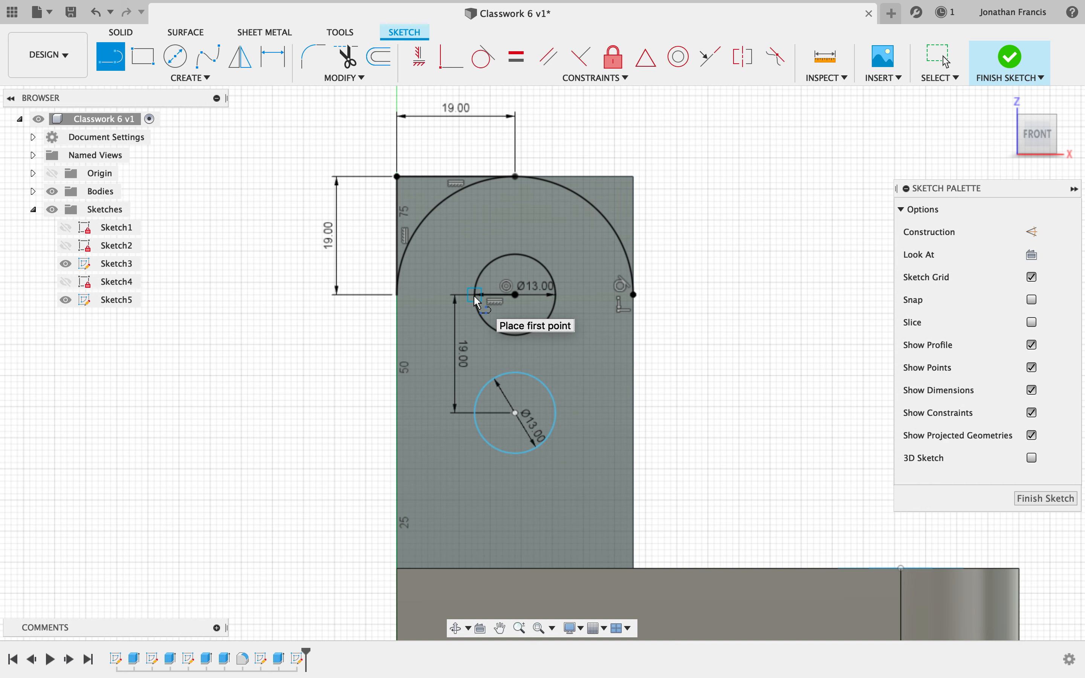
left_click(477, 302)
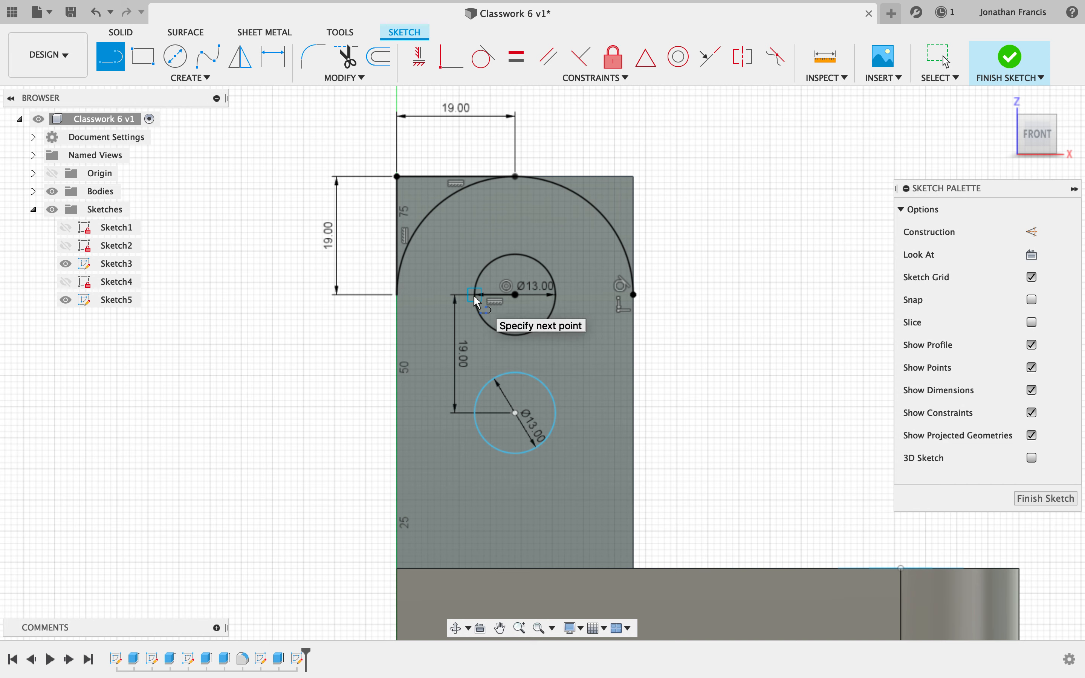
left_click(475, 412)
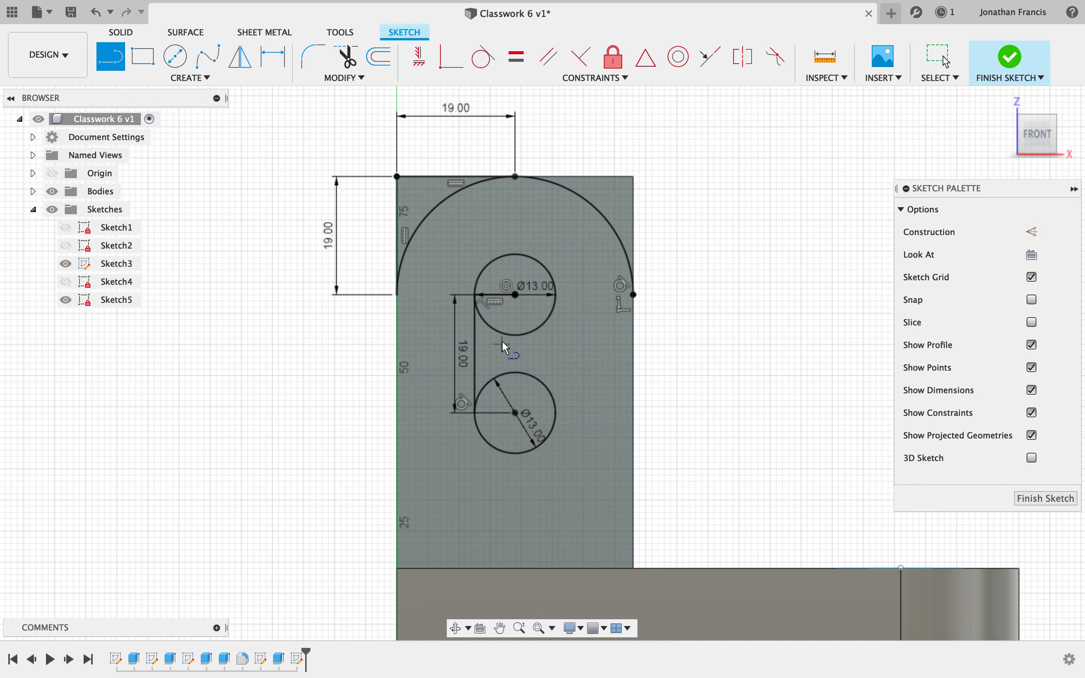
left_click(556, 294)
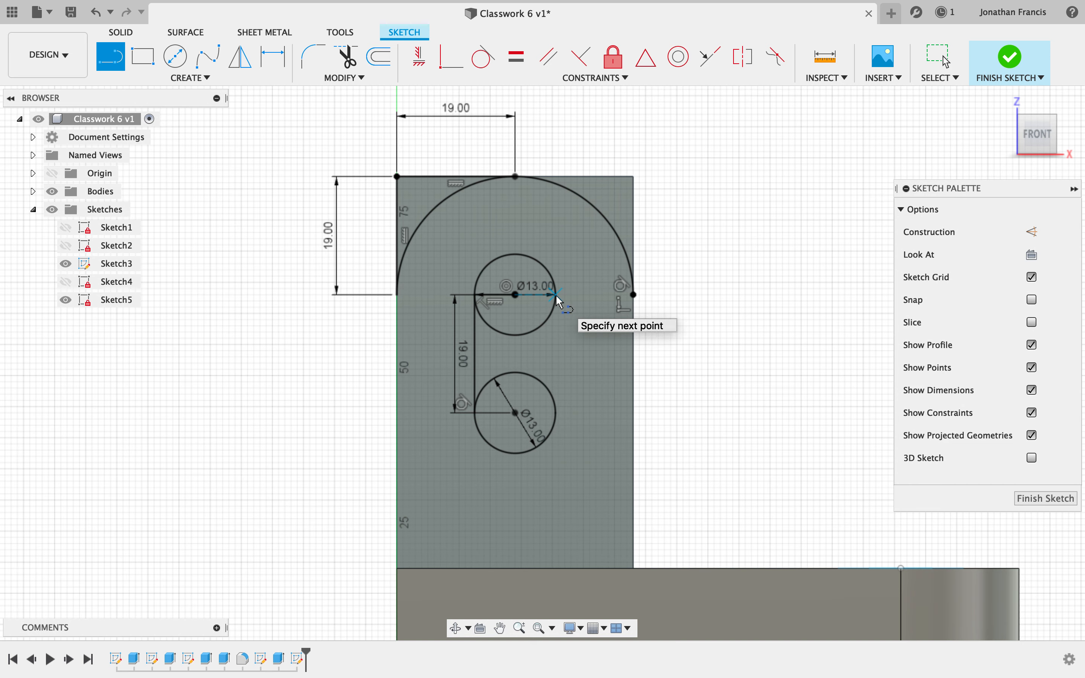
double_click(557, 411)
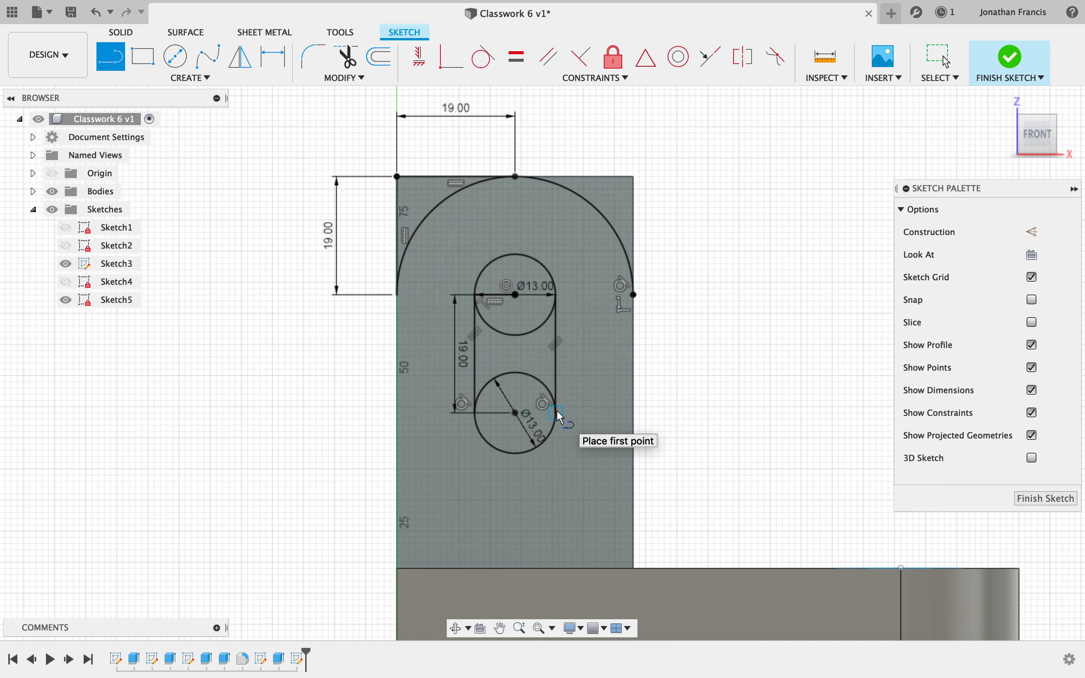
- Trim the inner arcs of both 13 mm circles to leave a single closed slot outline
key("t")
left_click(532, 383)
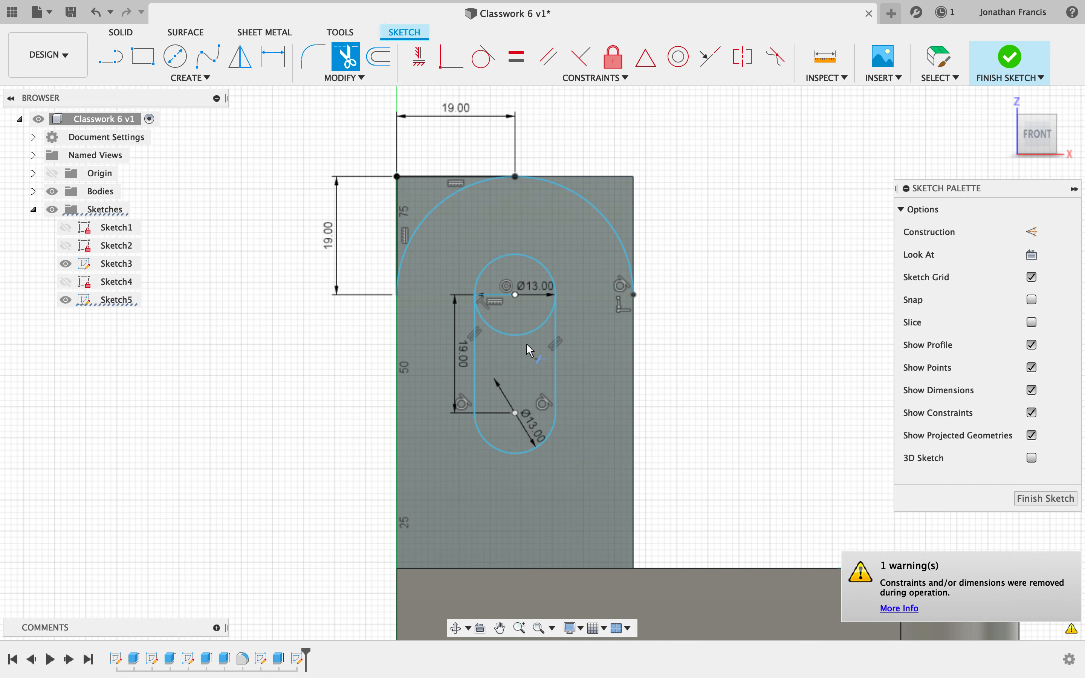
left_click(532, 334)
- Draw a corner rectangle from the large arc's topmost point to its endpoint on the upright's right edge
left_click(142, 57)
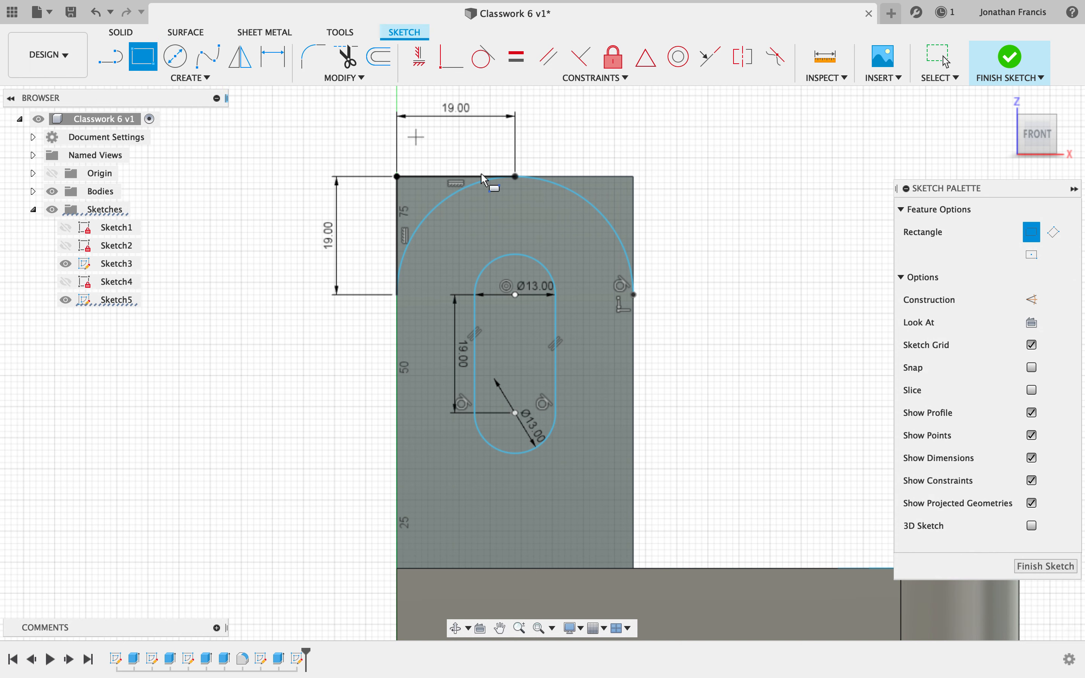
left_click(515, 176)
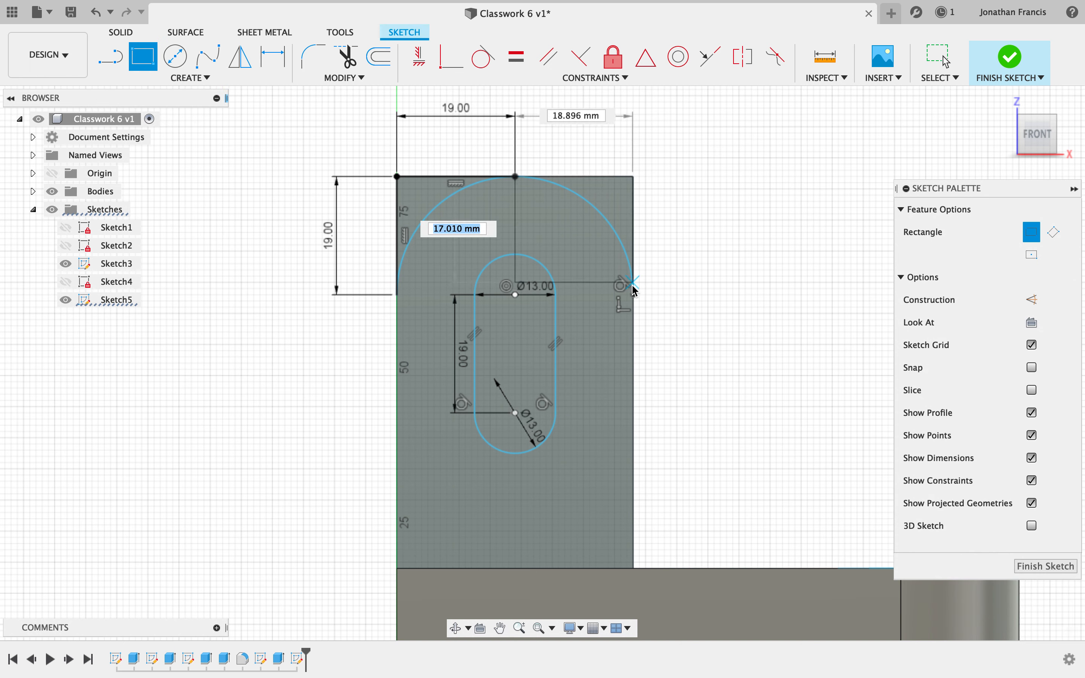
left_click(634, 295)
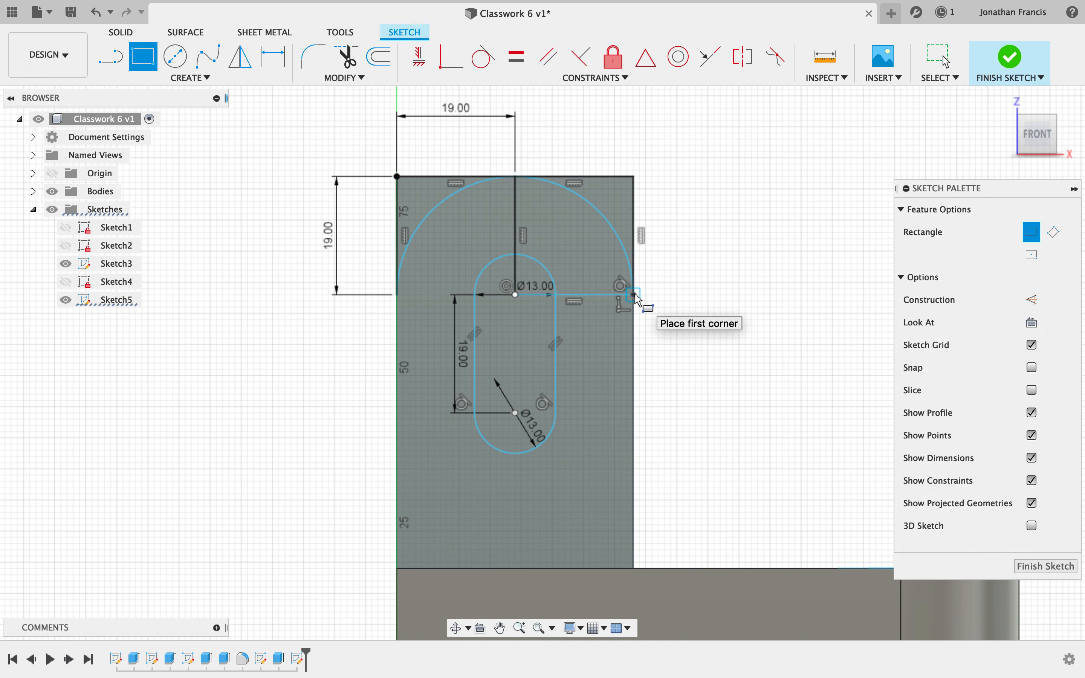
- Trim the new rectangle's bottom edge and its vertical edge through the slot, keeping only the outer corner lines
key("t")
left_click(610, 295)
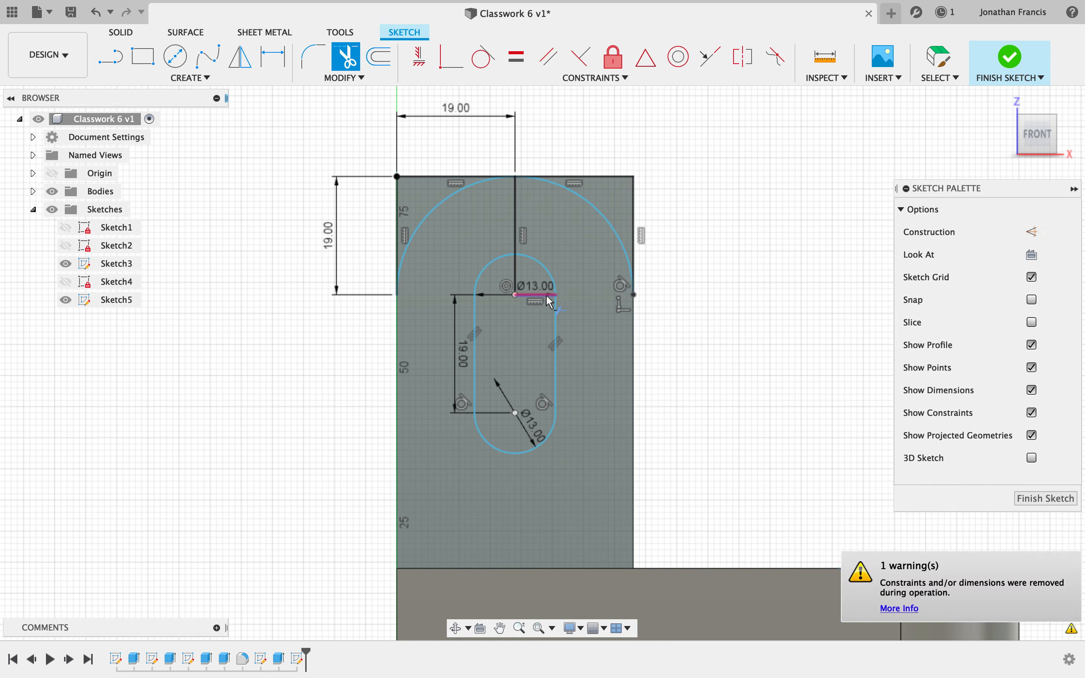
left_click(515, 280)
left_click(516, 233)
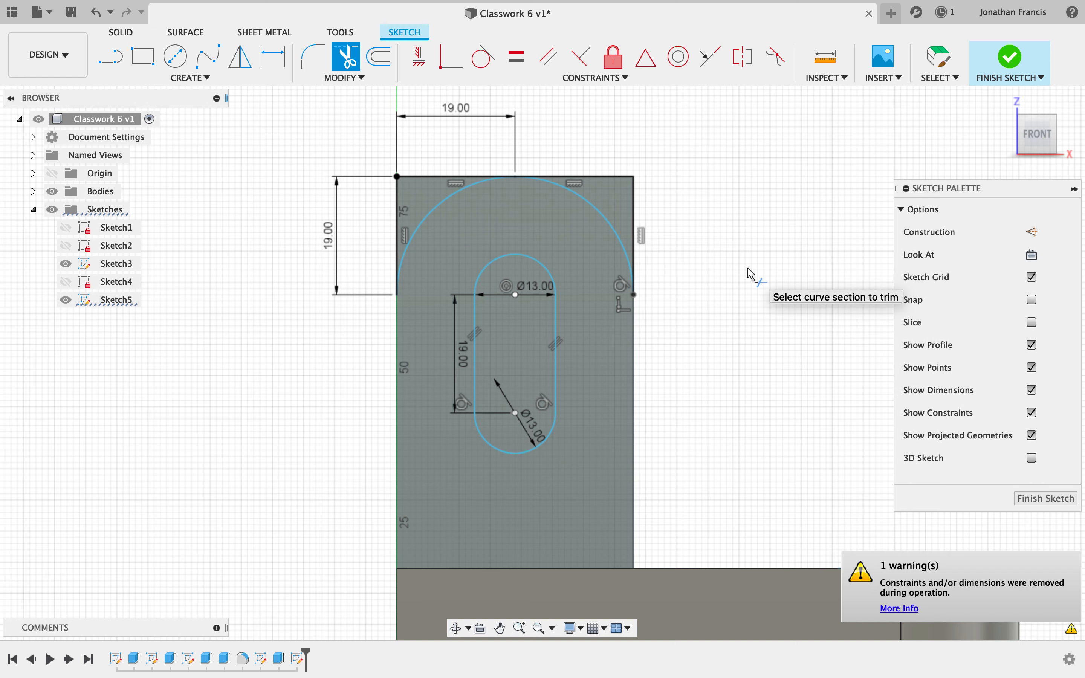
- Extrude the slot and the two corner profiles outside the arc by -19 mm as a cut through the upright
key("e")
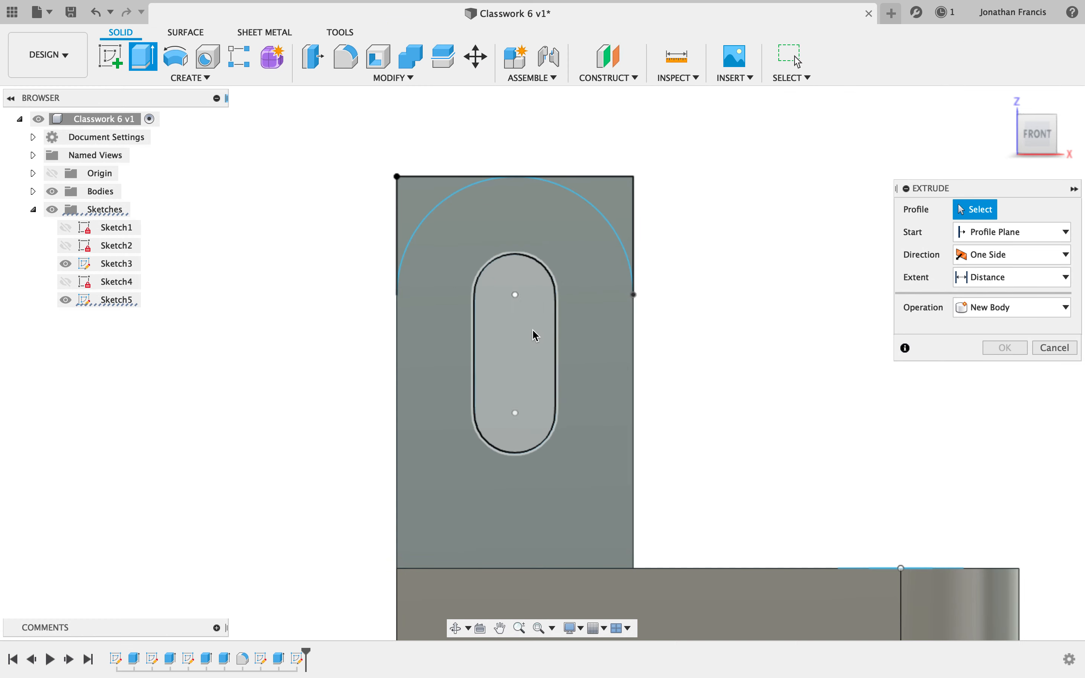
left_click(536, 336)
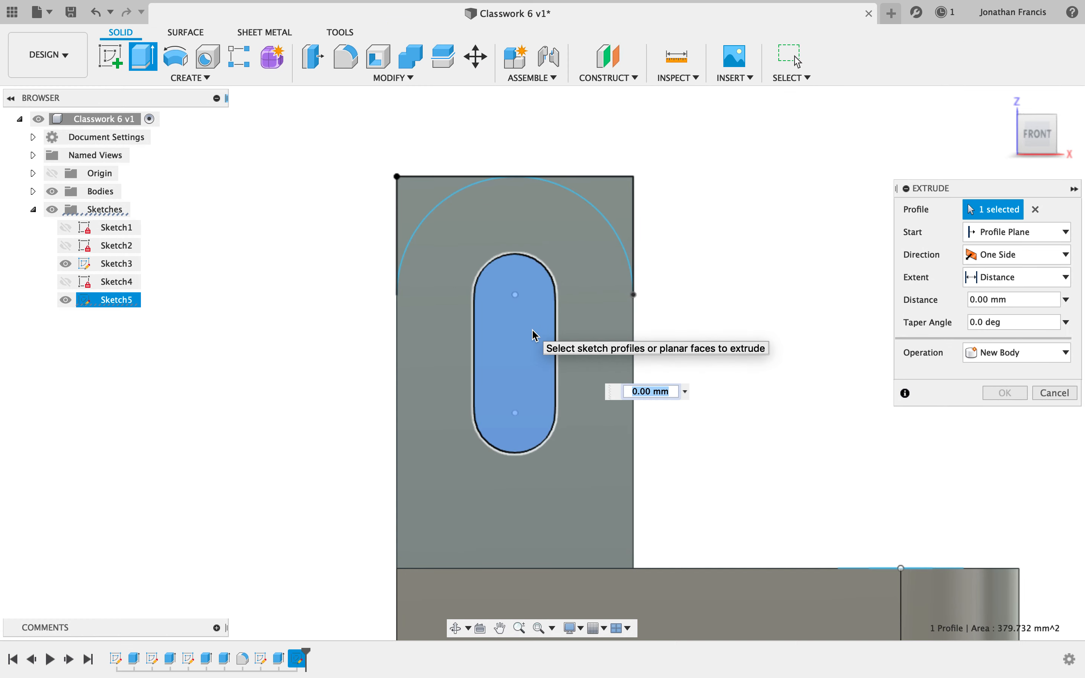
left_click(426, 205)
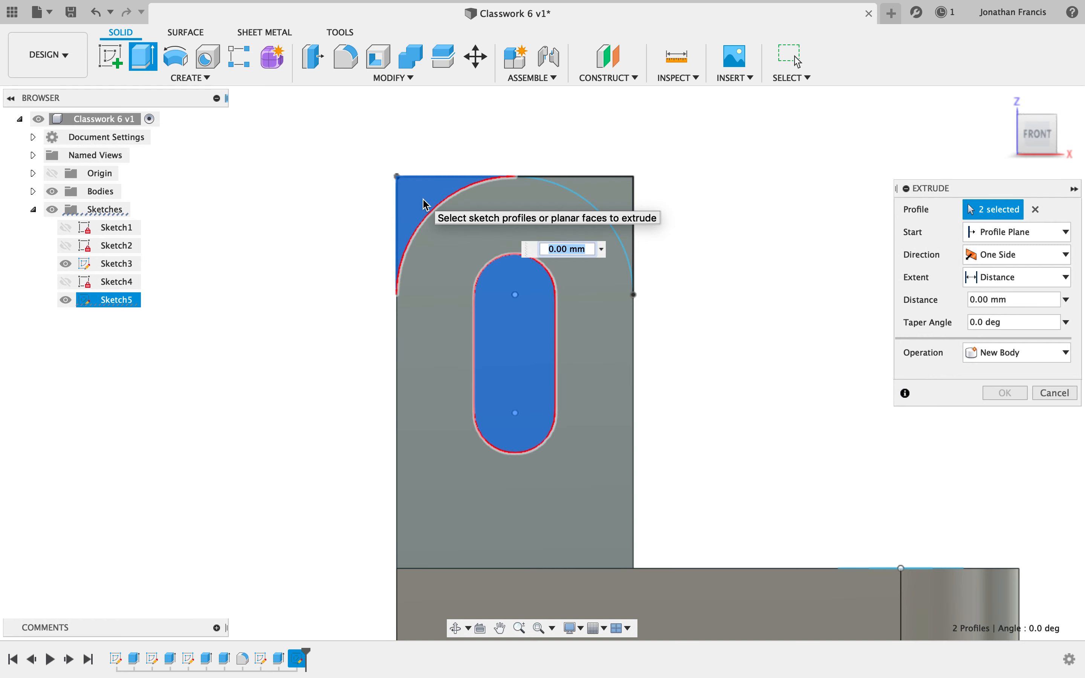
left_click(616, 199)
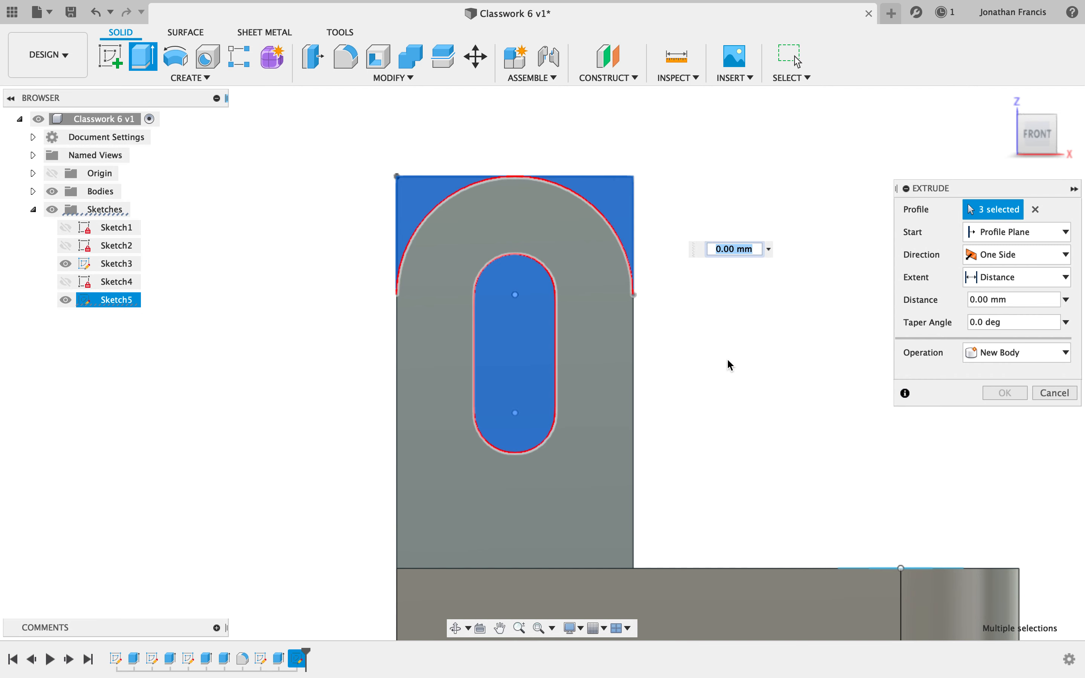
scroll(779, 370, "right", 5, "shift")
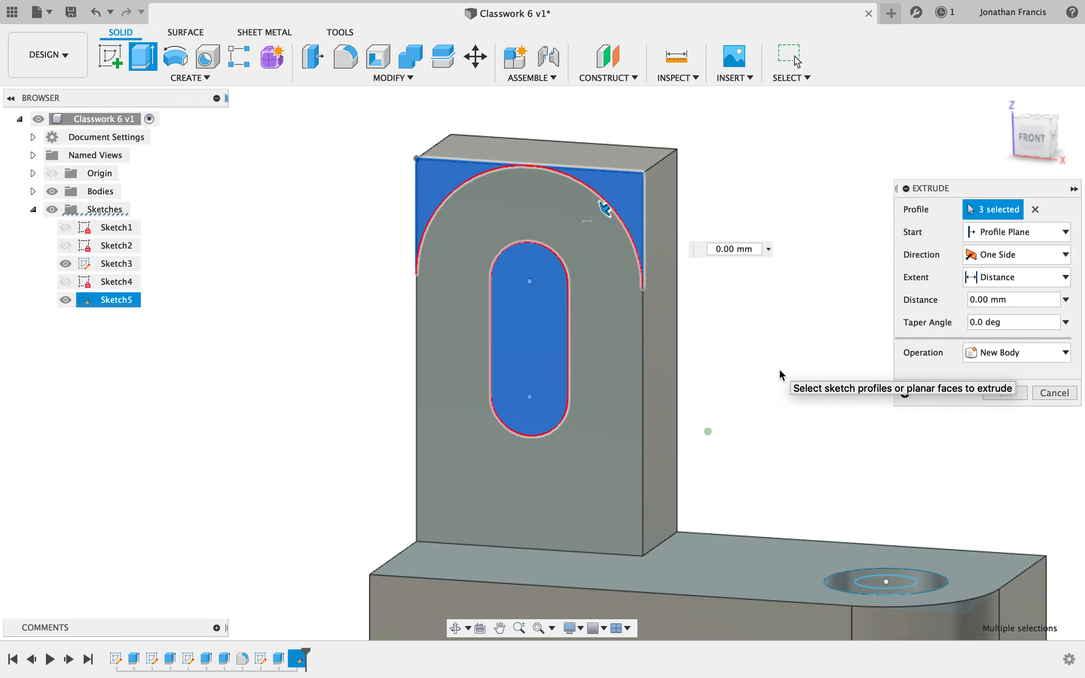
scroll(781, 374, "right", 5, "shift")
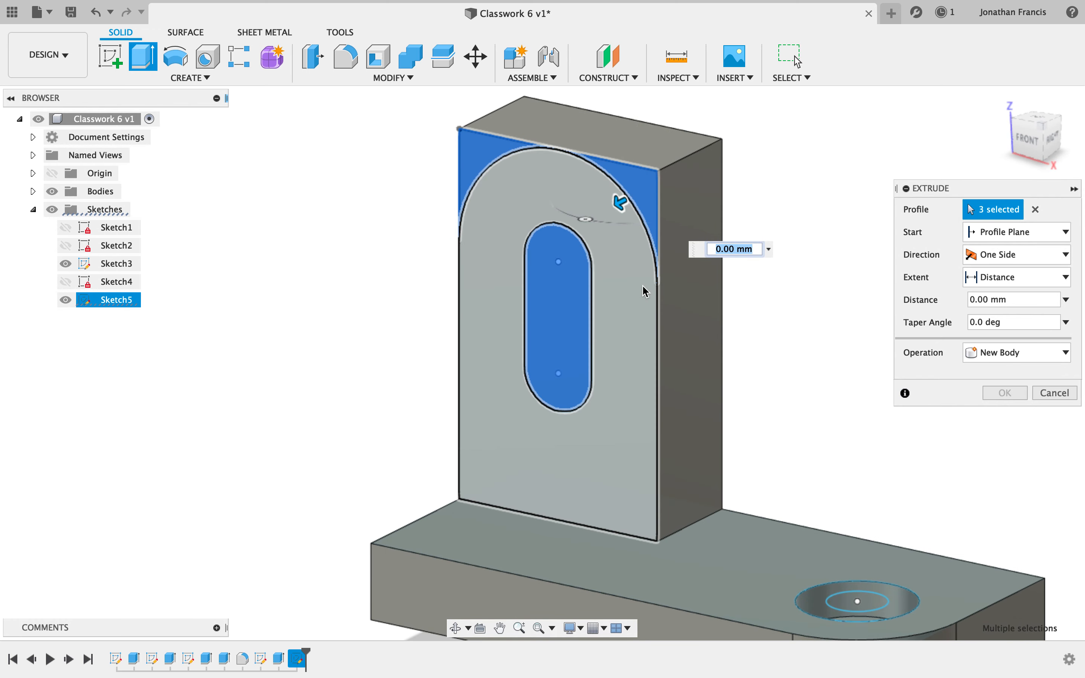
left_click_drag(620, 203, 691, 181)
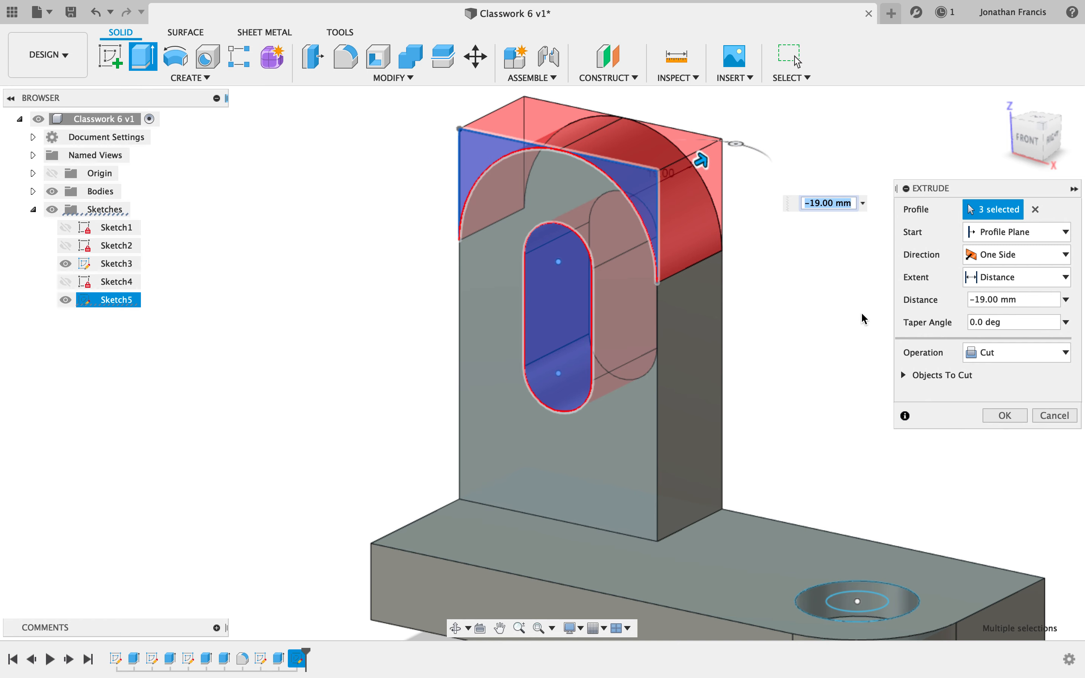
left_click(1004, 416)
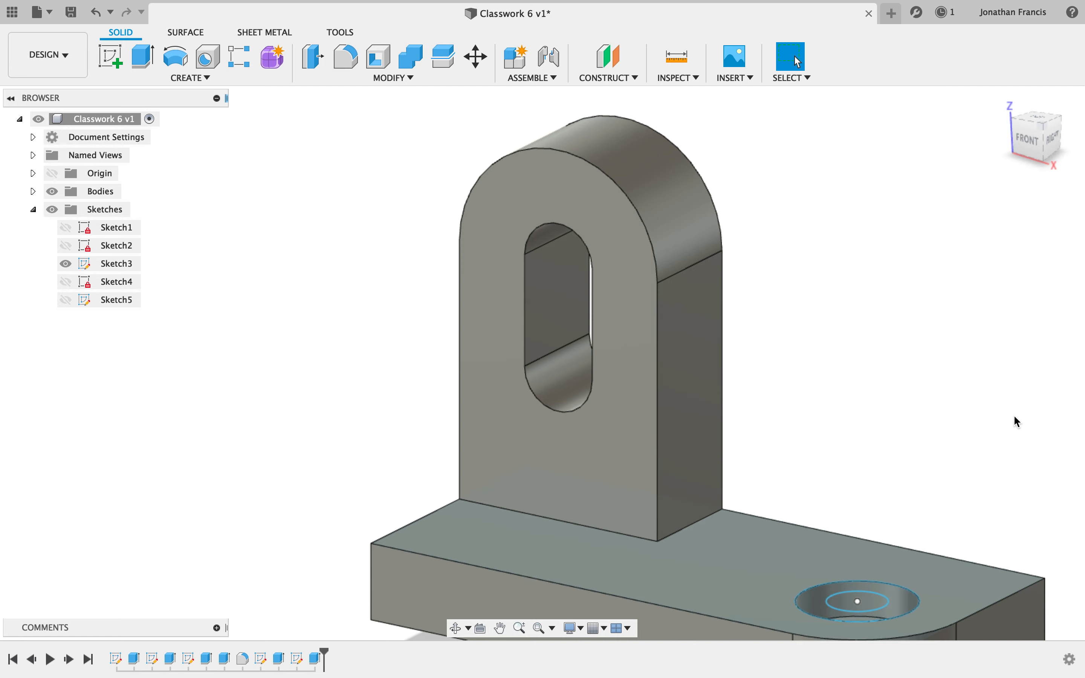
- Start a new sketch on the part's flat back face
scroll(1013, 415, "right", 10, "shift")
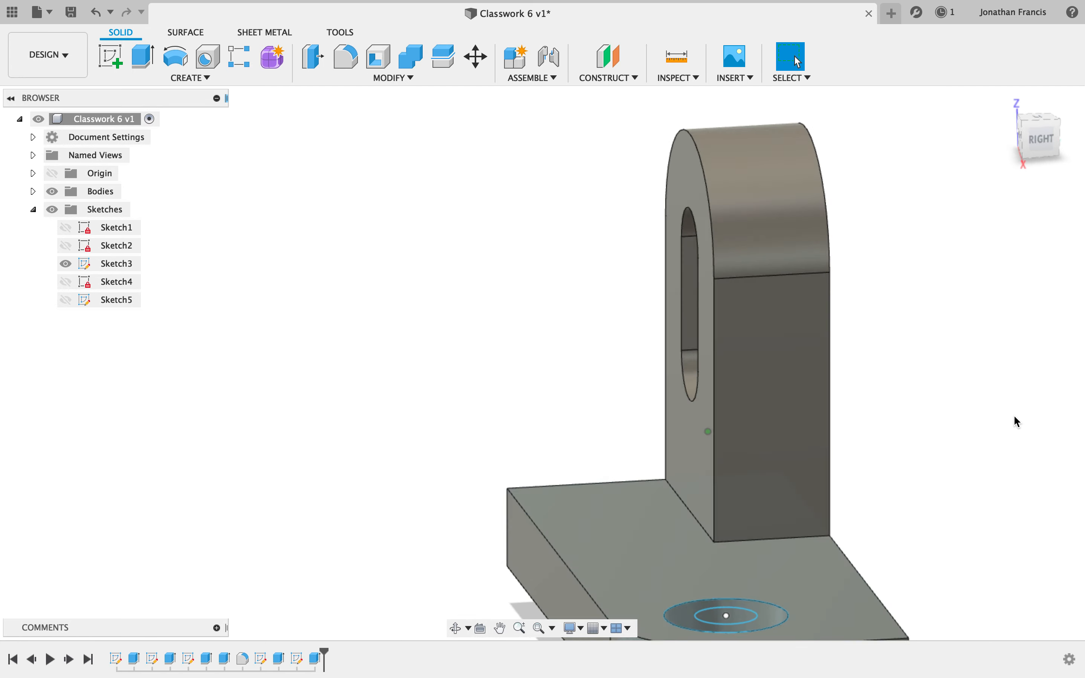
scroll(1013, 417, "right", 10, "shift")
scroll(1014, 416, "right", 3, "shift")
scroll(1014, 418, "right", 6)
scroll(1014, 418, "down", 4)
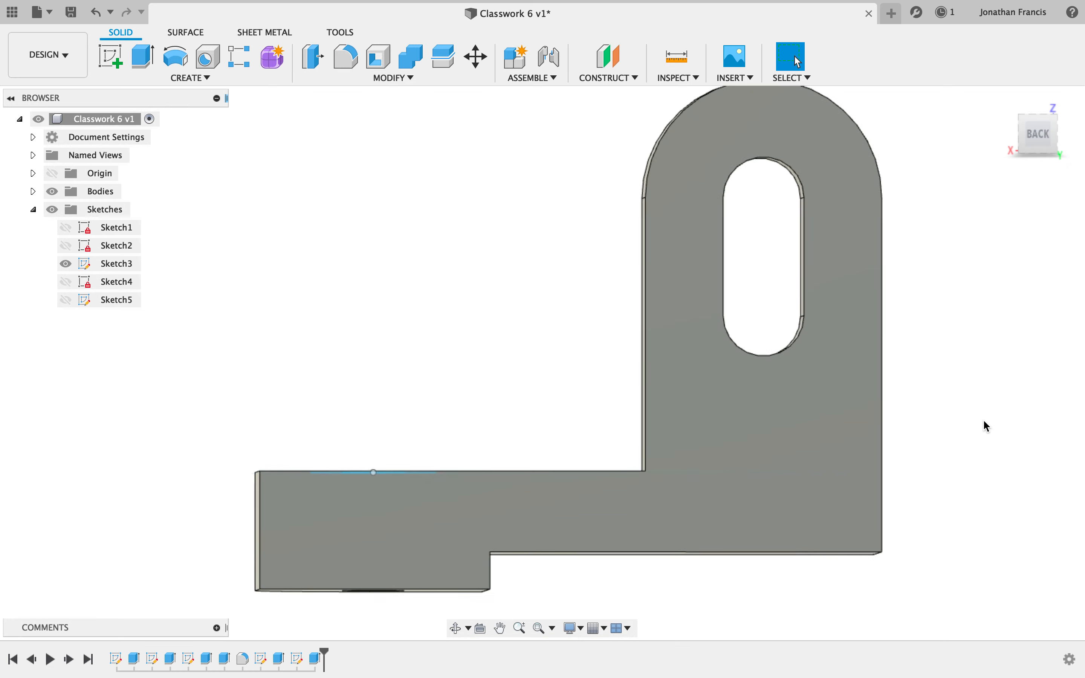
scroll(979, 422, "down", 6, "shift")
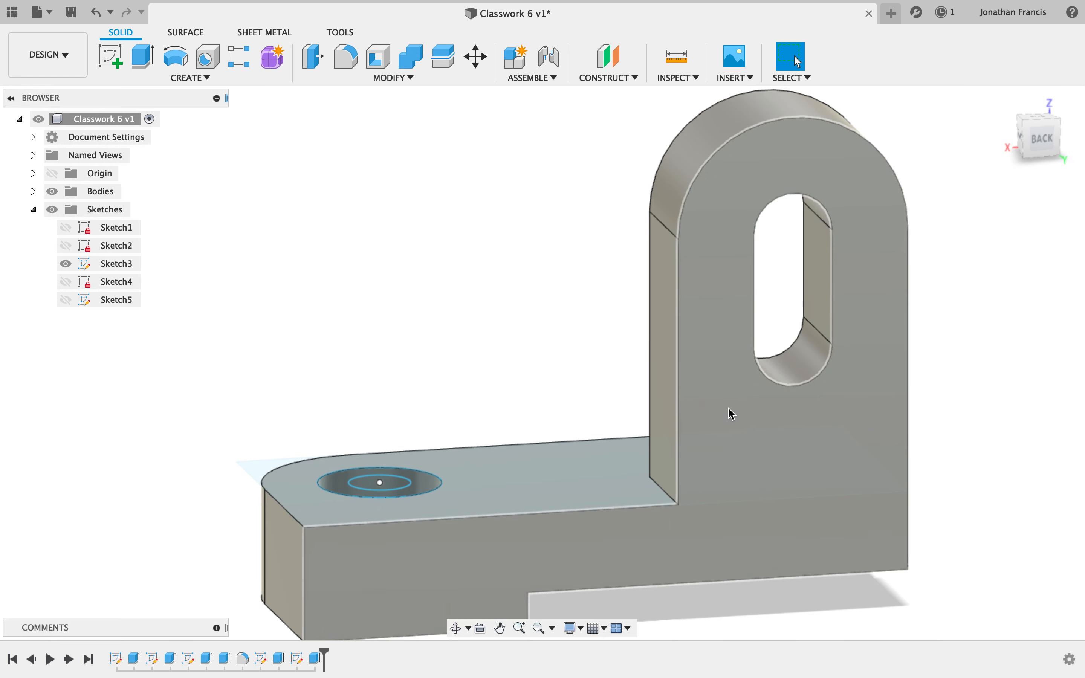
left_click(720, 420)
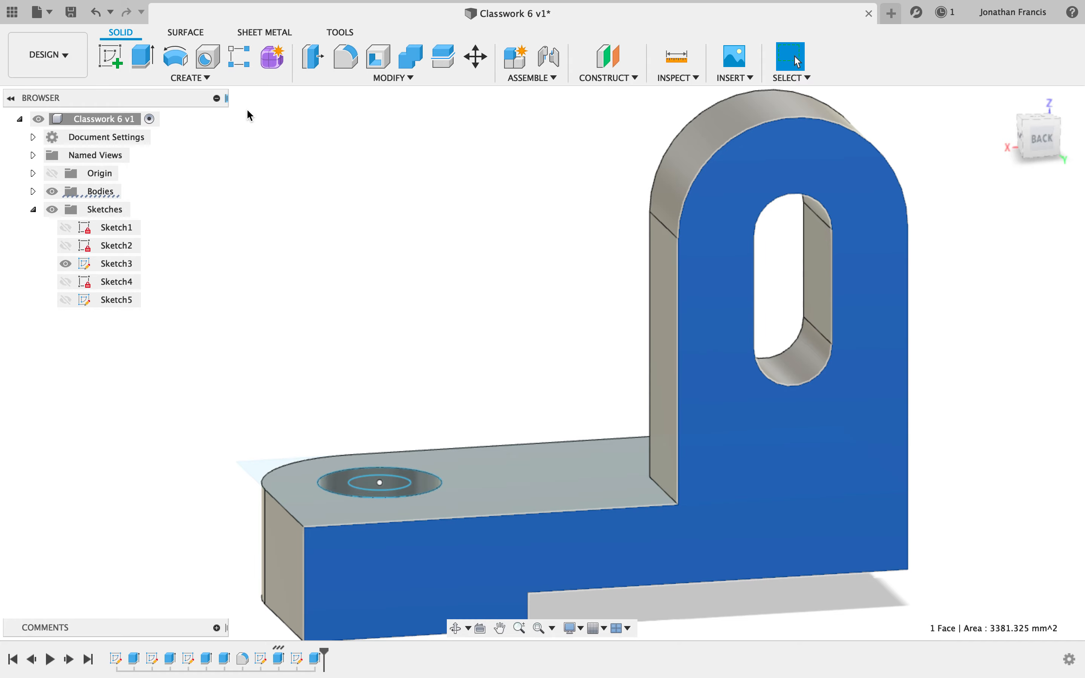
left_click(113, 63)
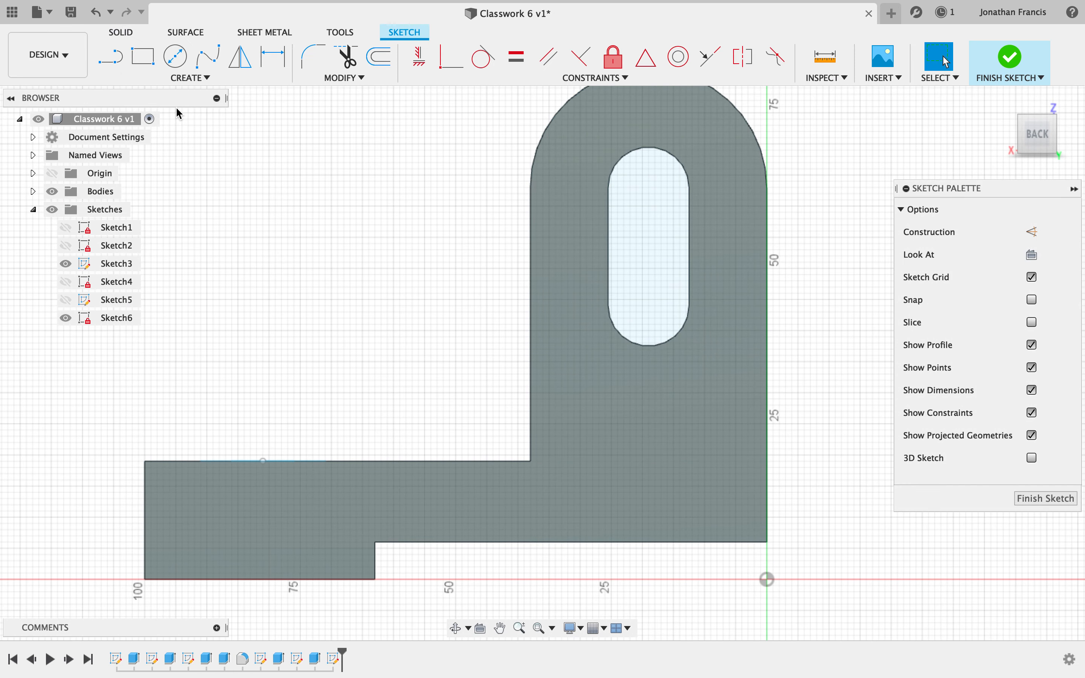
- Draw a line about 90 mm long from the base's upper outer corner, tangent to the upright's rounded top
left_click(115, 66)
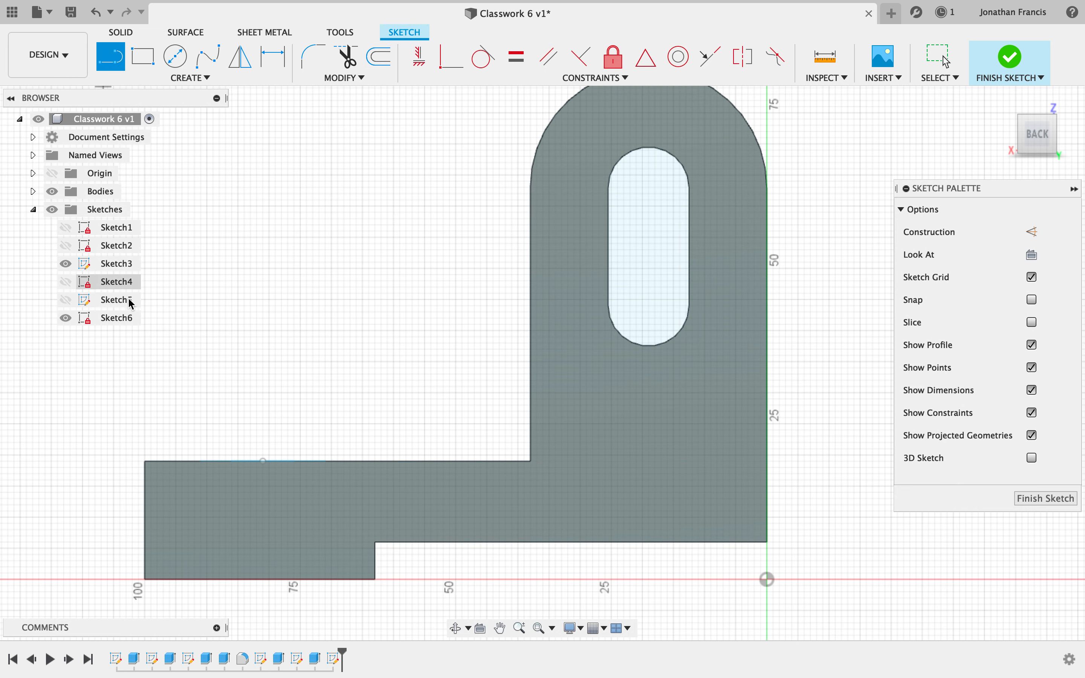
left_click(146, 462)
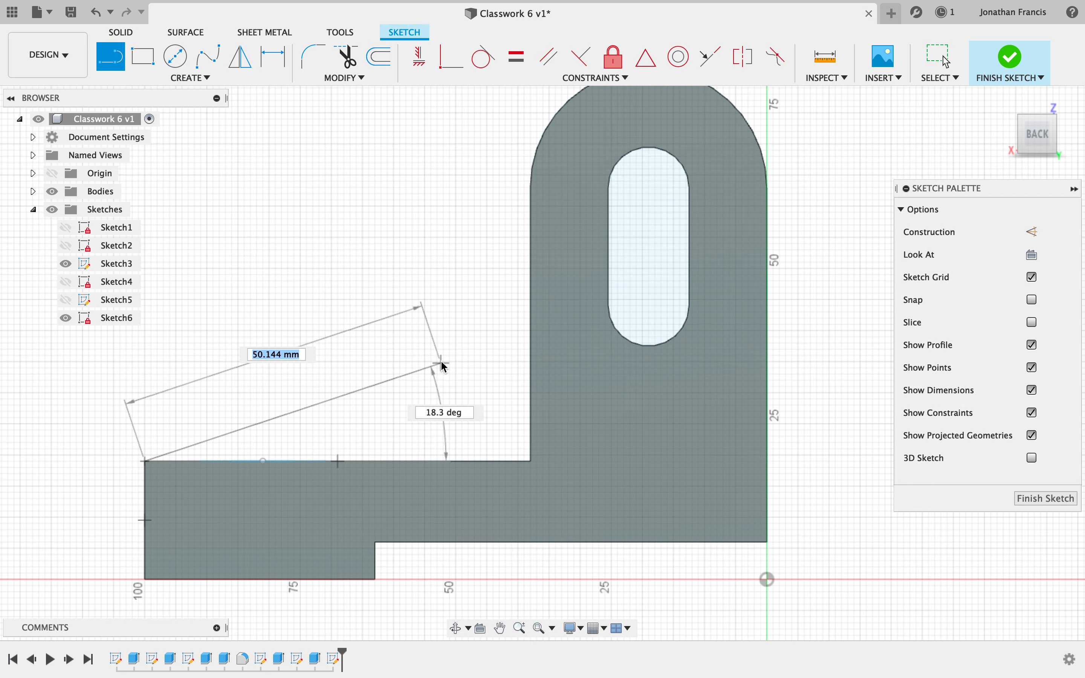
scroll(475, 235, "up", 5)
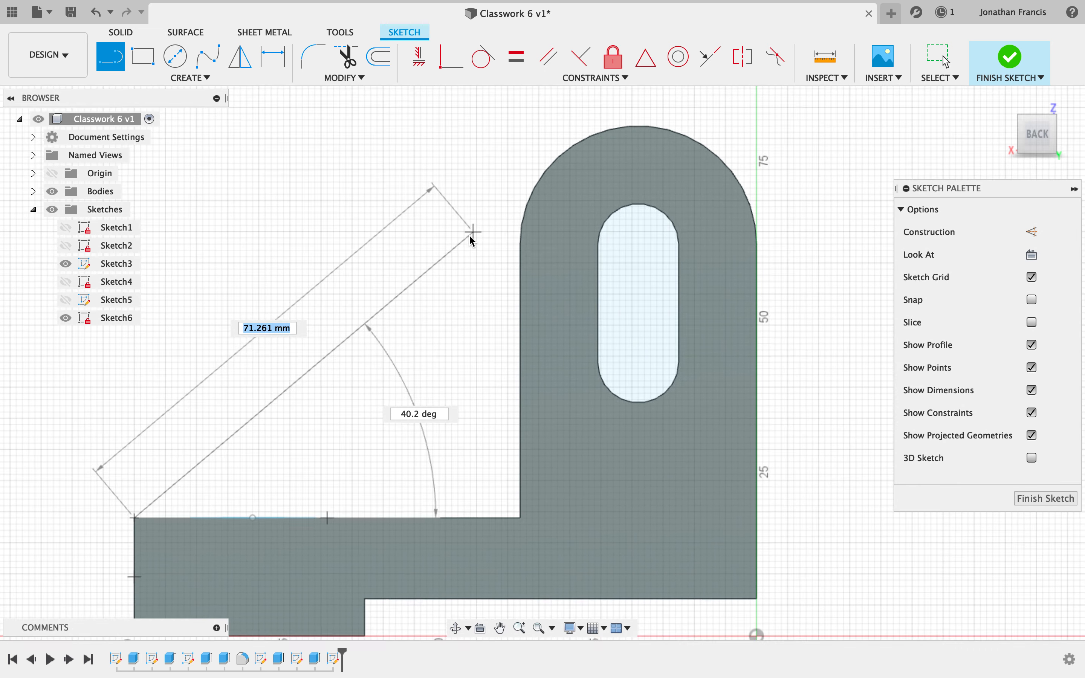
scroll(531, 177, "up", 2)
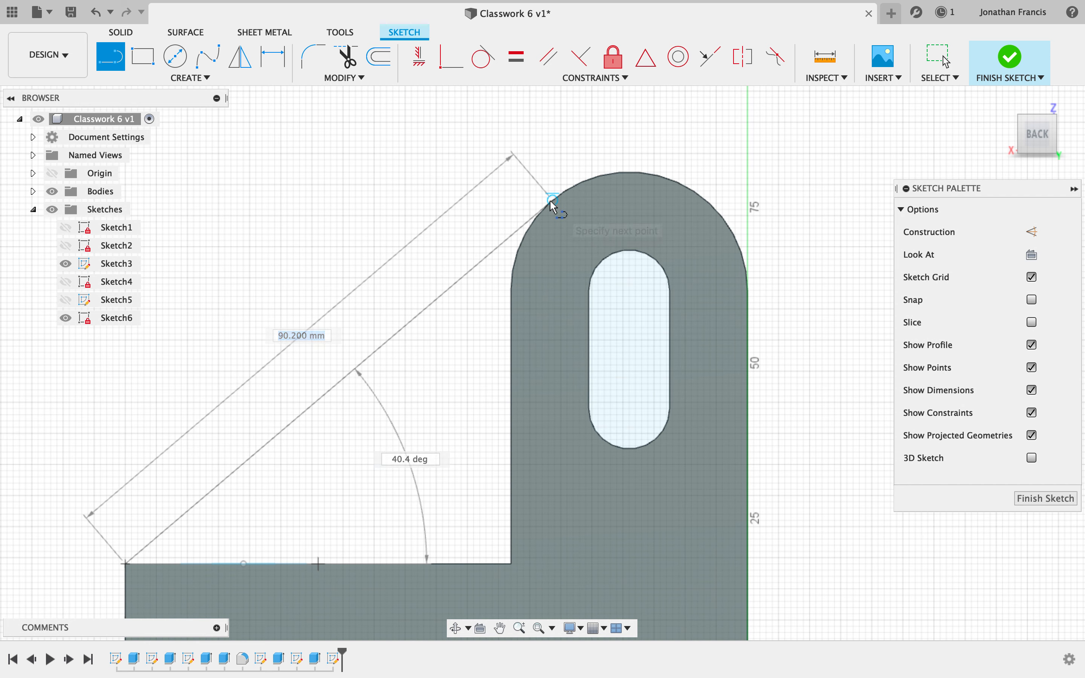
left_click(553, 205)
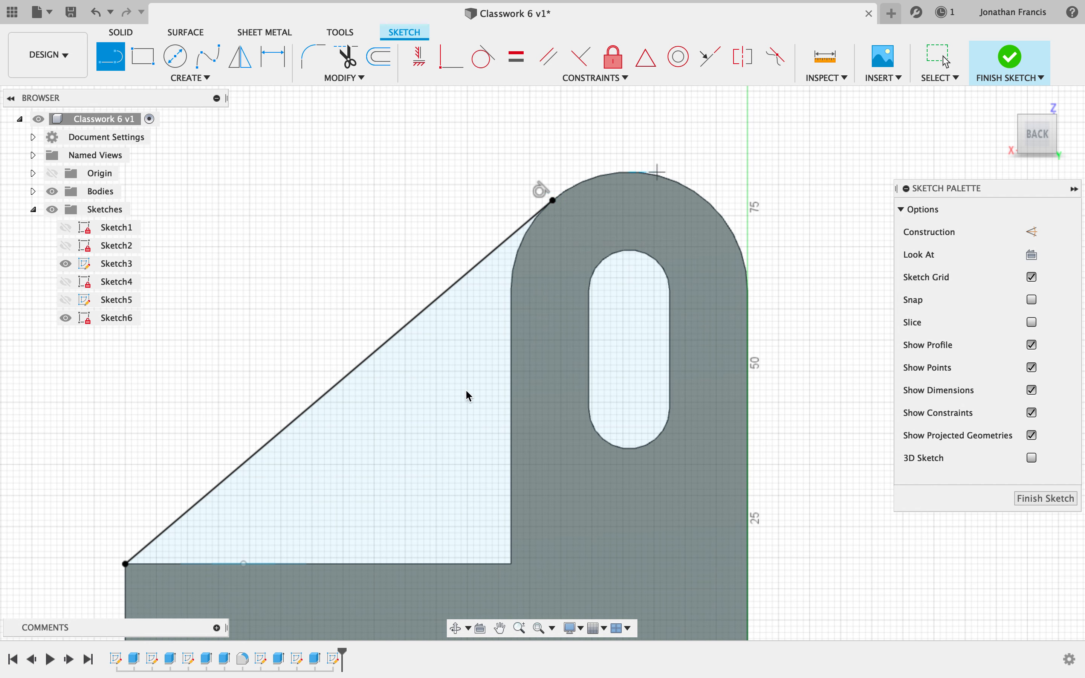
key("Escape")
- Extrude the triangular rib profile between the base and the upright by -10 mm, joining it to the body
key("e")
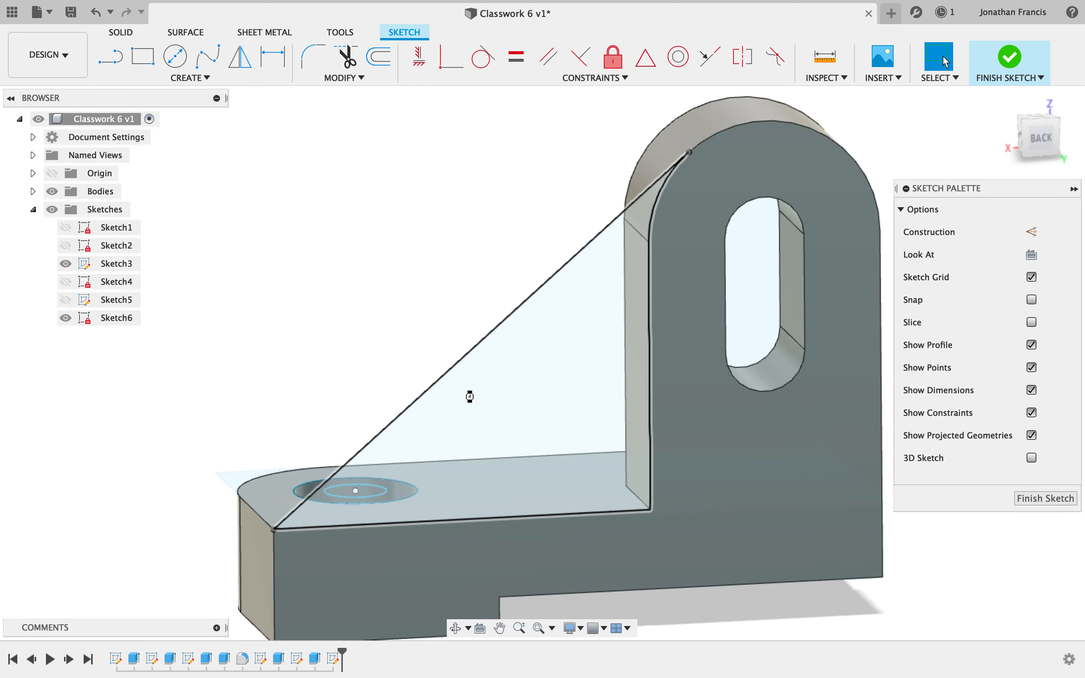
left_click(577, 381)
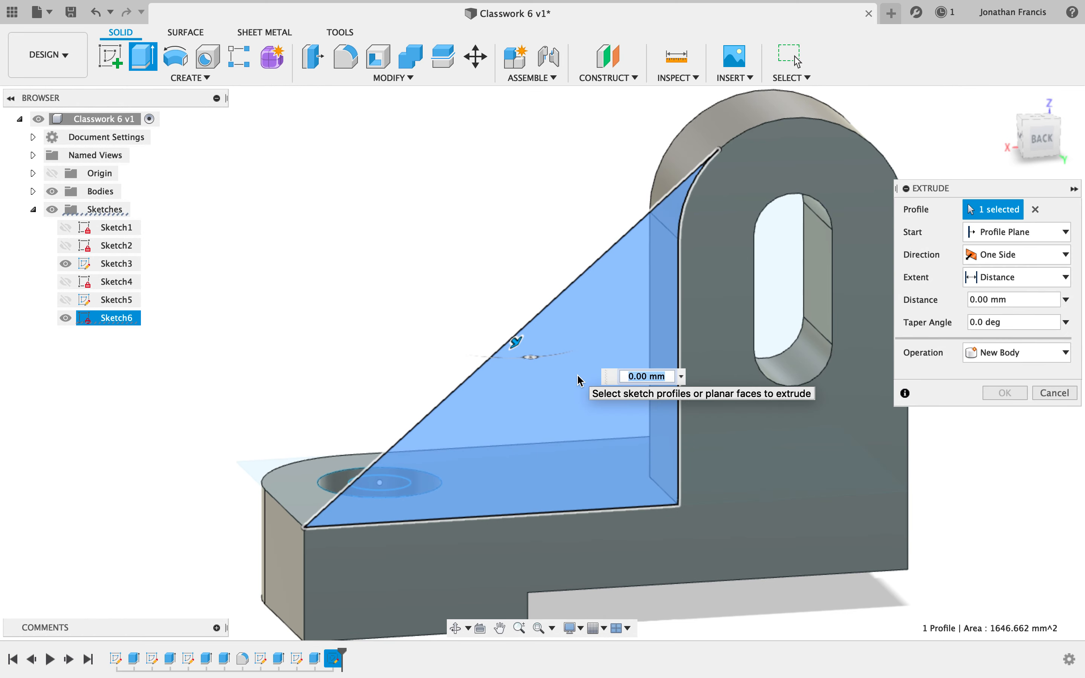
scroll(576, 380, "left", 5, "shift")
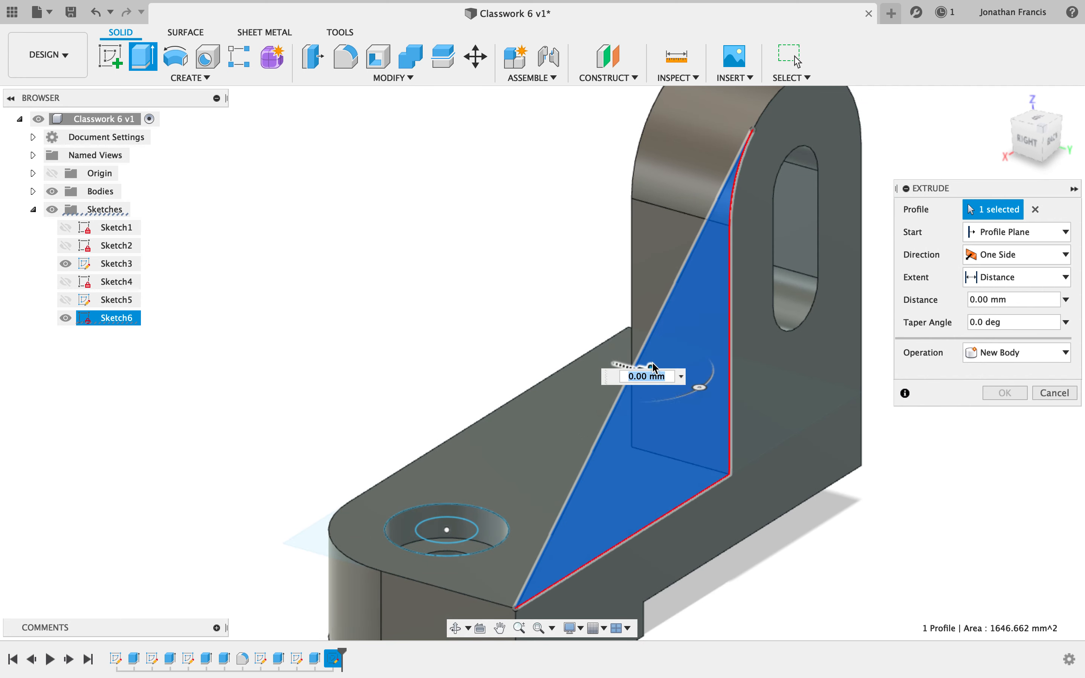
scroll(653, 367, "down", 3)
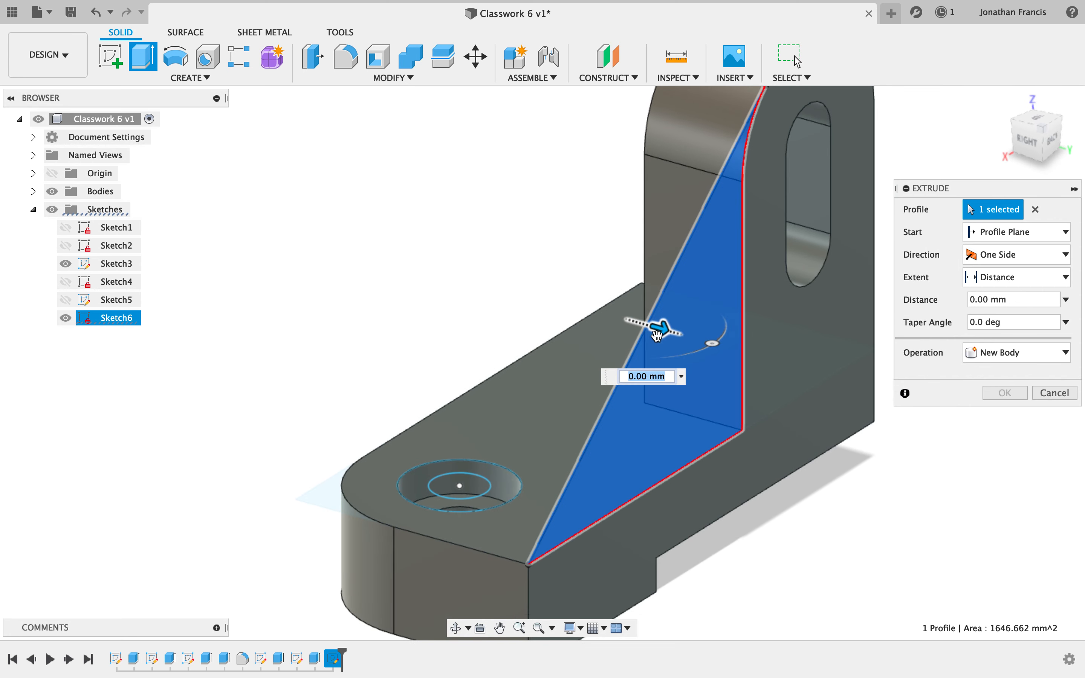
left_click_drag(661, 329, 612, 315)
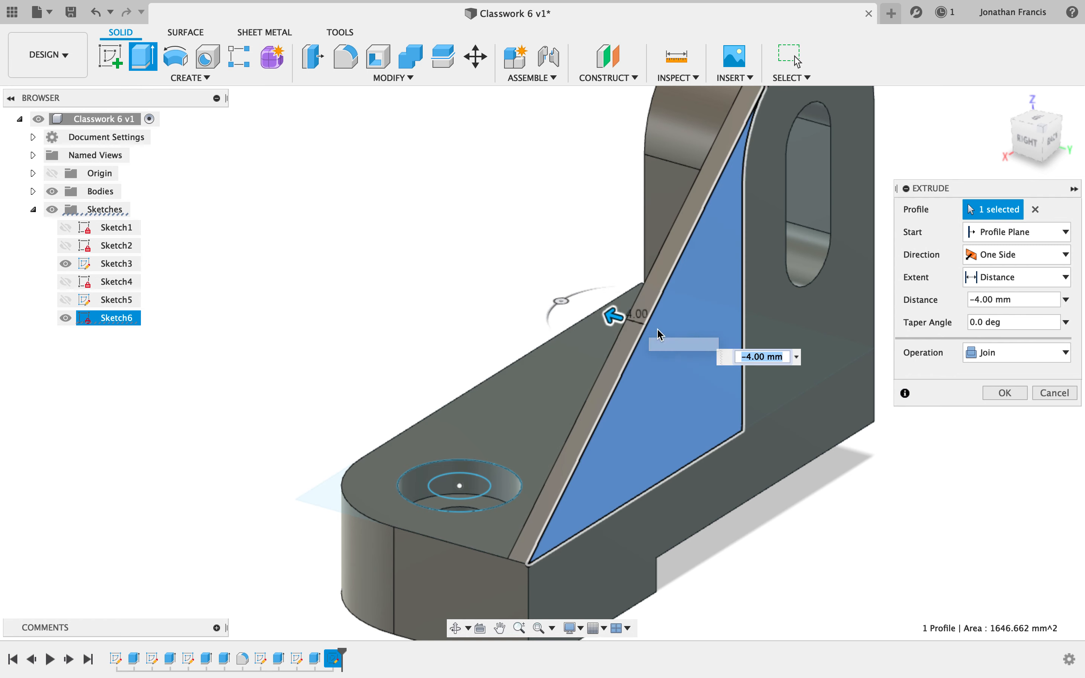
left_click(752, 359)
key("BackSpace")
type("10")
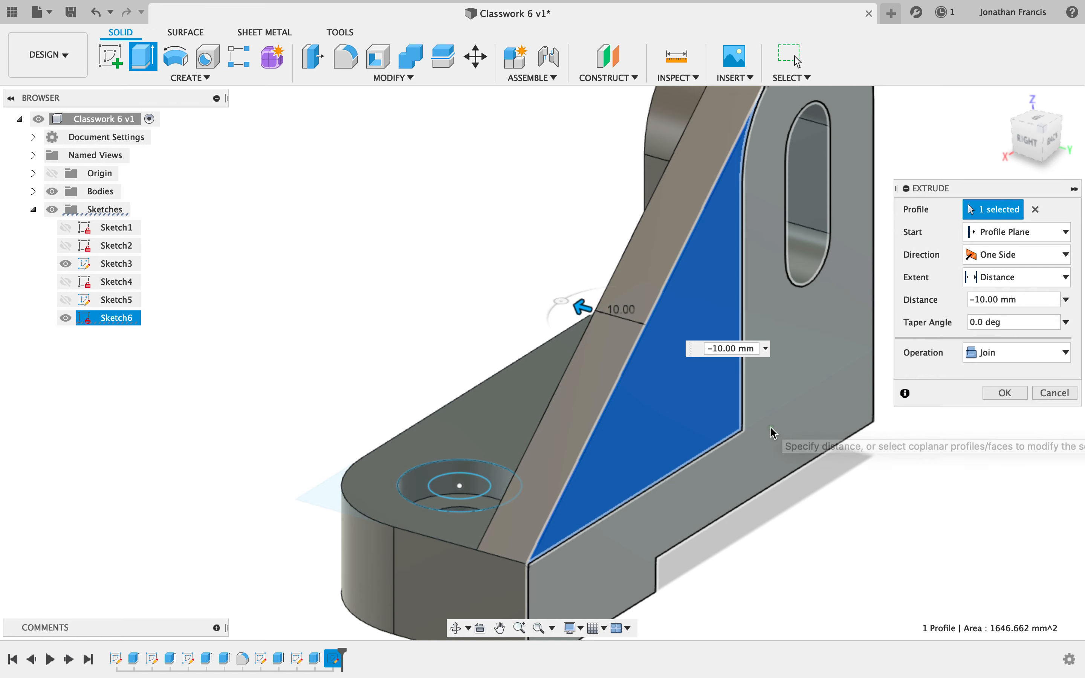
scroll(771, 433, "left", 5, "shift")
scroll(772, 432, "left", 8, "shift")
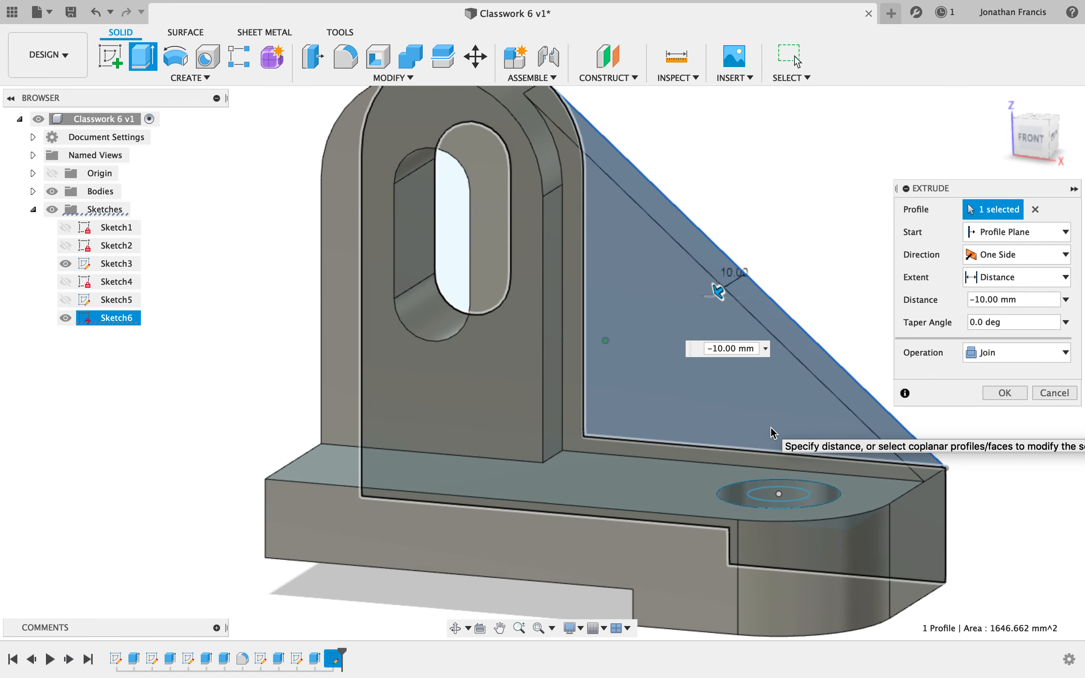
scroll(771, 433, "down", 3)
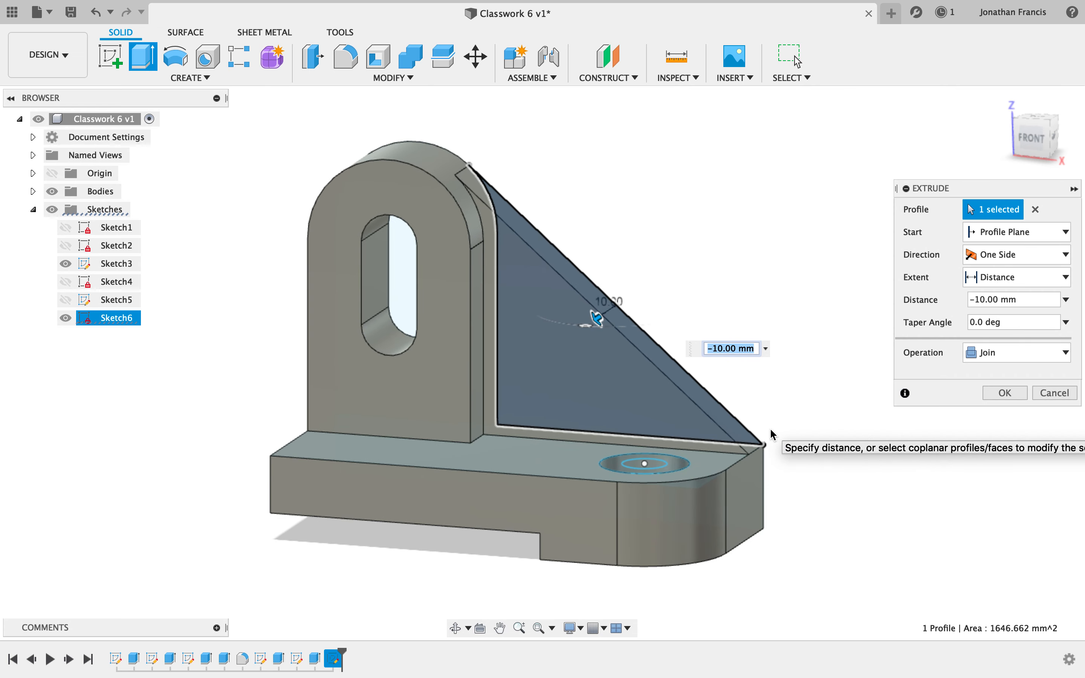
left_click(1004, 393)
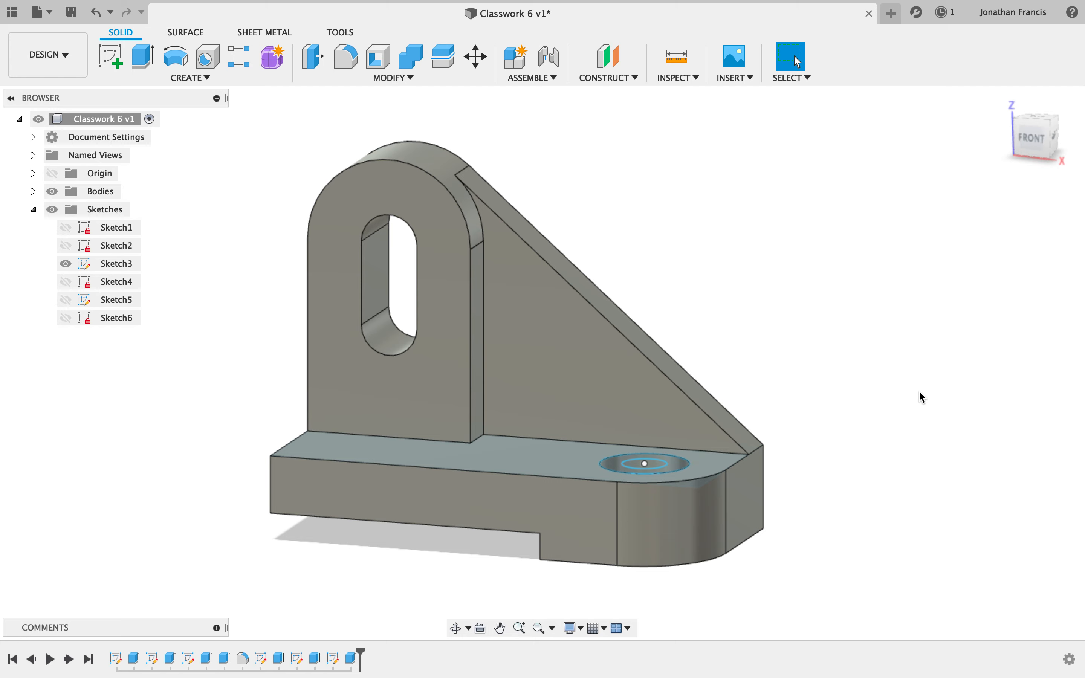
scroll(918, 392, "right", 10, "shift")
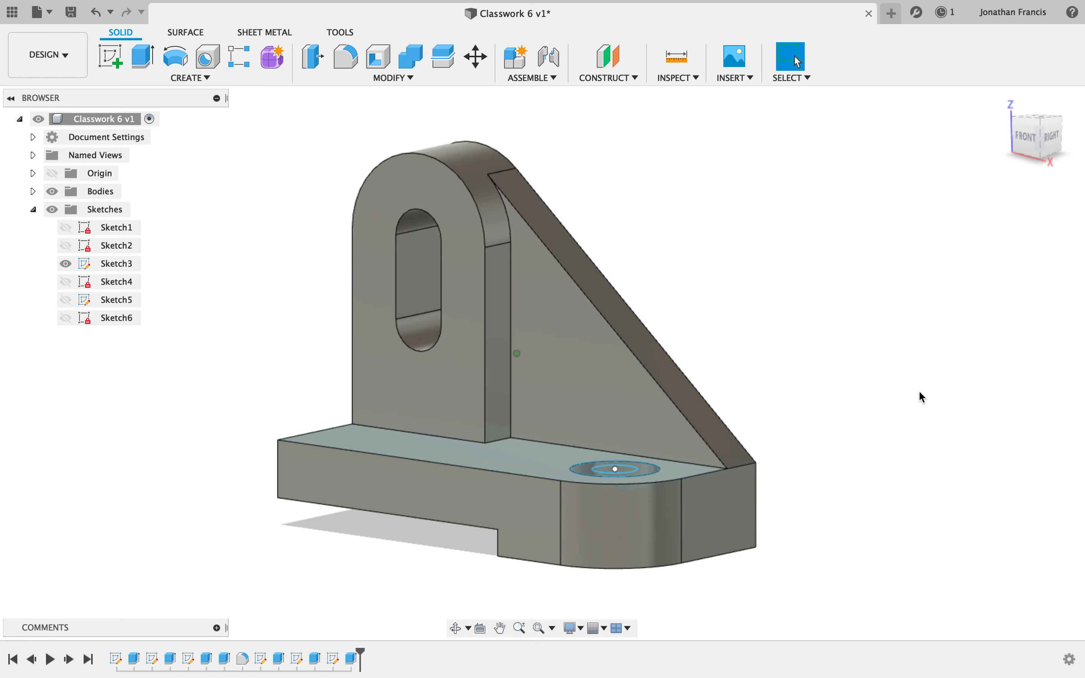
scroll(917, 391, "left", 8, "shift")
scroll(919, 393, "left", 2, "shift")
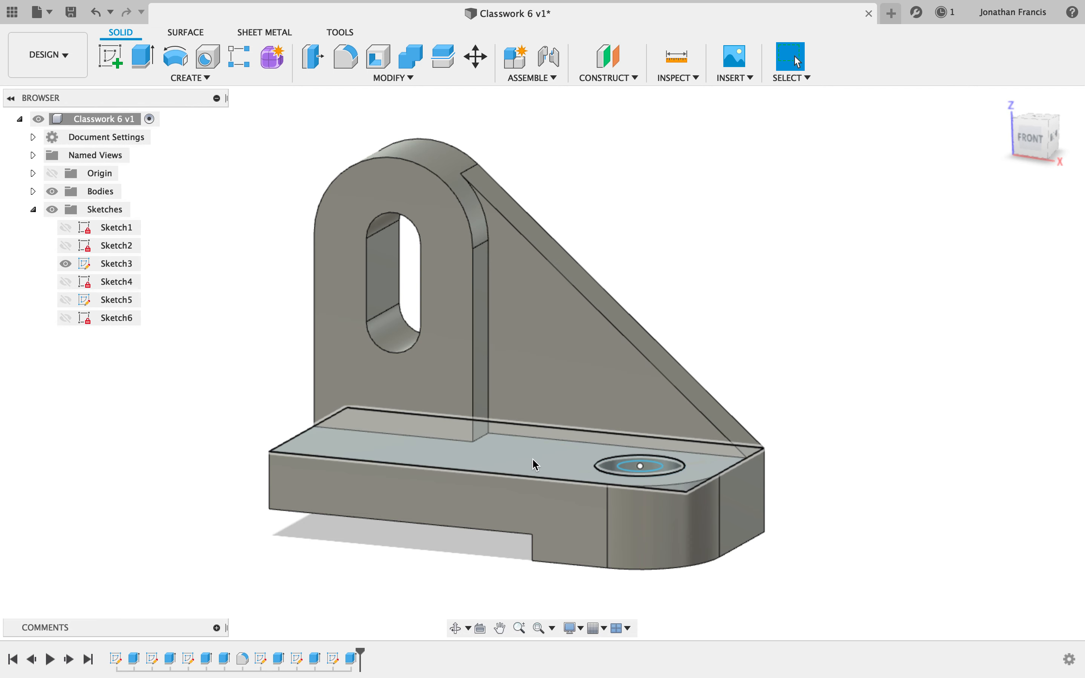
- Hide all the sketches and open the physical material library for the whole part
left_click(52, 209)
left_click(562, 418)
left_click(563, 419)
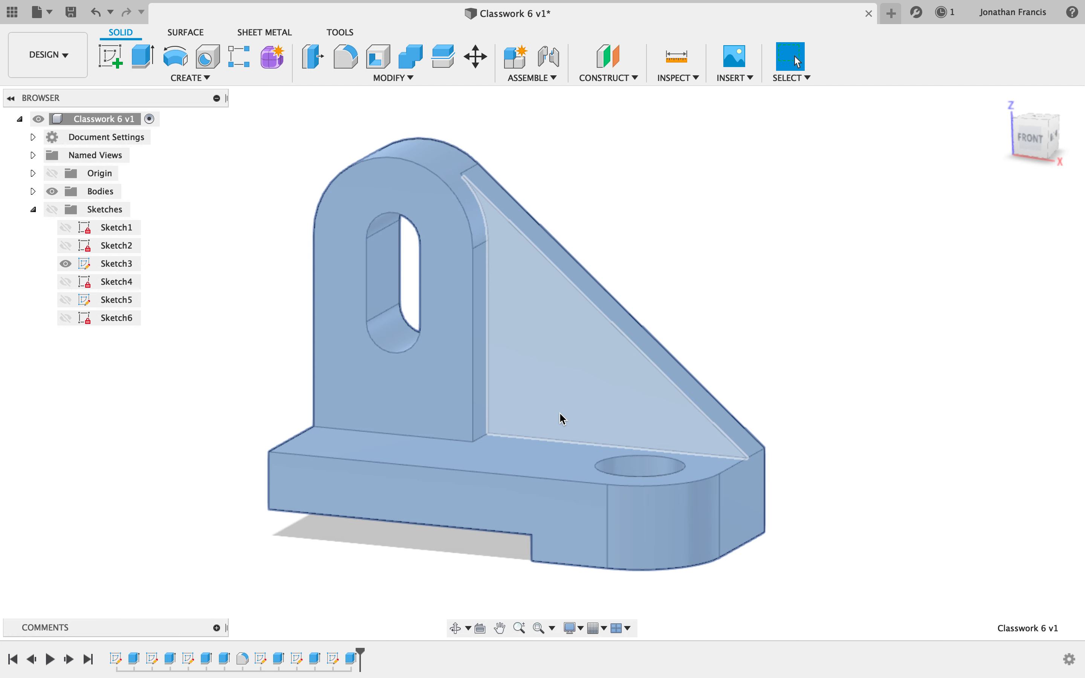
right_click(562, 418)
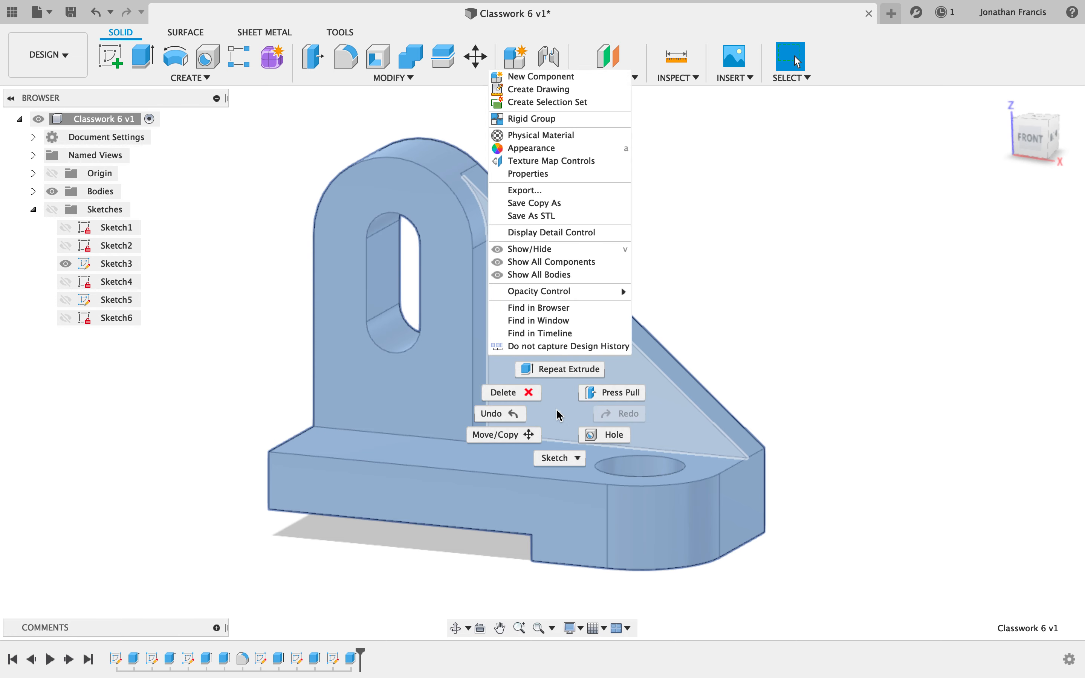
left_click(542, 139)
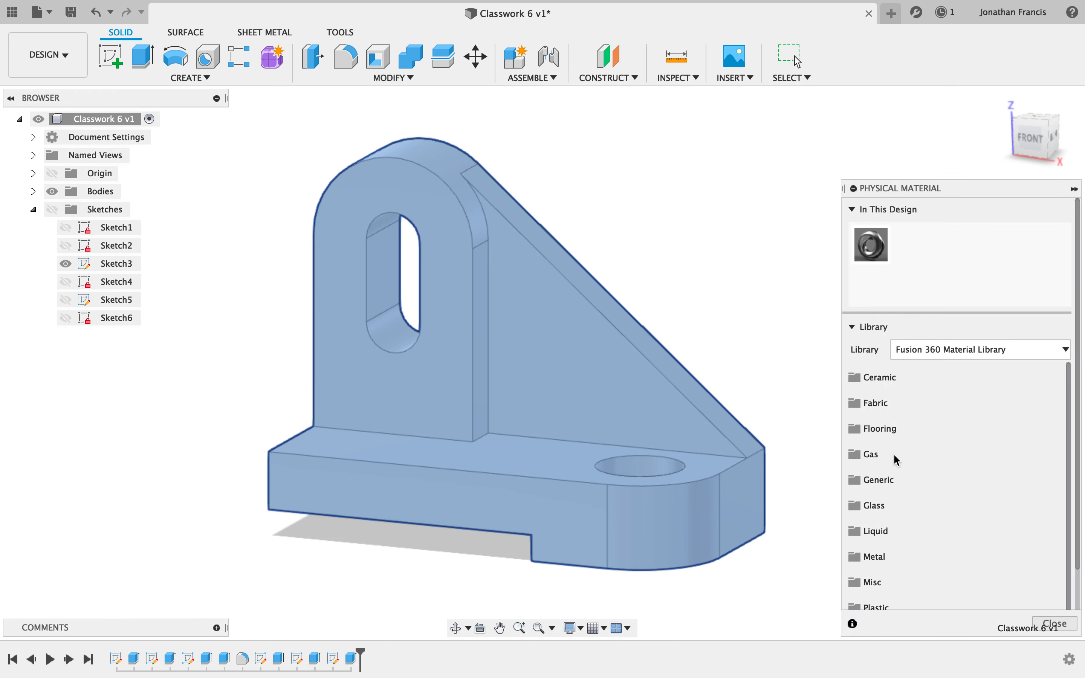
- Apply the Iron, Cast material from the Metal category of the Fusion 360 Material Library to the part
scroll(894, 459, "down", 2)
left_click(878, 498)
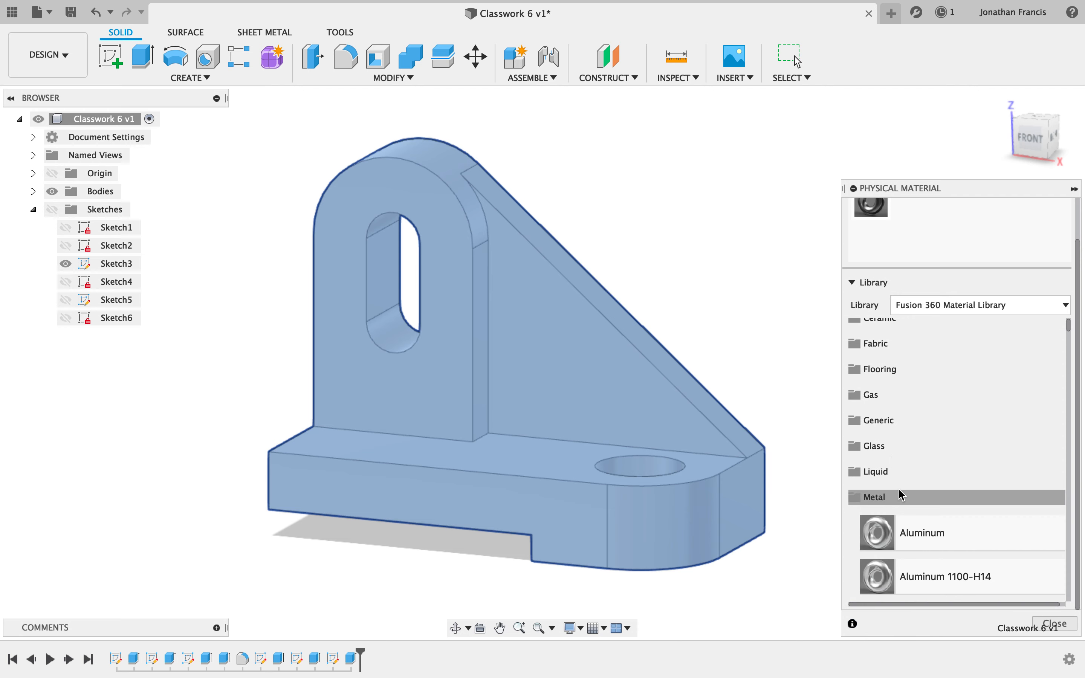
scroll(915, 459, "down", 10)
scroll(915, 458, "down", 20)
scroll(914, 458, "down", 20)
scroll(914, 458, "down", 6)
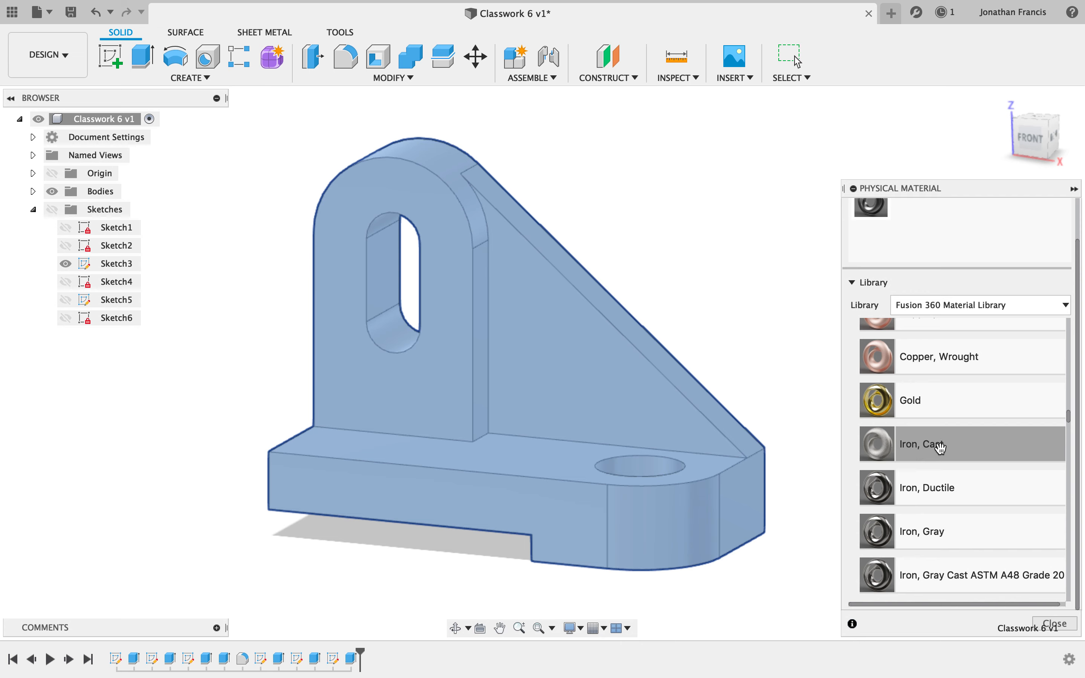
left_click_drag(886, 445, 637, 426)
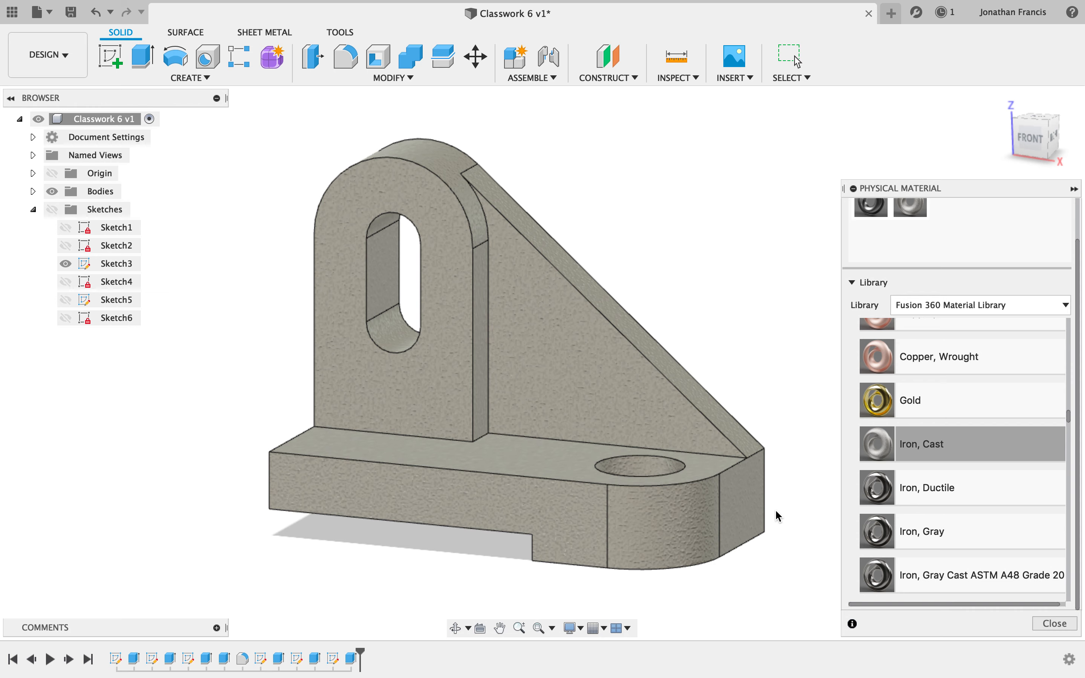
left_click(1054, 624)
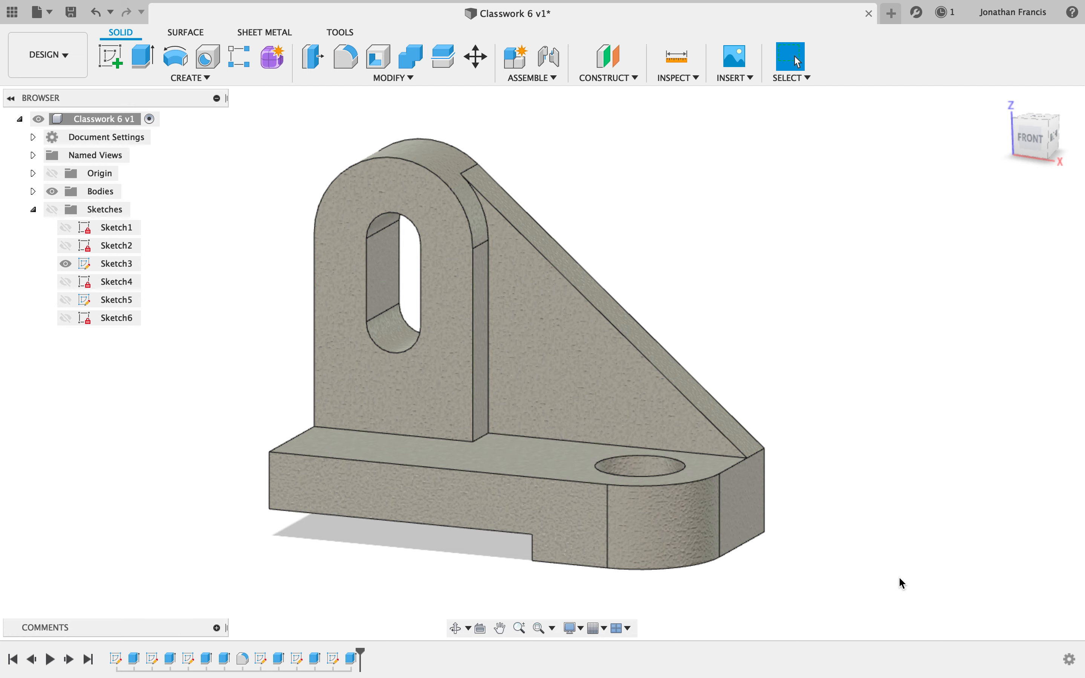
- Save the finished Classwork 6 design with the part shown at an angle from above
scroll(899, 583, "down", 5, "shift")
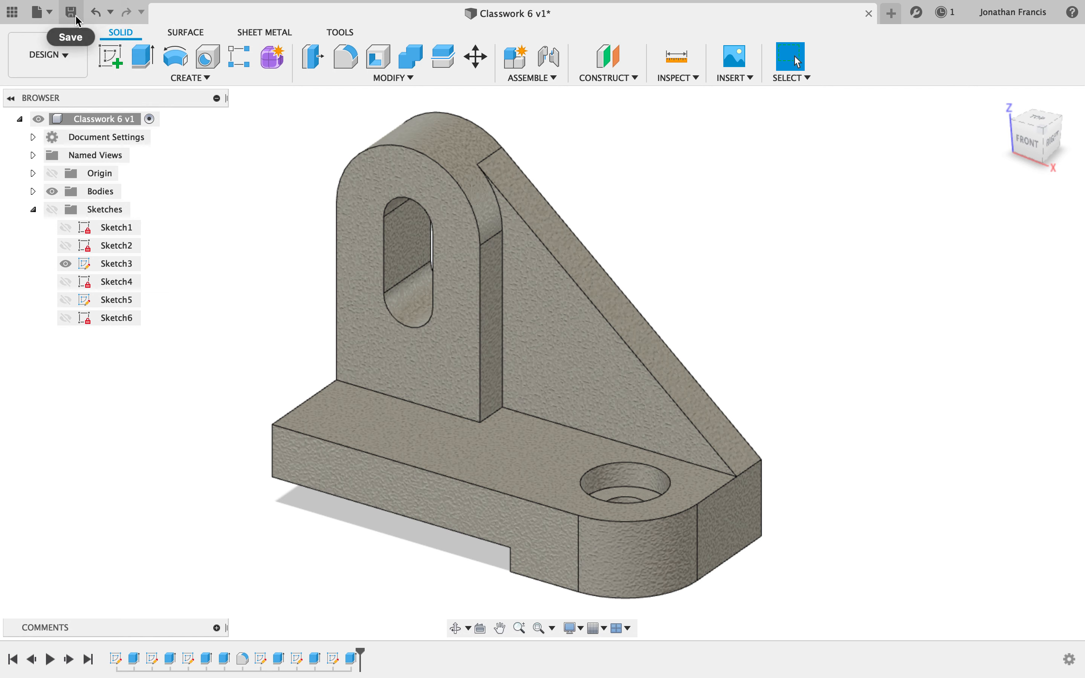
left_click(76, 18)
left_click(524, 339)
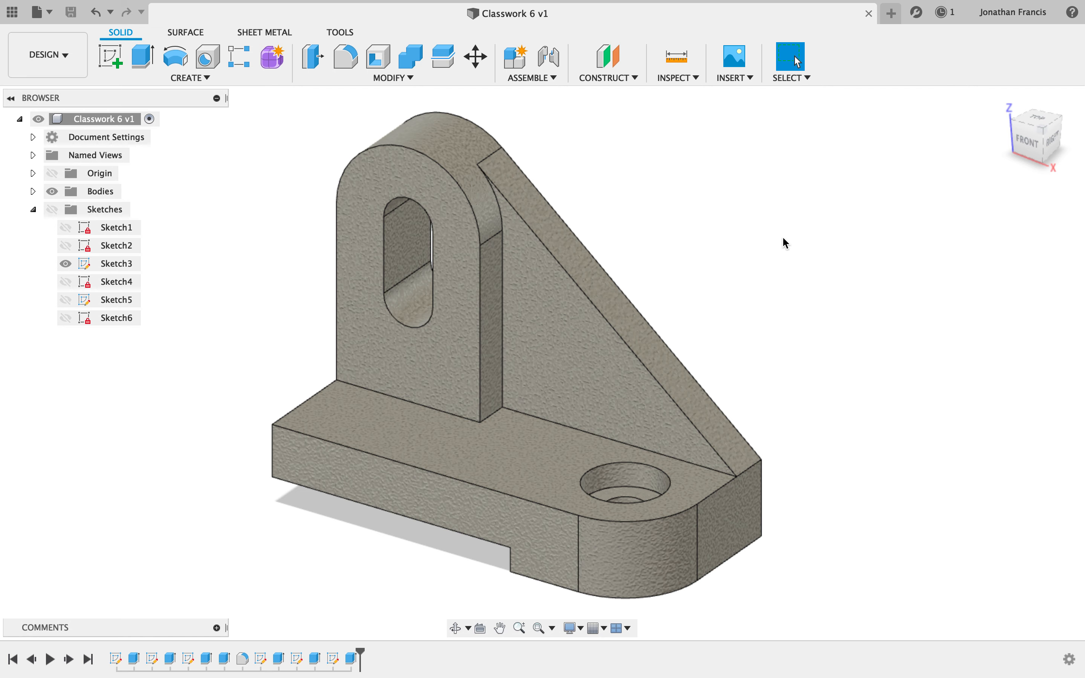
mouse_move(832, 5)
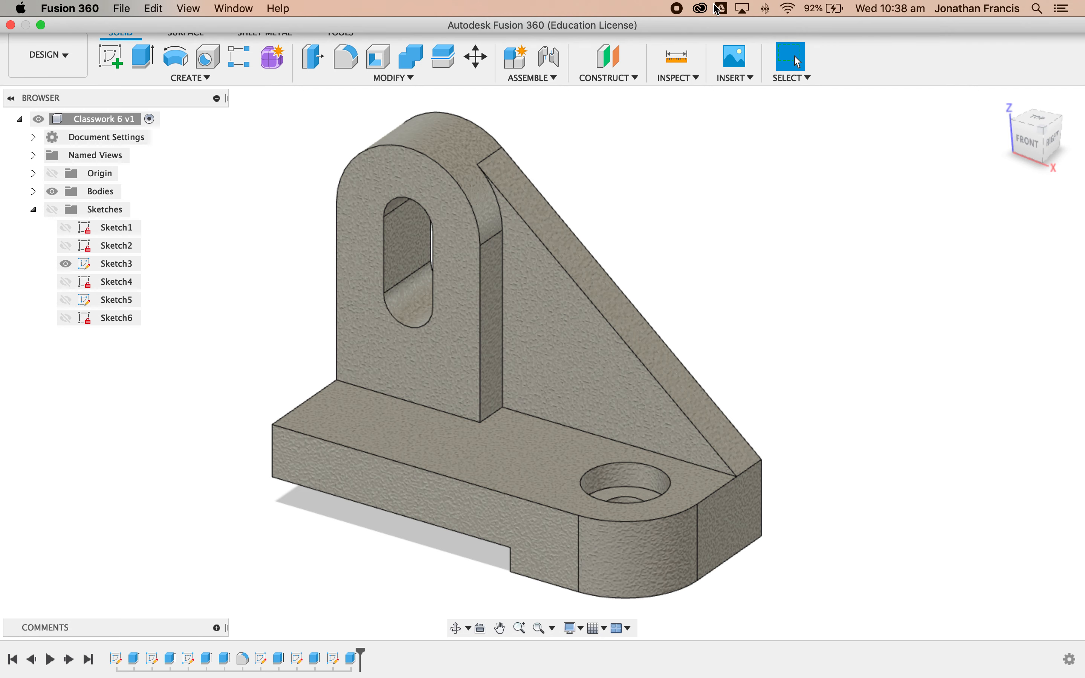